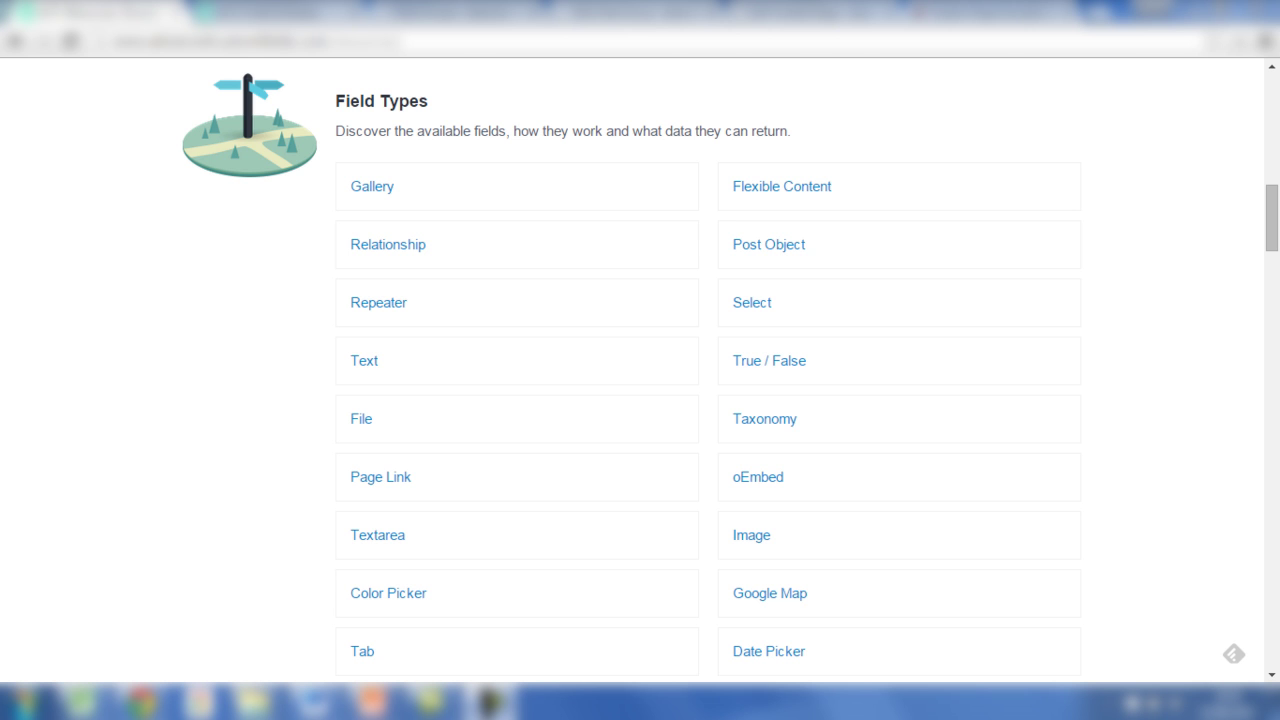
- Switch from the ACF website to the Field Types spreadsheet in Excel
{"action": "key", "text": "alt+Tab"}
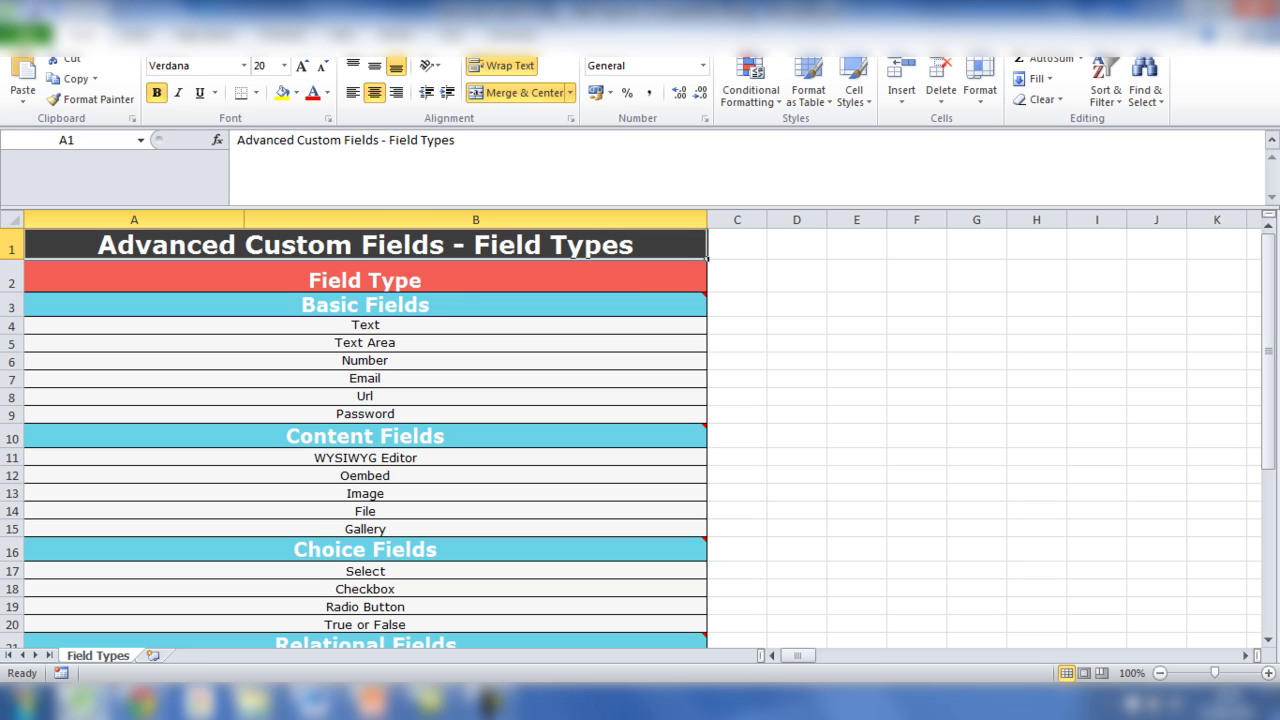
- Scroll through the Content and Choice Fields groups and point out the Radio Button field type
{"action": "scroll", "coordinate": [365, 430], "scroll_direction": "down", "scroll_amount": 1}
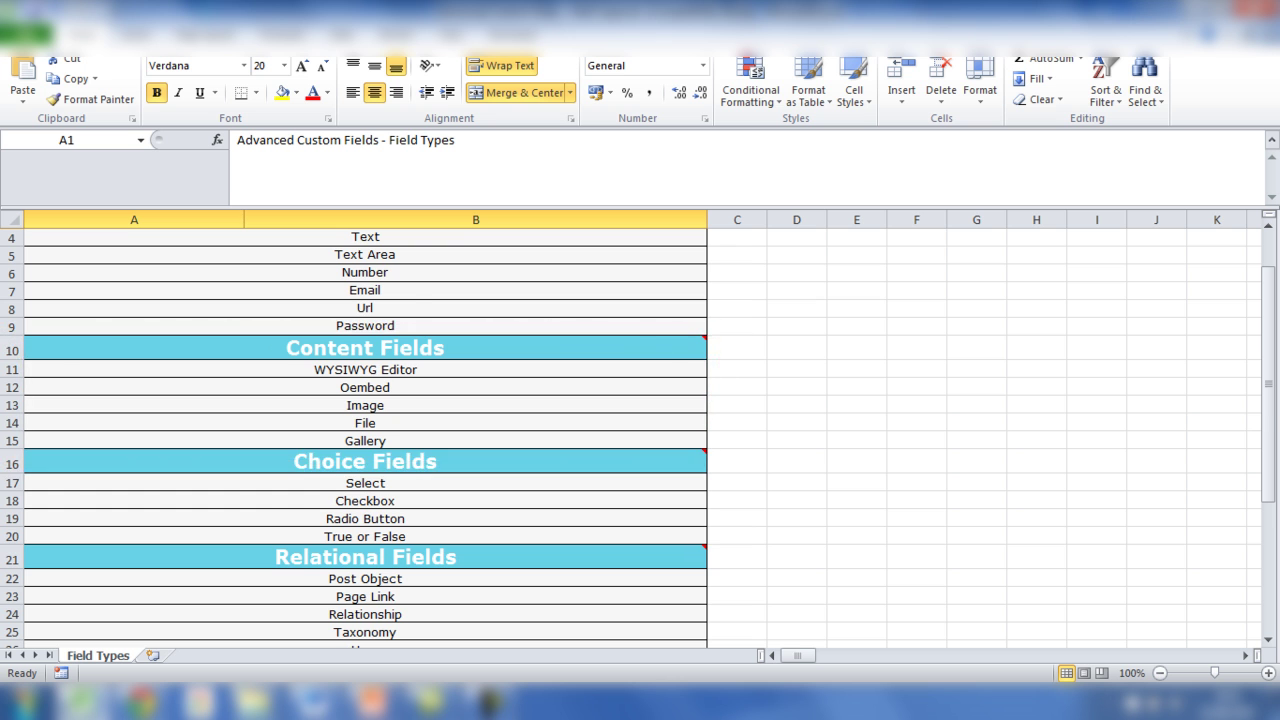
{"action": "scroll", "coordinate": [365, 430], "scroll_direction": "down", "scroll_amount": 2}
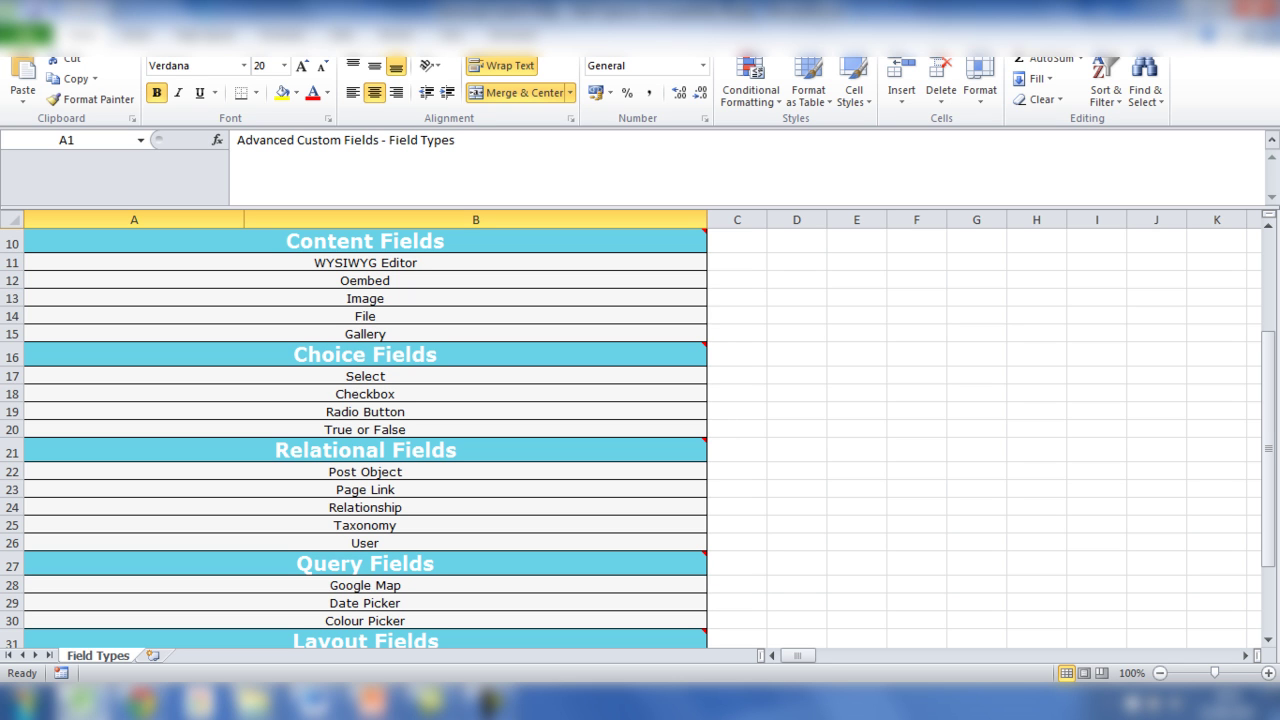
{"action": "left_click", "coordinate": [365, 394]}
{"action": "left_click", "coordinate": [365, 412]}
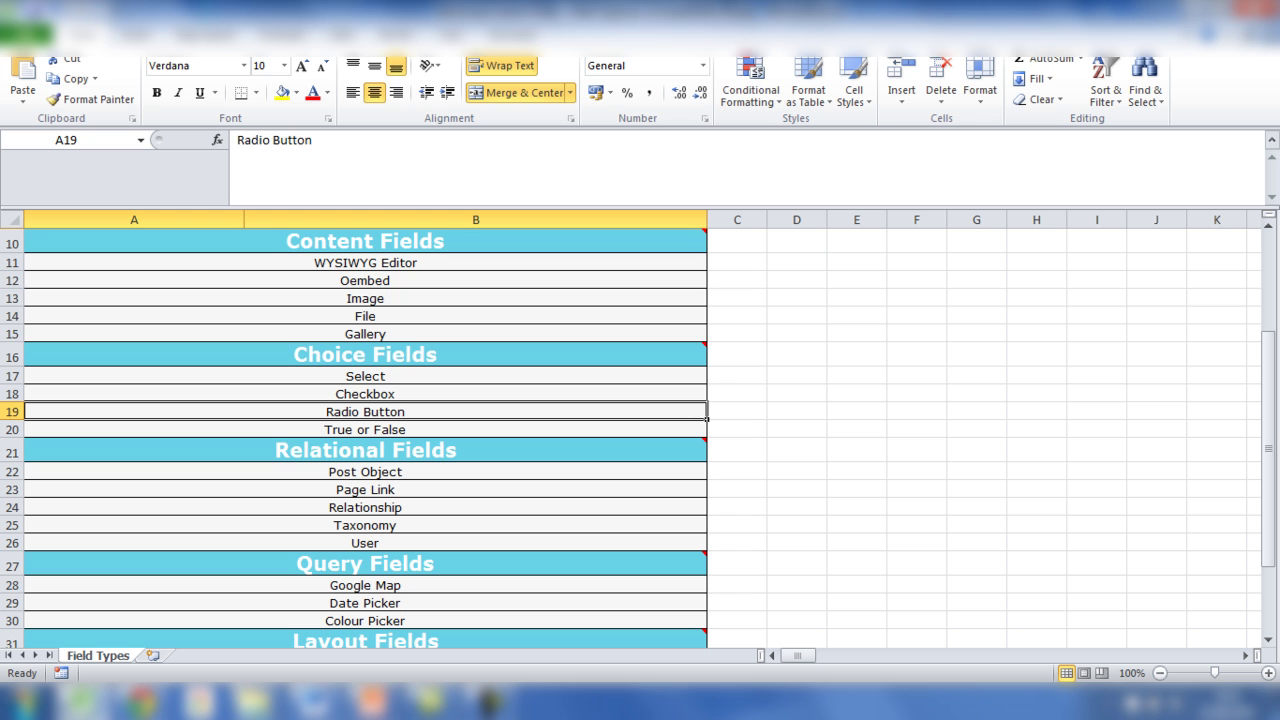
{"action": "mouse_move", "coordinate": [709, 438]}
{"action": "scroll", "coordinate": [709, 438], "scroll_direction": "down", "scroll_amount": 1}
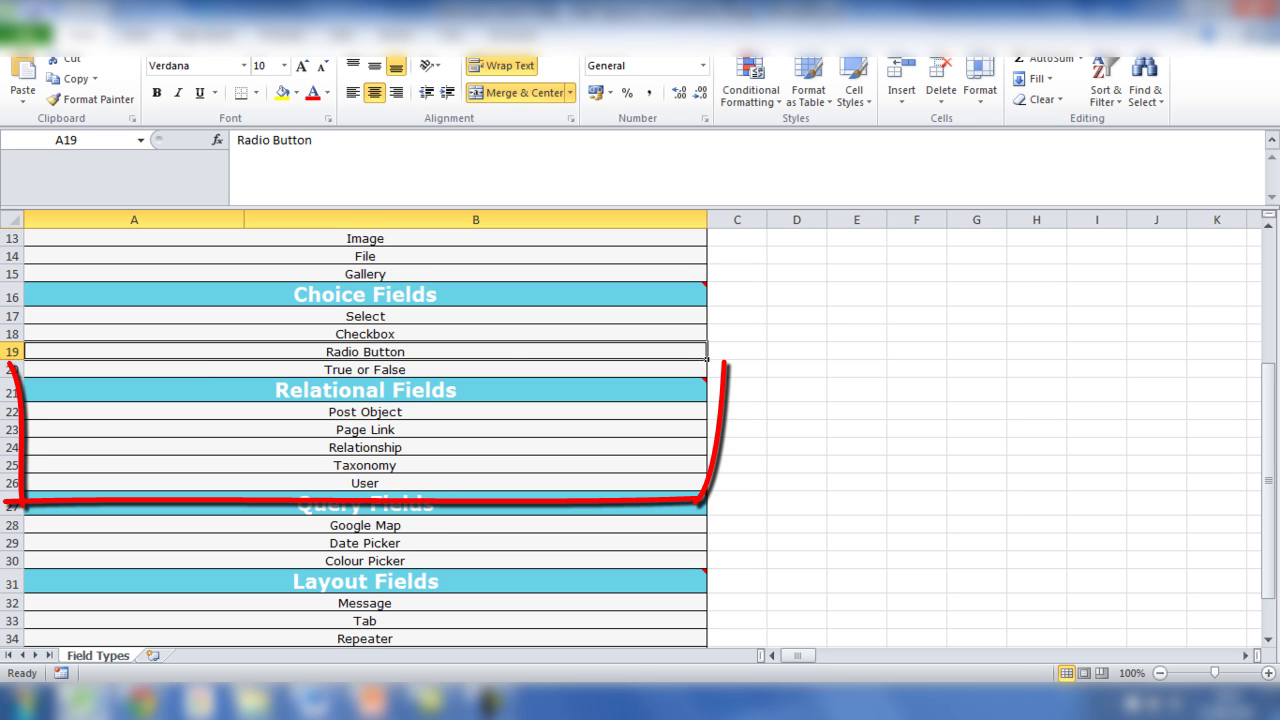
{"action": "left_click", "coordinate": [706, 380]}
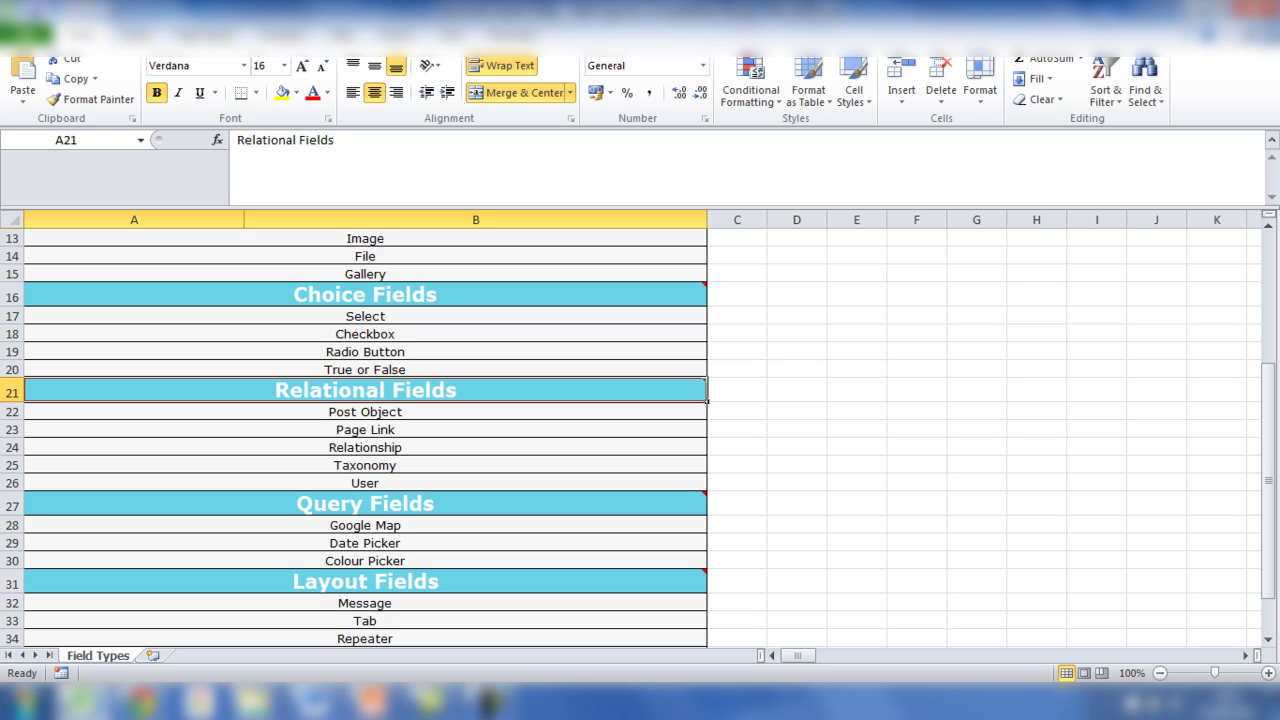
{"action": "left_click", "coordinate": [365, 411]}
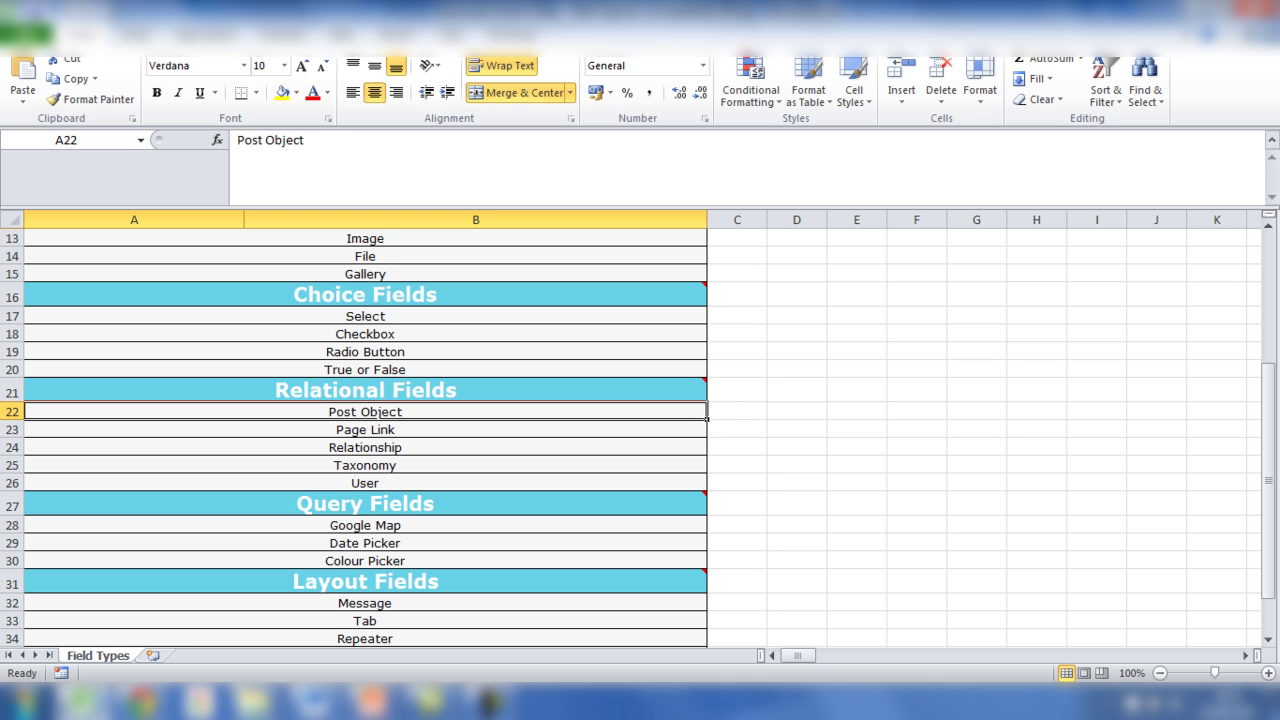
{"action": "left_click", "coordinate": [365, 429]}
{"action": "left_click", "coordinate": [365, 447]}
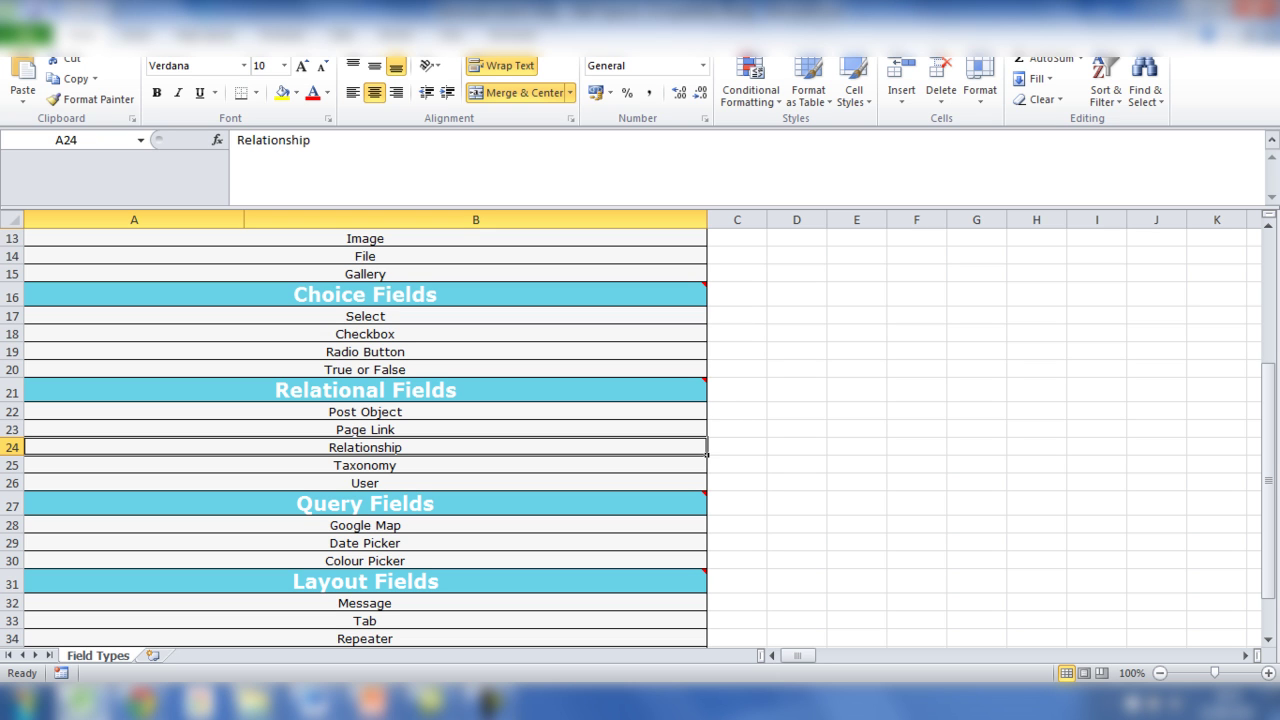
{"action": "key", "text": "Down"}
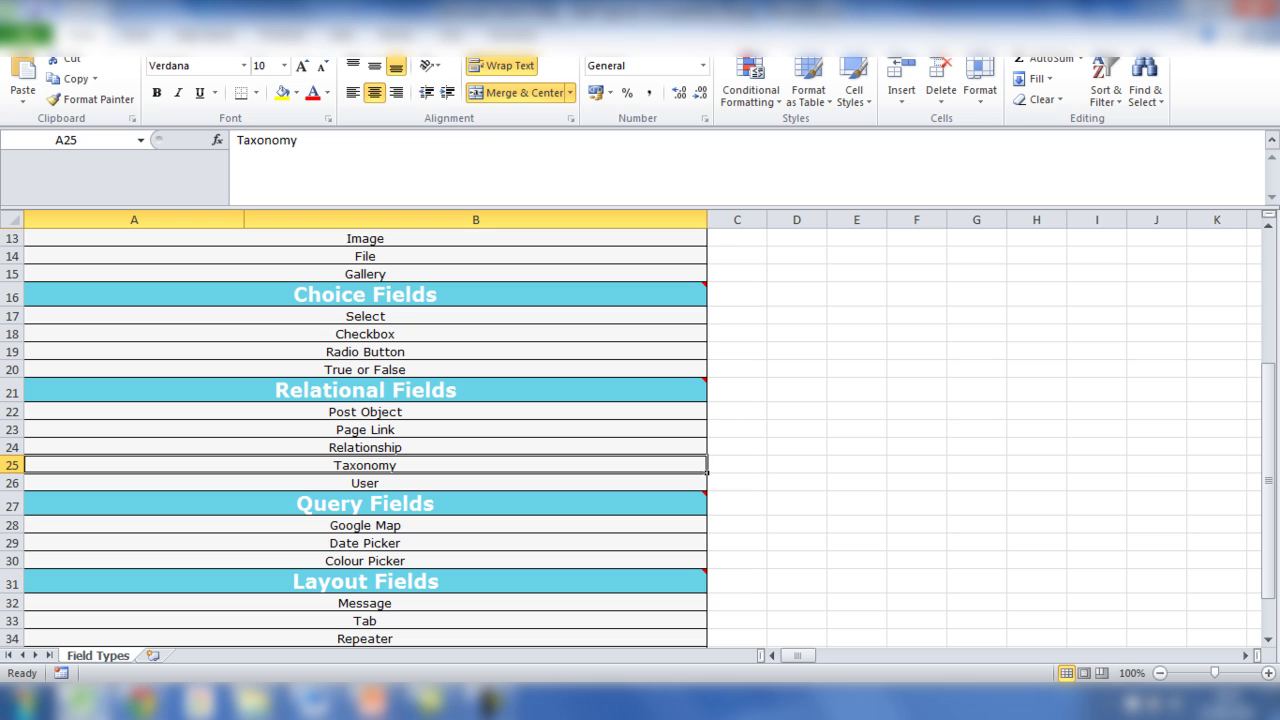
{"action": "key", "text": "Down"}
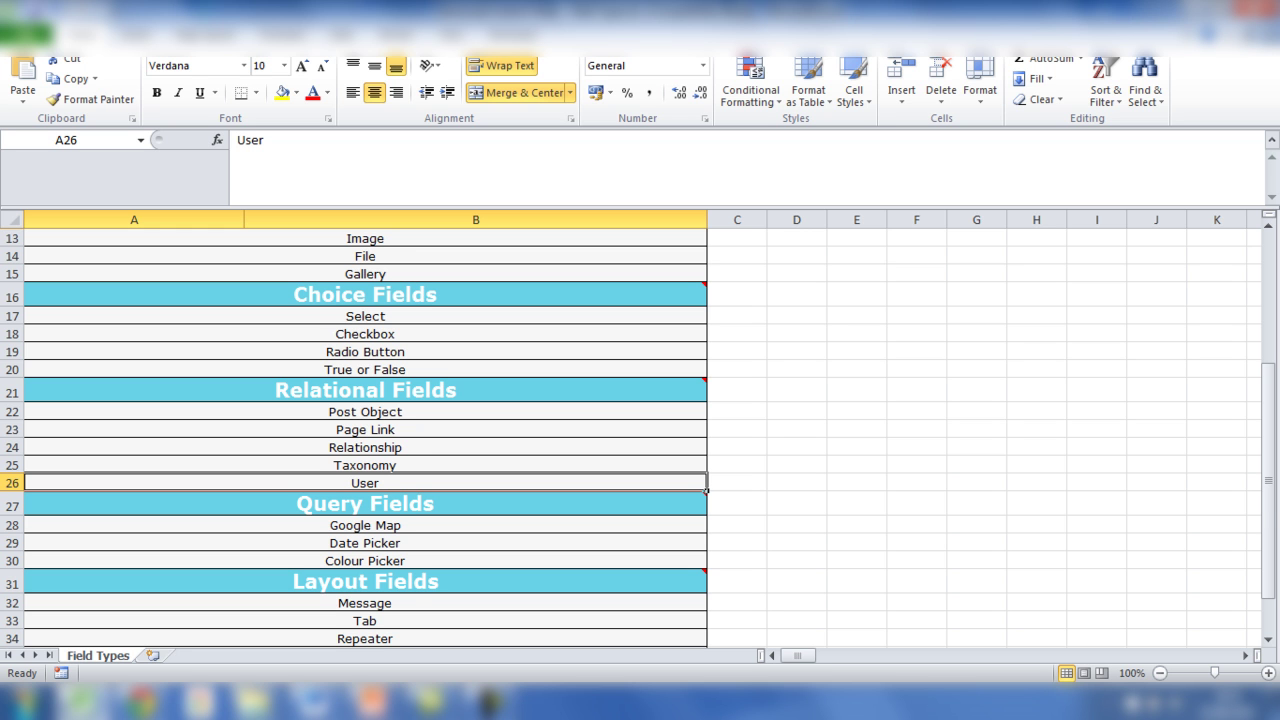
{"action": "scroll", "coordinate": [706, 490], "scroll_direction": "down", "scroll_amount": 1}
{"action": "mouse_move", "coordinate": [708, 436]}
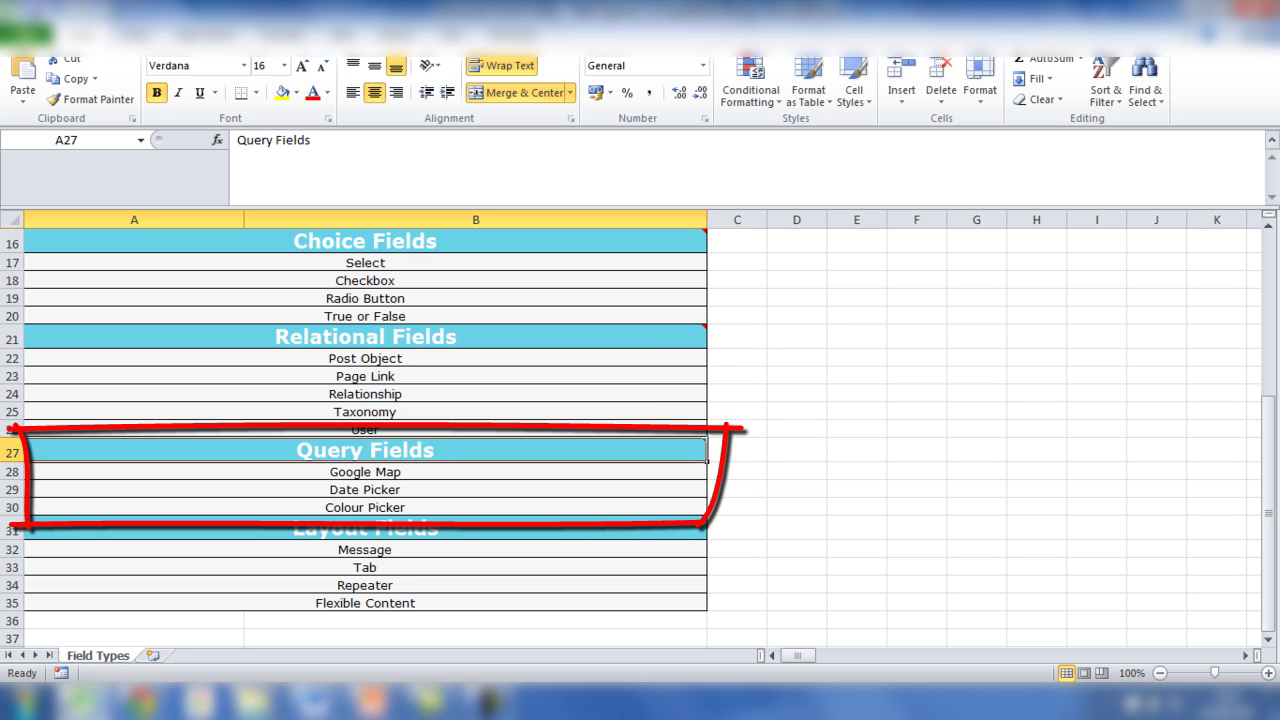
{"action": "left_click", "coordinate": [358, 472]}
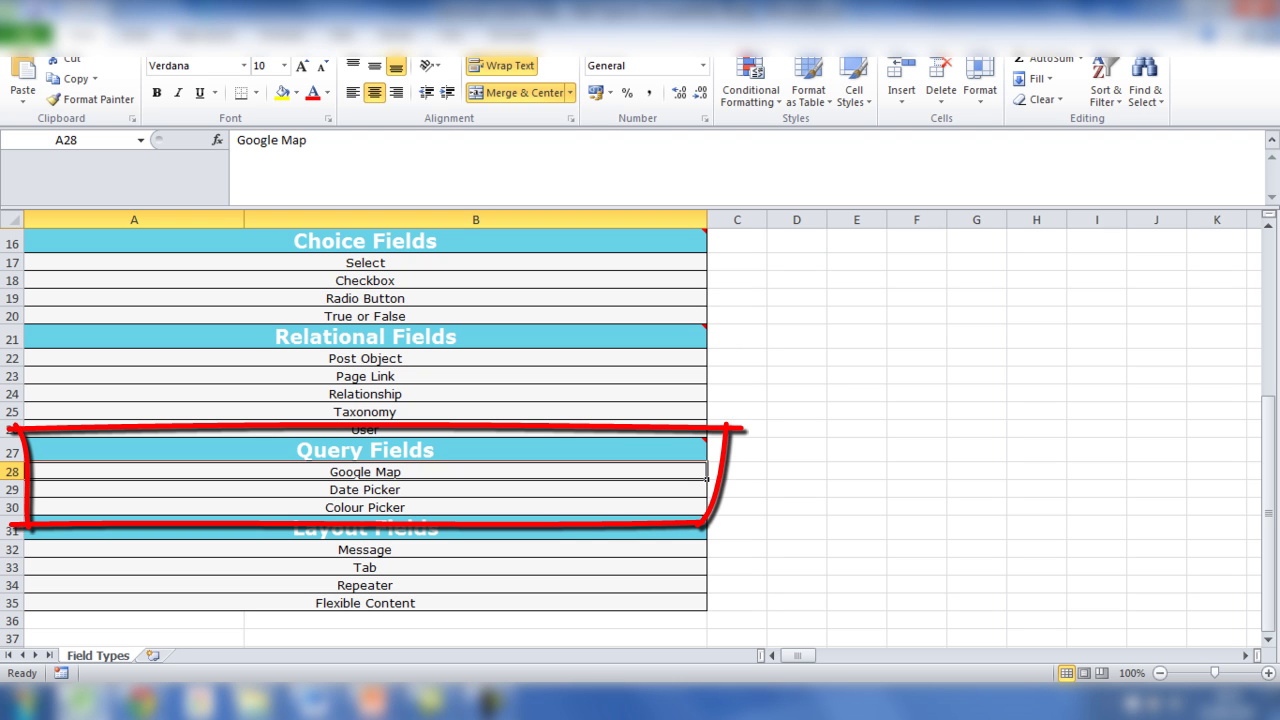
{"action": "left_click", "coordinate": [365, 489]}
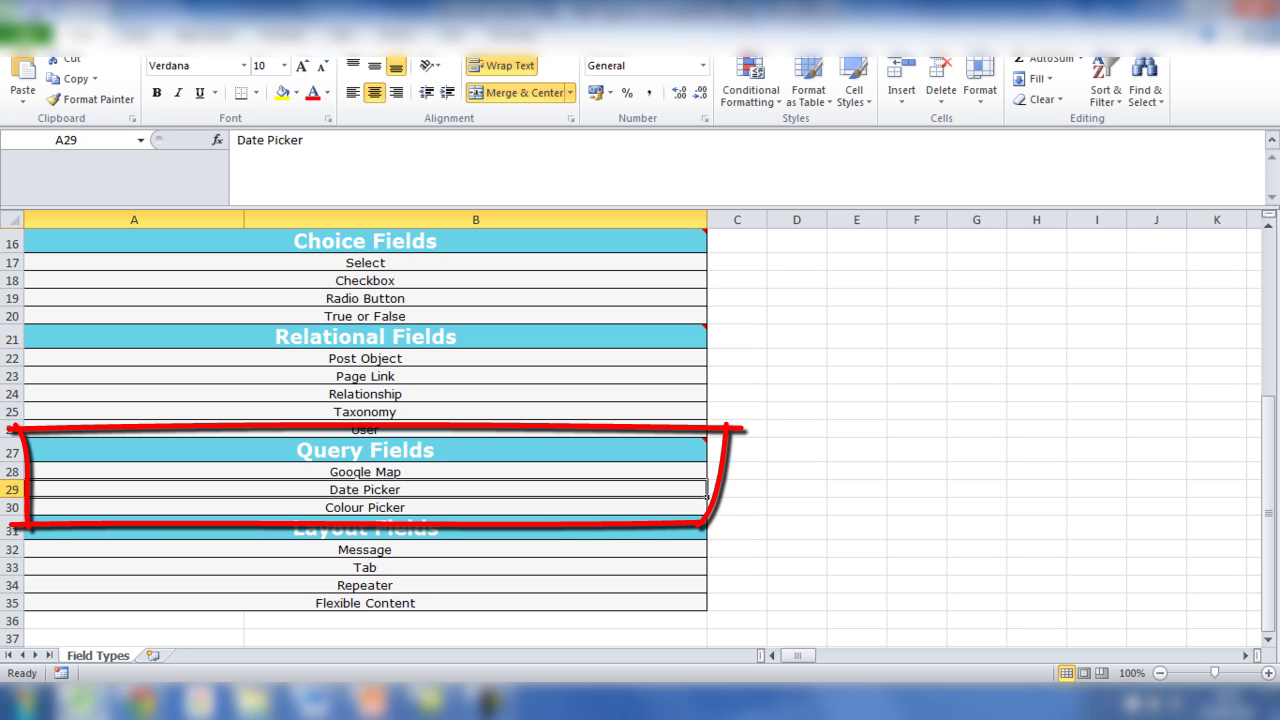
{"action": "left_click", "coordinate": [365, 507]}
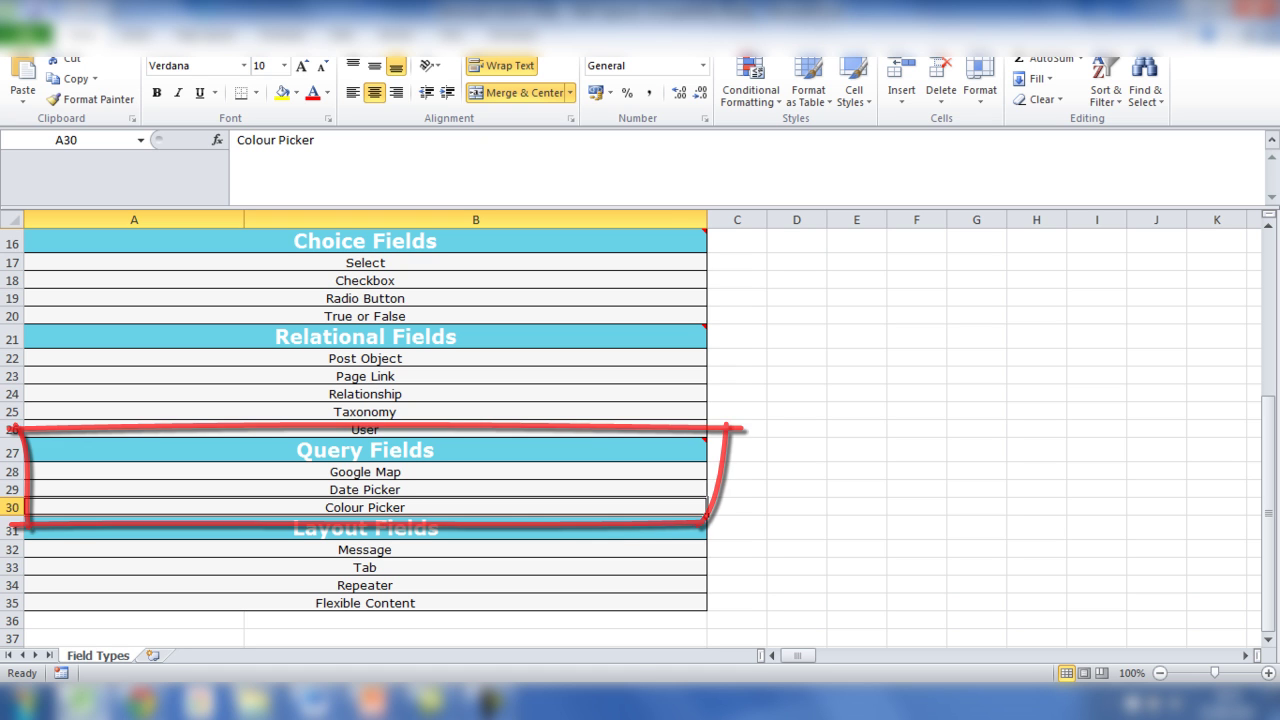
{"action": "left_click", "coordinate": [365, 528]}
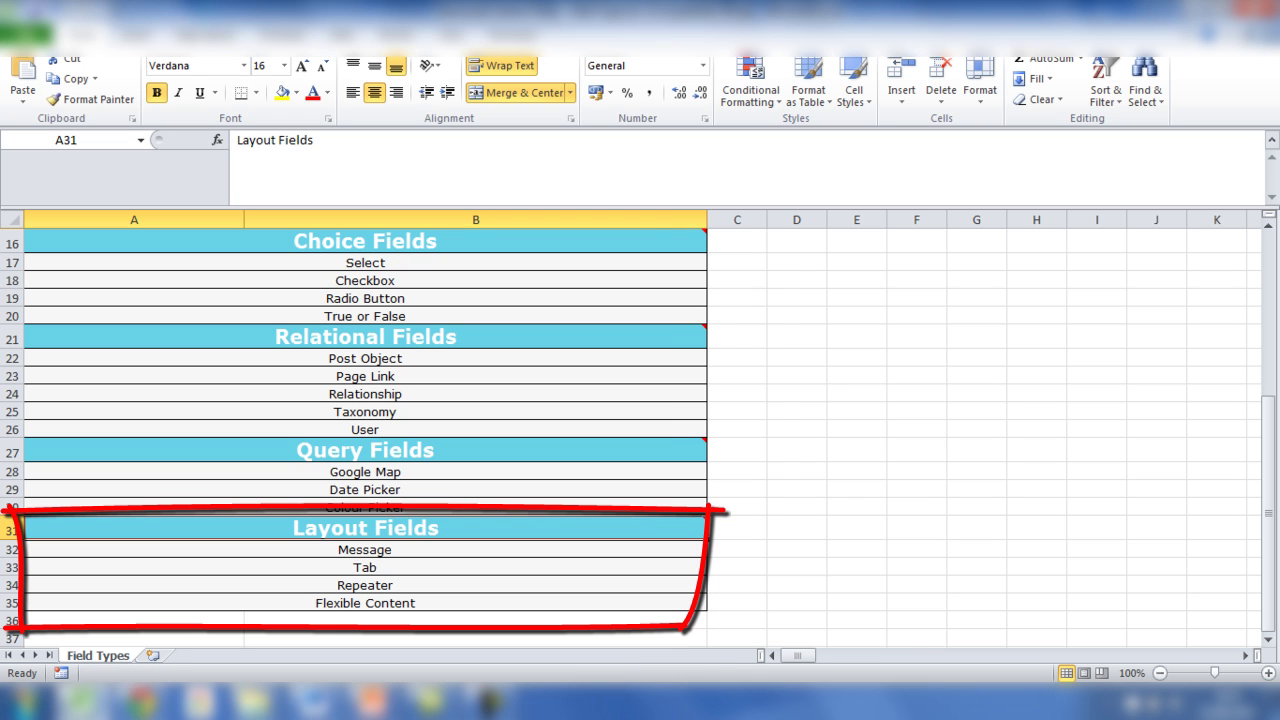
{"action": "mouse_move", "coordinate": [704, 517]}
{"action": "left_click", "coordinate": [365, 549]}
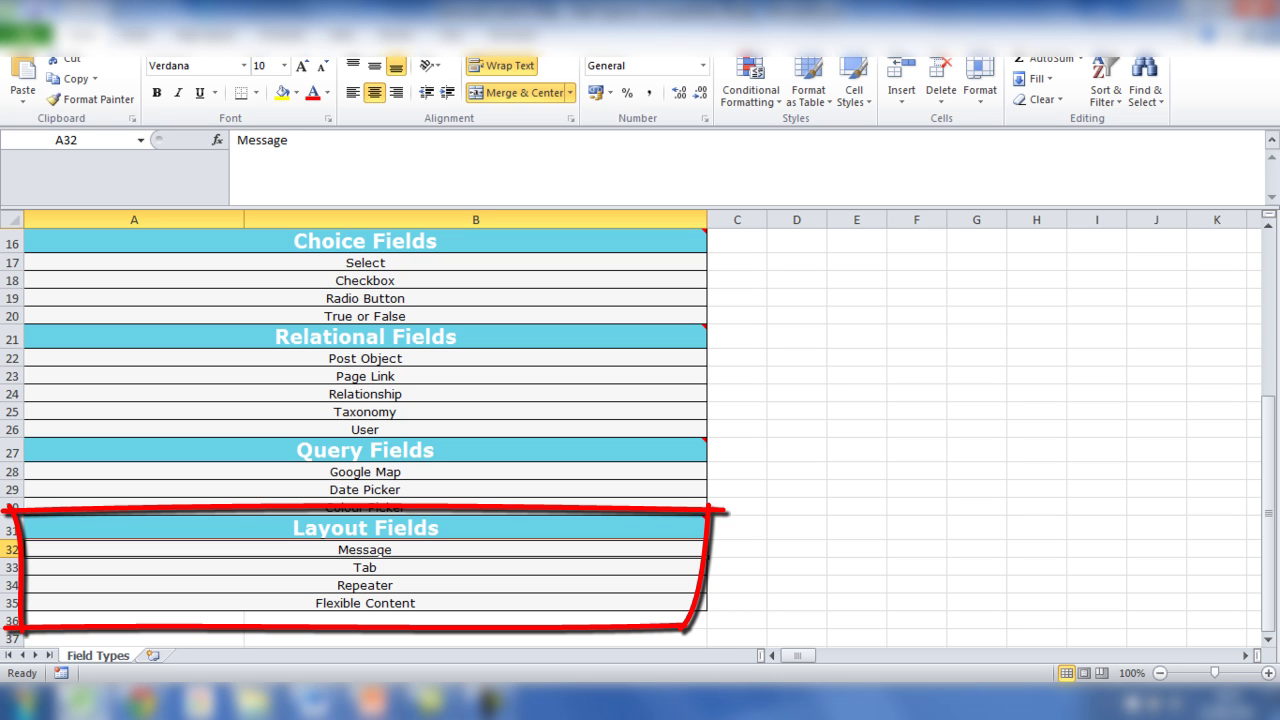
{"action": "left_click", "coordinate": [365, 567]}
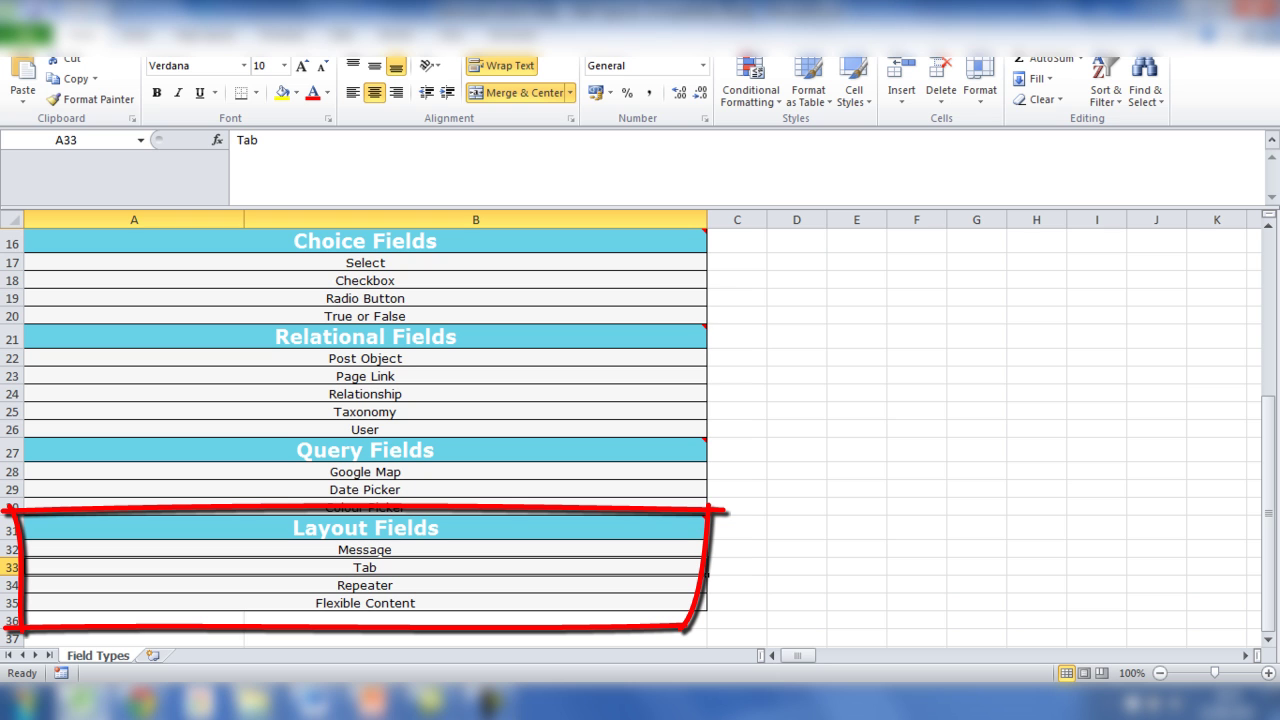
{"action": "left_click", "coordinate": [365, 585]}
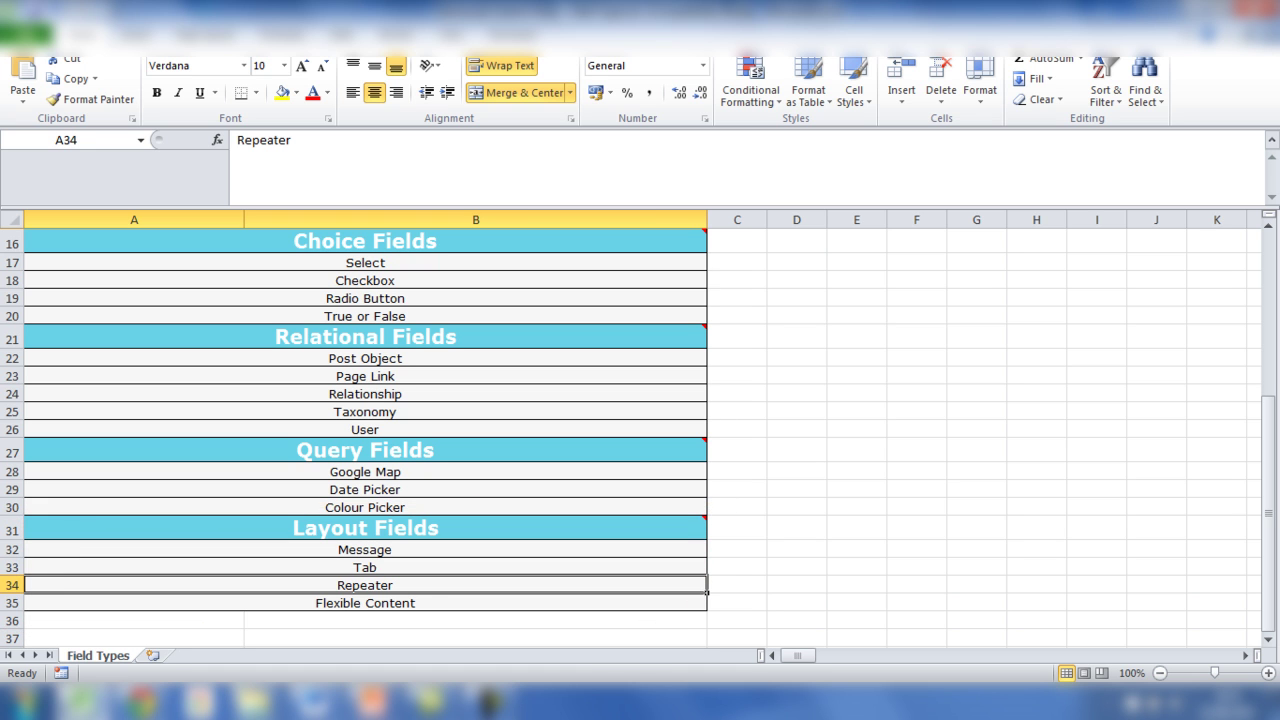
{"action": "mouse_move", "coordinate": [690, 240]}
{"action": "scroll", "coordinate": [365, 430], "scroll_direction": "up", "scroll_amount": 4}
{"action": "scroll", "coordinate": [365, 430], "scroll_direction": "up", "scroll_amount": 1}
{"action": "scroll", "coordinate": [365, 430], "scroll_direction": "down", "scroll_amount": 6}
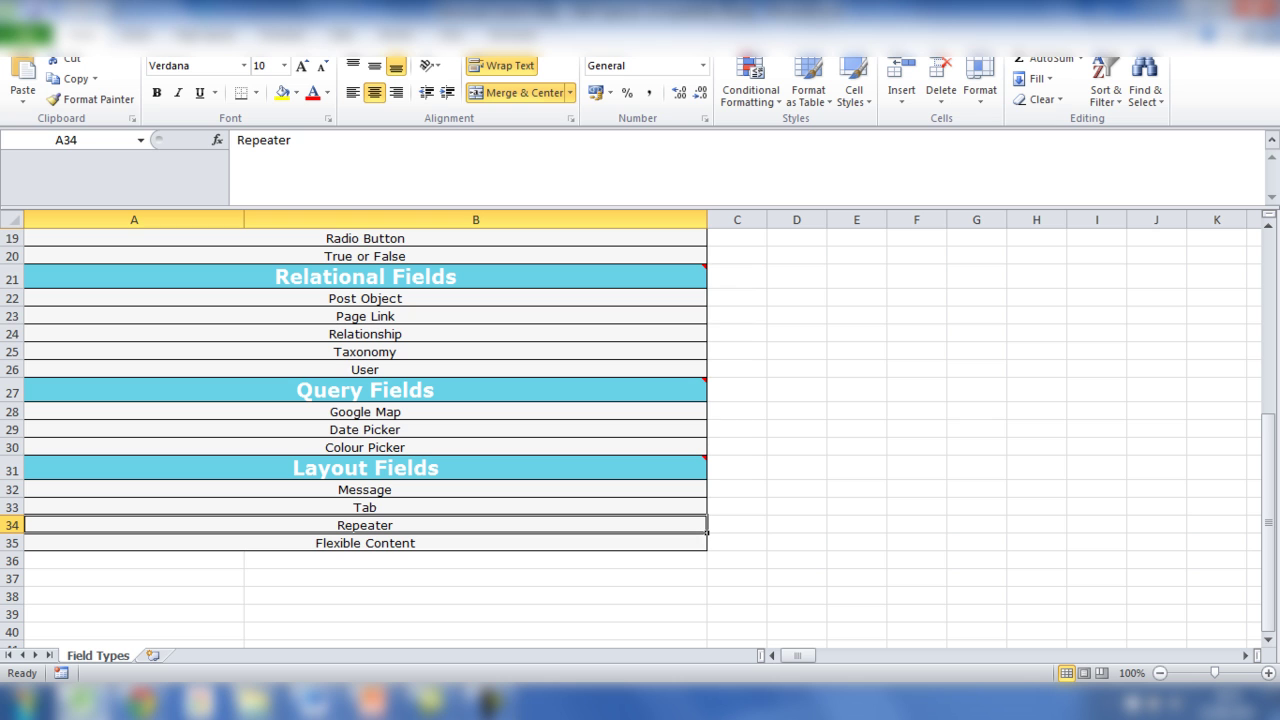
{"action": "left_click", "coordinate": [365, 543]}
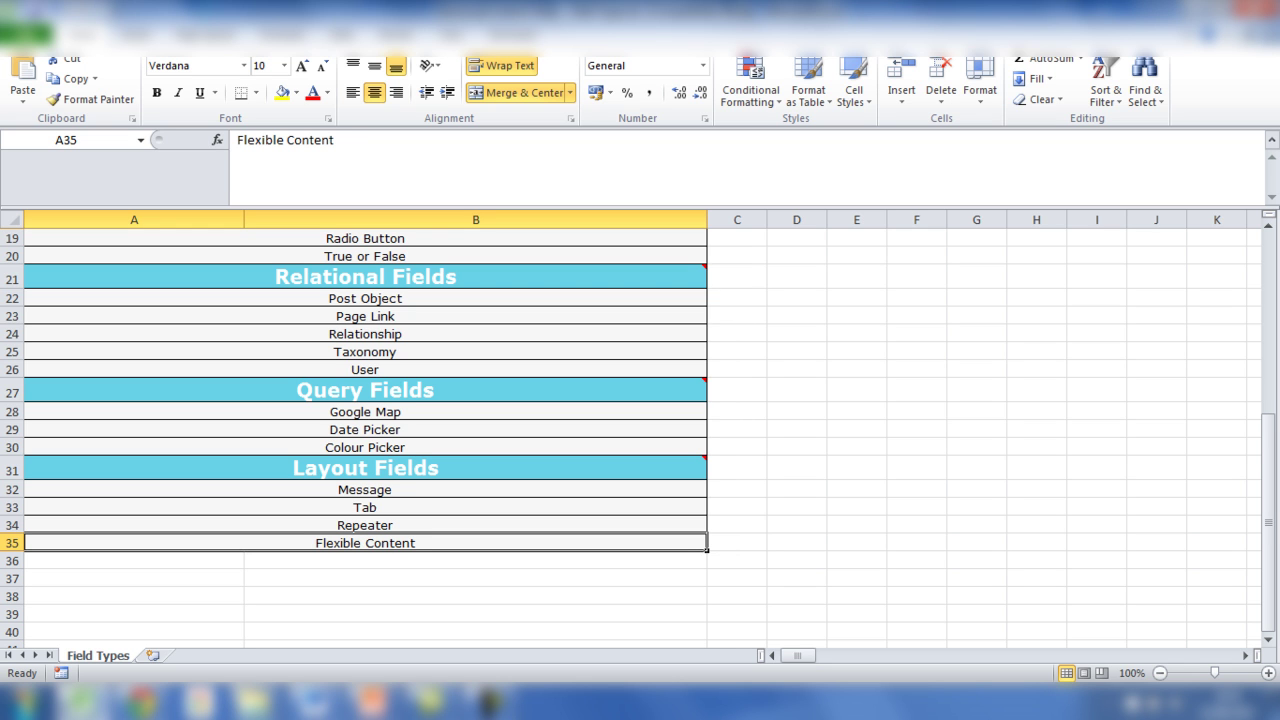
{"action": "scroll", "coordinate": [640, 430], "scroll_direction": "up", "scroll_amount": 6}
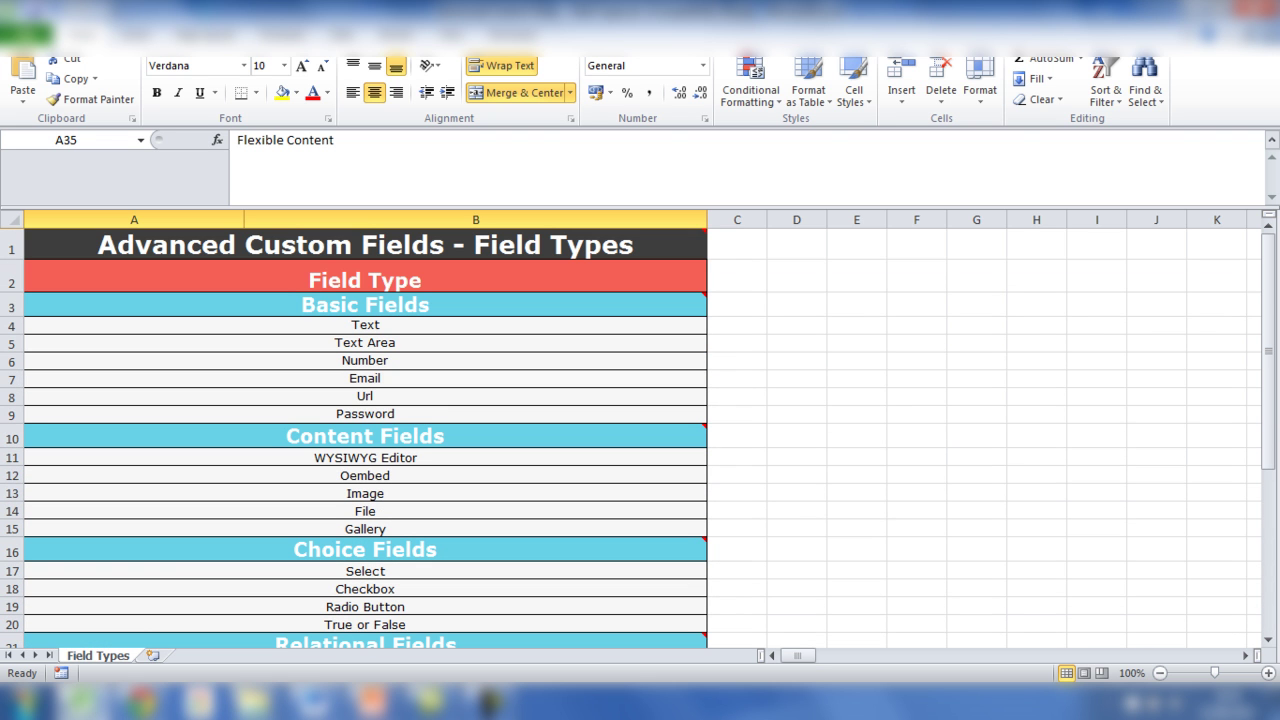
- Bring back the ACF Field Types web page, then go to the WordPress Field Groups admin list
{"action": "mouse_move", "coordinate": [600, 304]}
{"action": "left_click", "coordinate": [143, 703]}
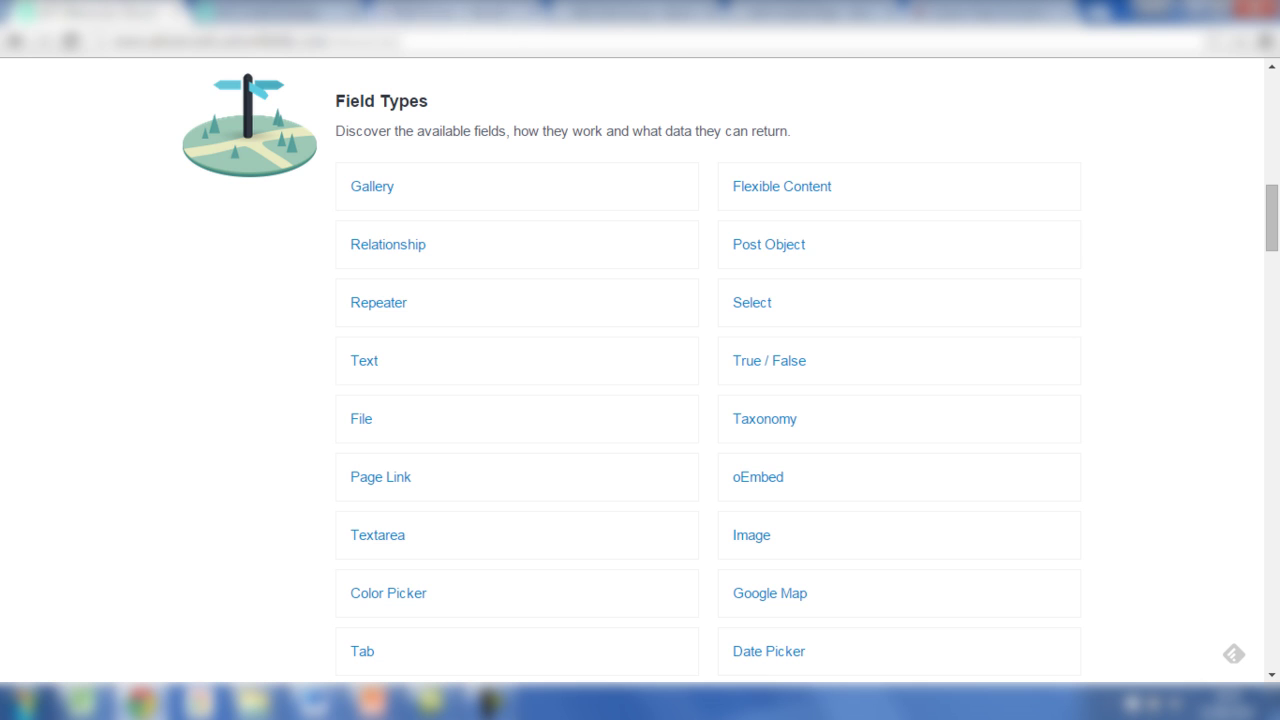
{"action": "left_click", "coordinate": [455, 12]}
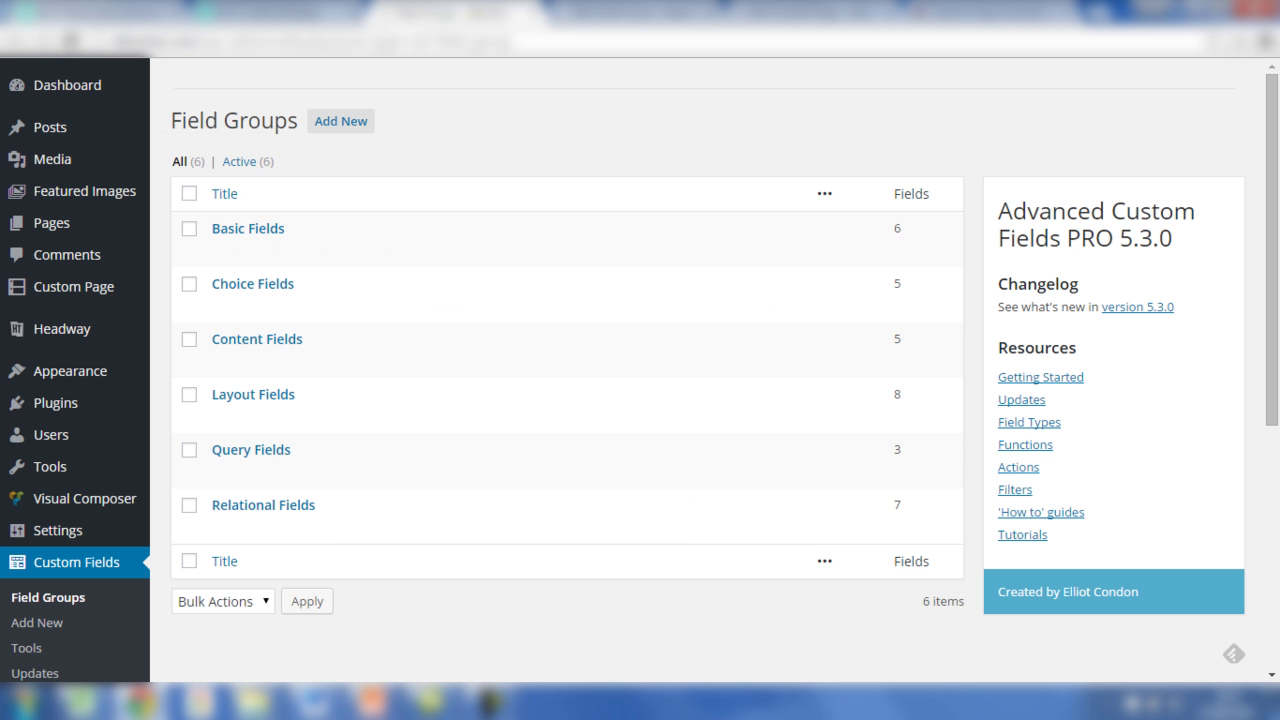
- Highlight the Field Groups heading, glance at the spreadsheet, then edit the Basic Fields group
{"action": "left_click_drag", "start_coordinate": [170, 120], "coordinate": [298, 120]}
{"action": "left_click", "coordinate": [84, 702]}
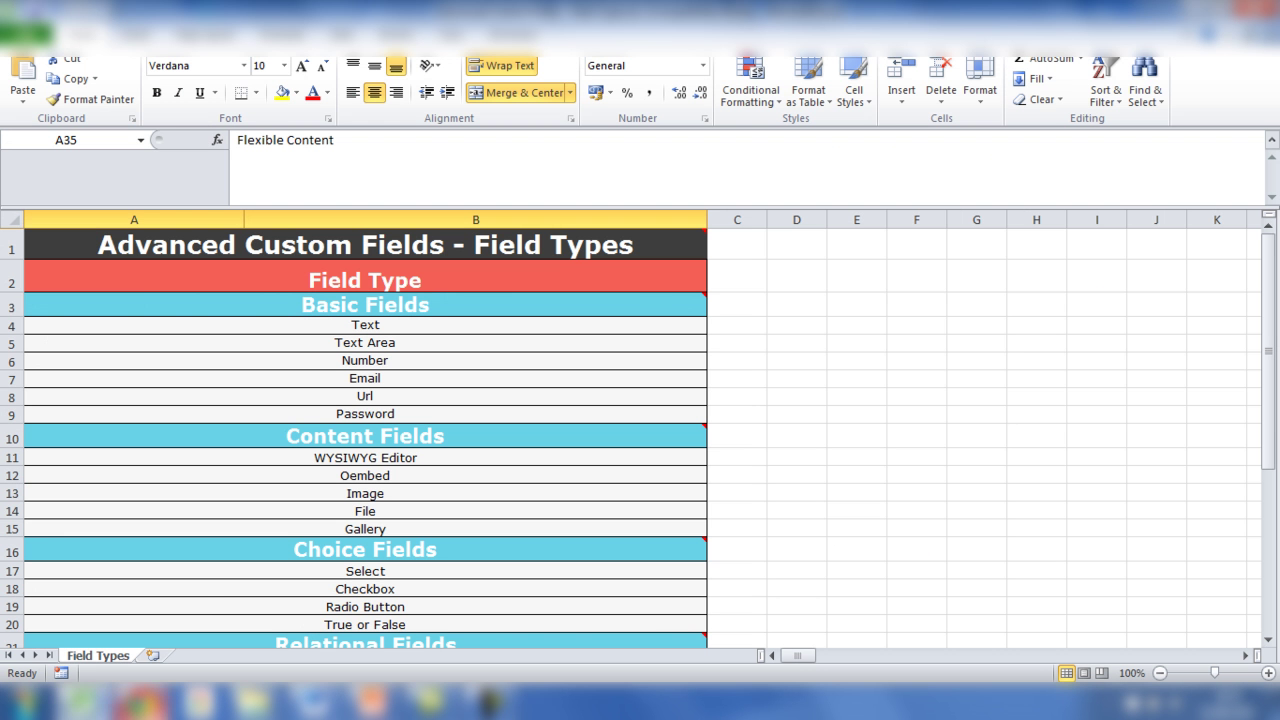
{"action": "left_click", "coordinate": [146, 702]}
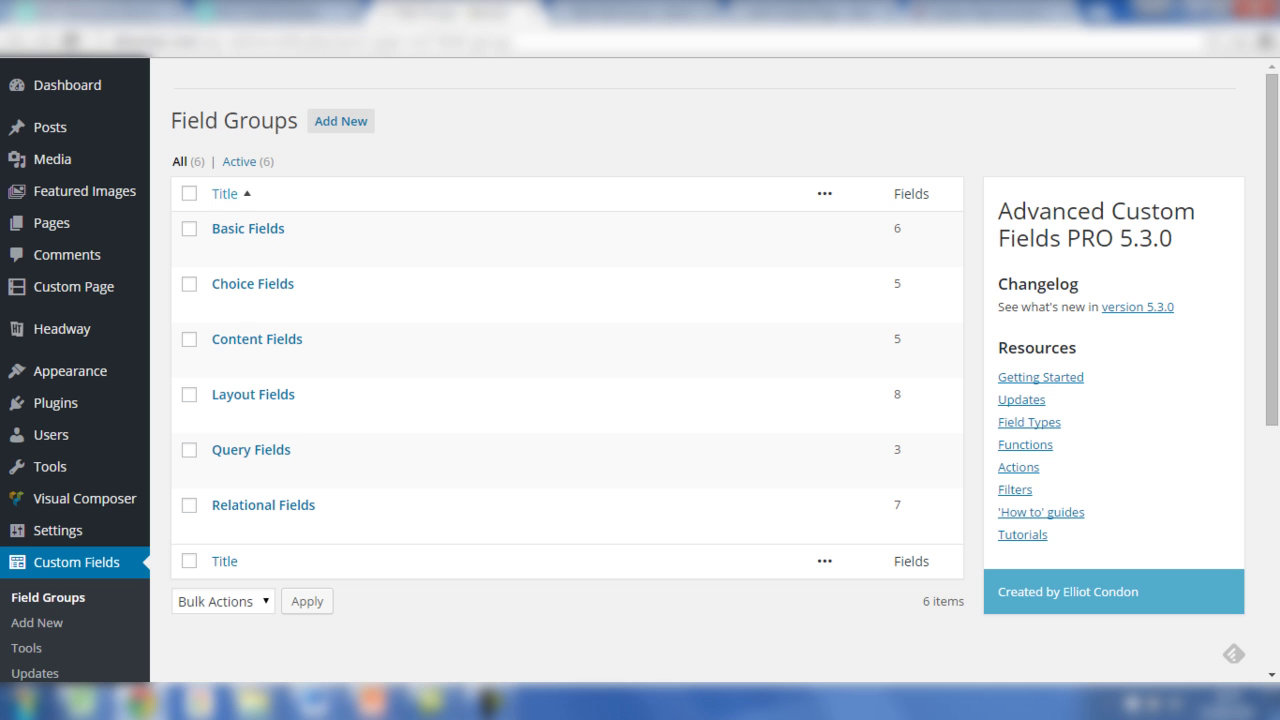
{"action": "mouse_move", "coordinate": [248, 232]}
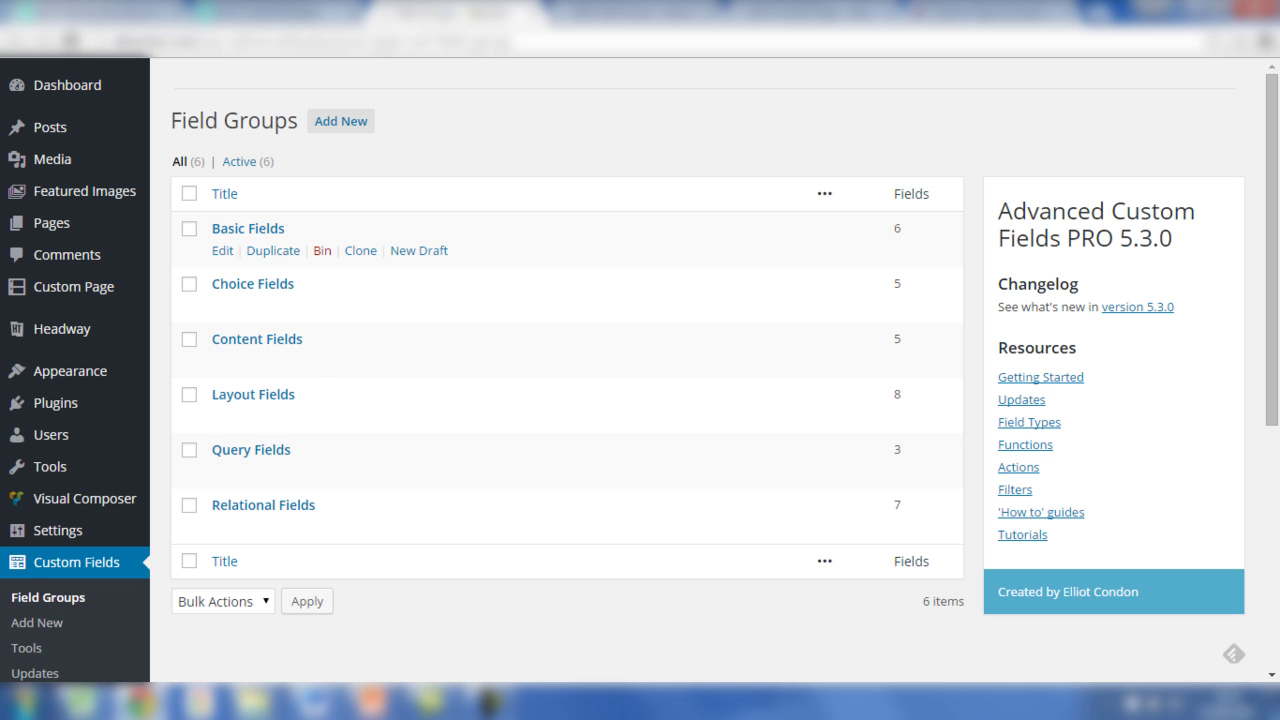
{"action": "left_click", "coordinate": [248, 229]}
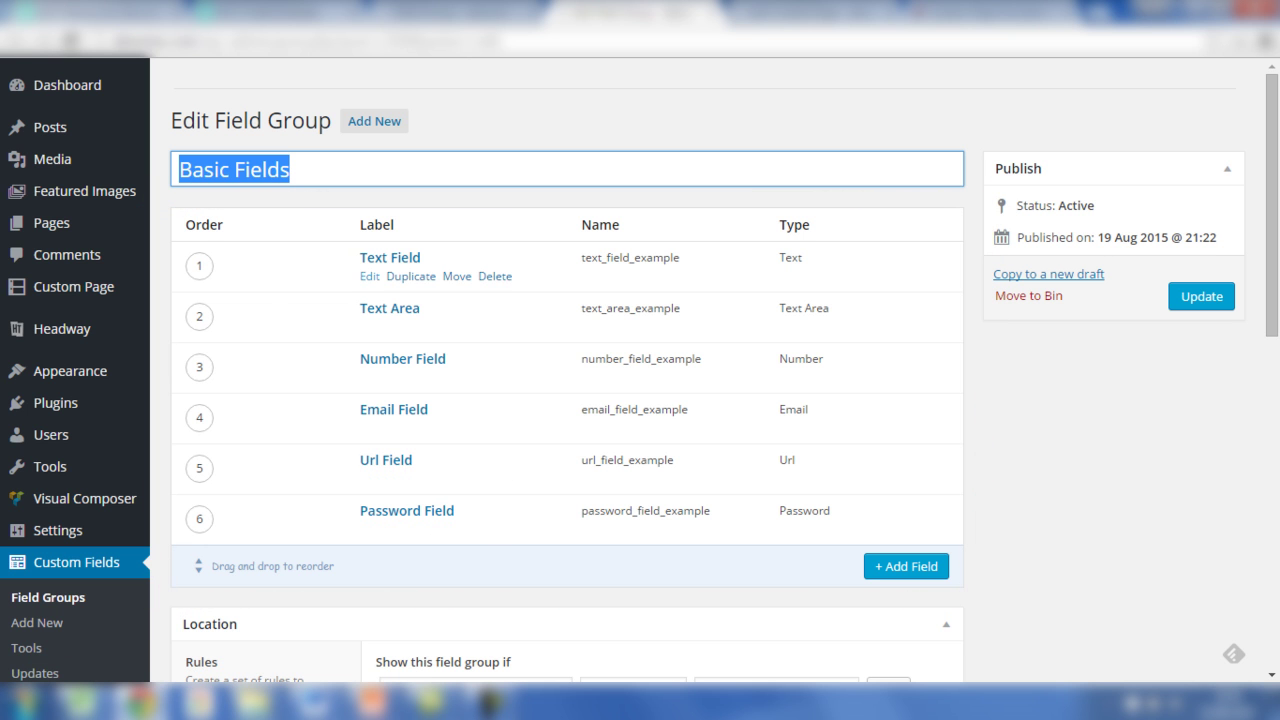
{"action": "left_click", "coordinate": [390, 257]}
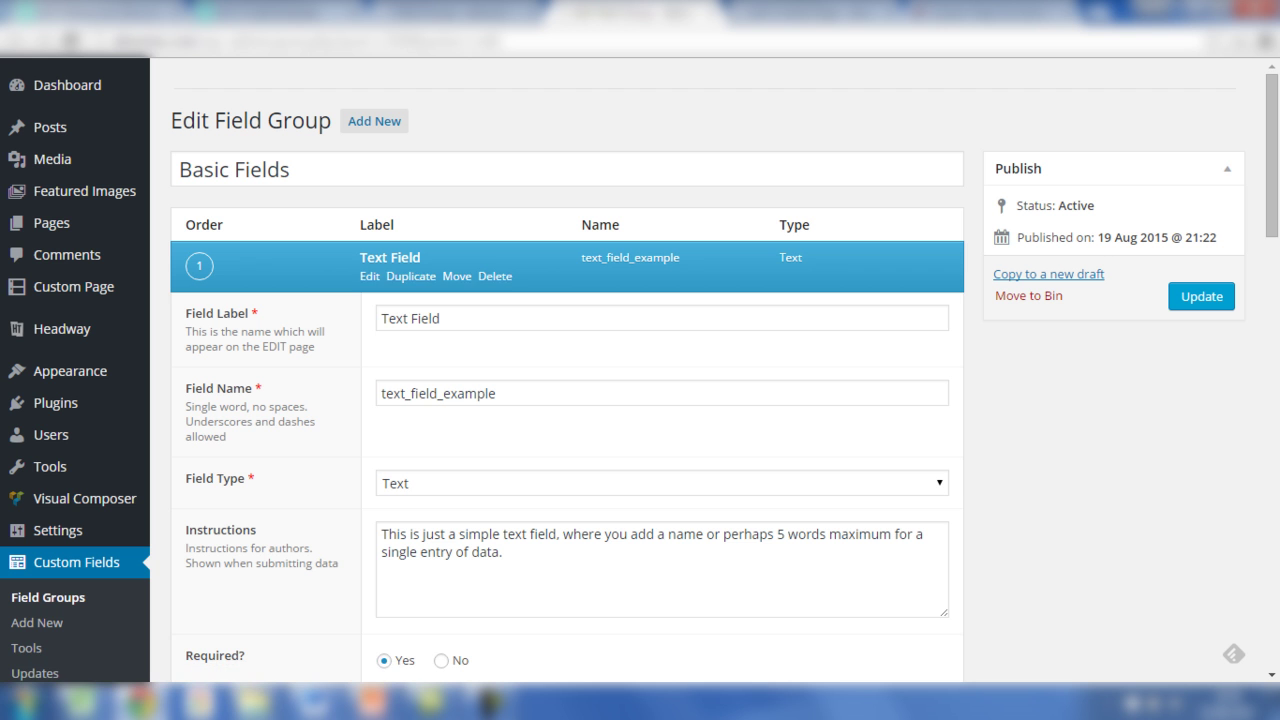
{"action": "scroll", "coordinate": [640, 400], "scroll_direction": "down", "scroll_amount": 1}
{"action": "scroll", "coordinate": [640, 400], "scroll_direction": "down", "scroll_amount": 1}
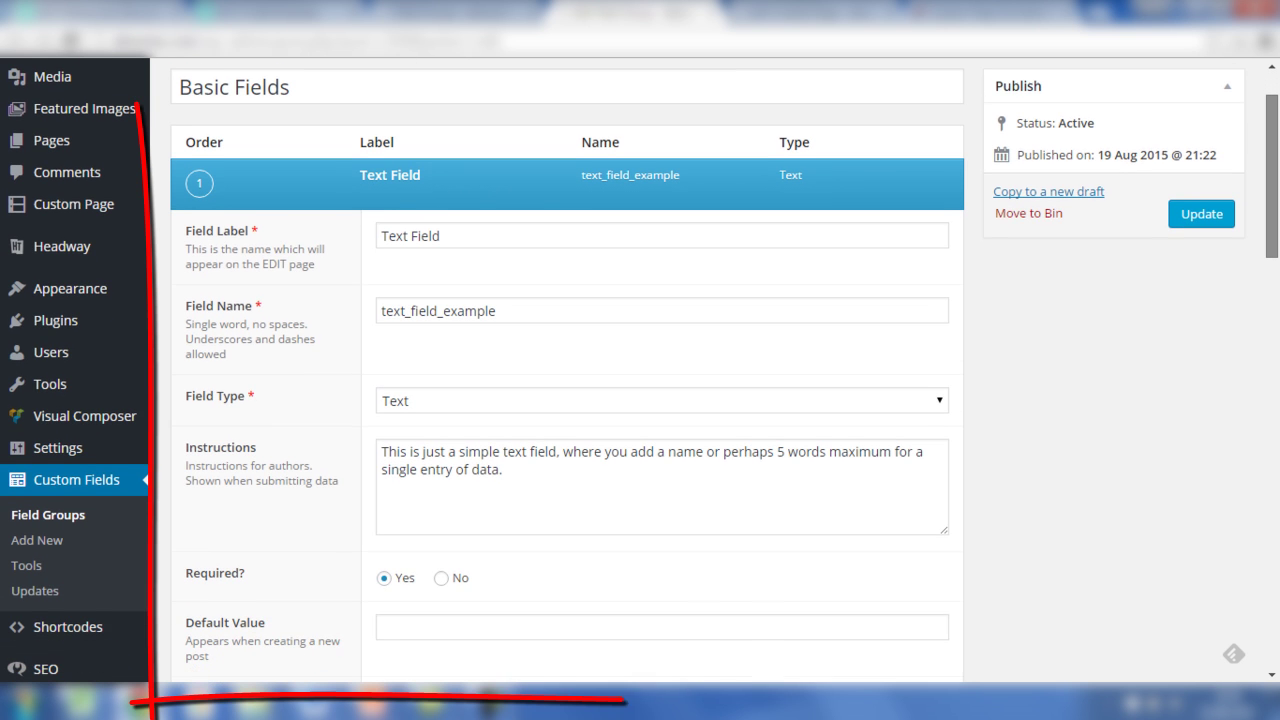
{"action": "scroll", "coordinate": [640, 400], "scroll_direction": "down", "scroll_amount": 2}
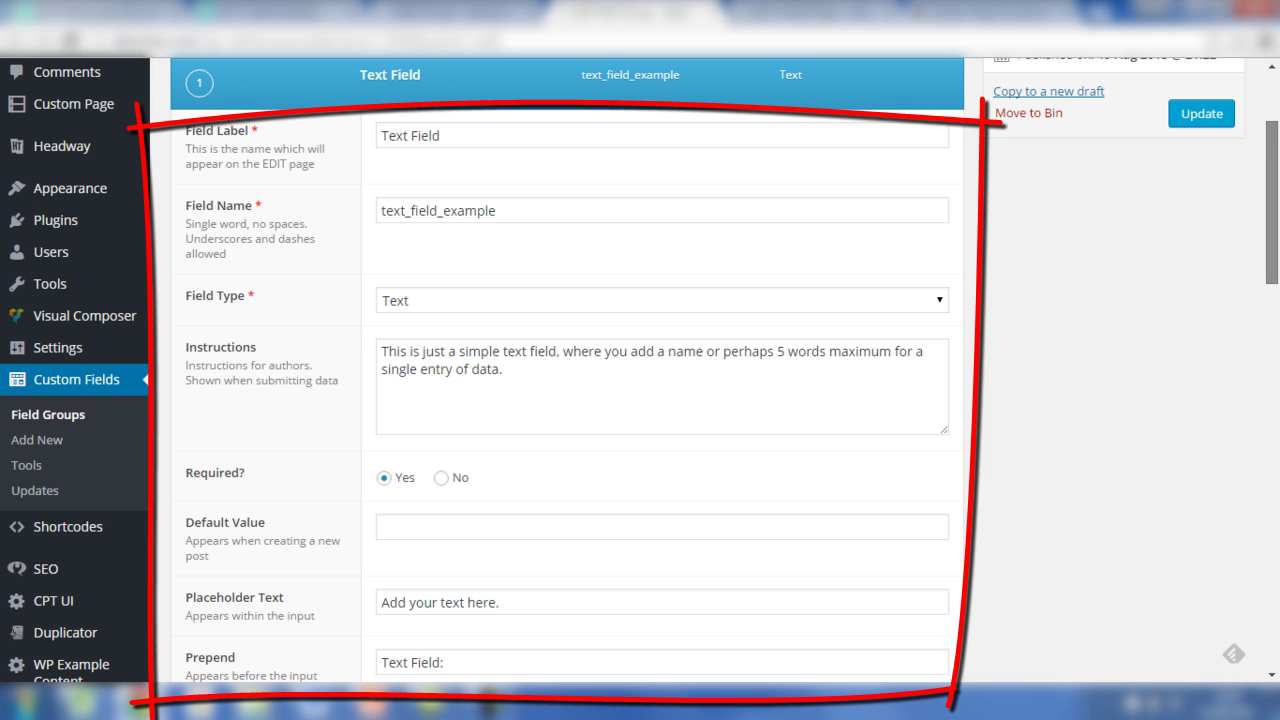
{"action": "scroll", "coordinate": [640, 400], "scroll_direction": "down", "scroll_amount": 2}
{"action": "left_click", "coordinate": [502, 258]}
{"action": "key", "text": "ctrl+a"}
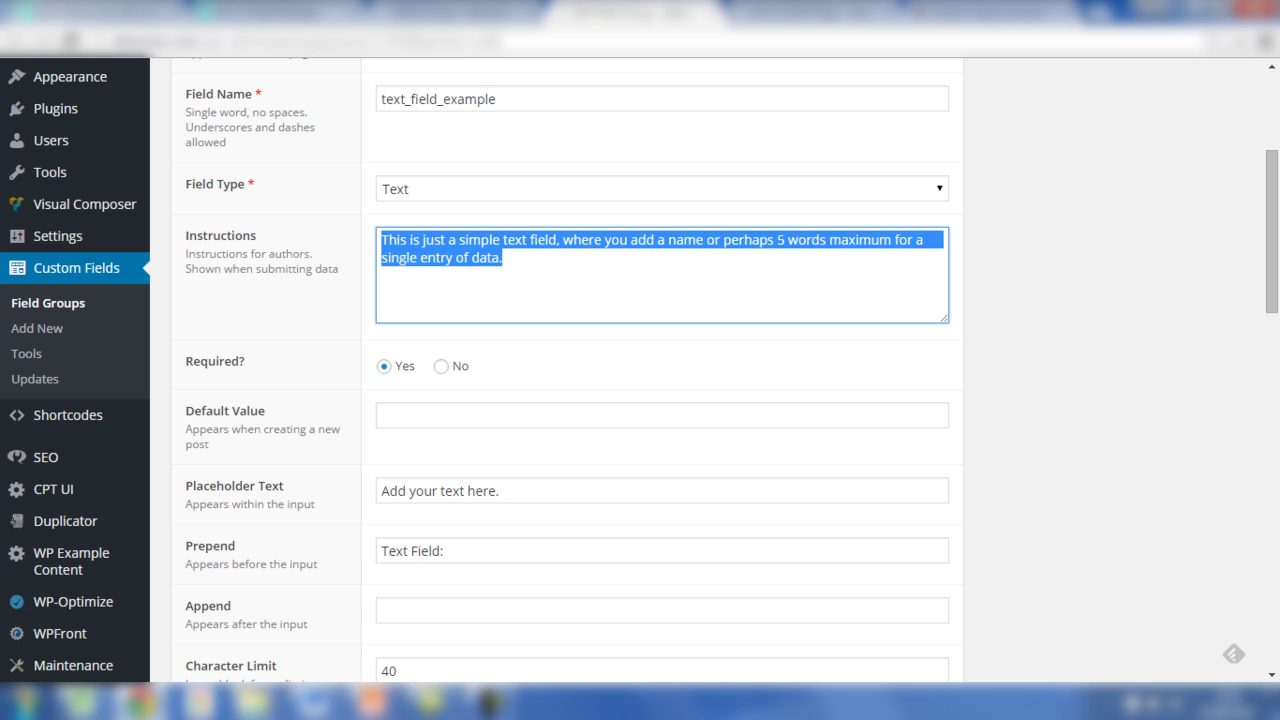
{"action": "key", "text": "Right"}
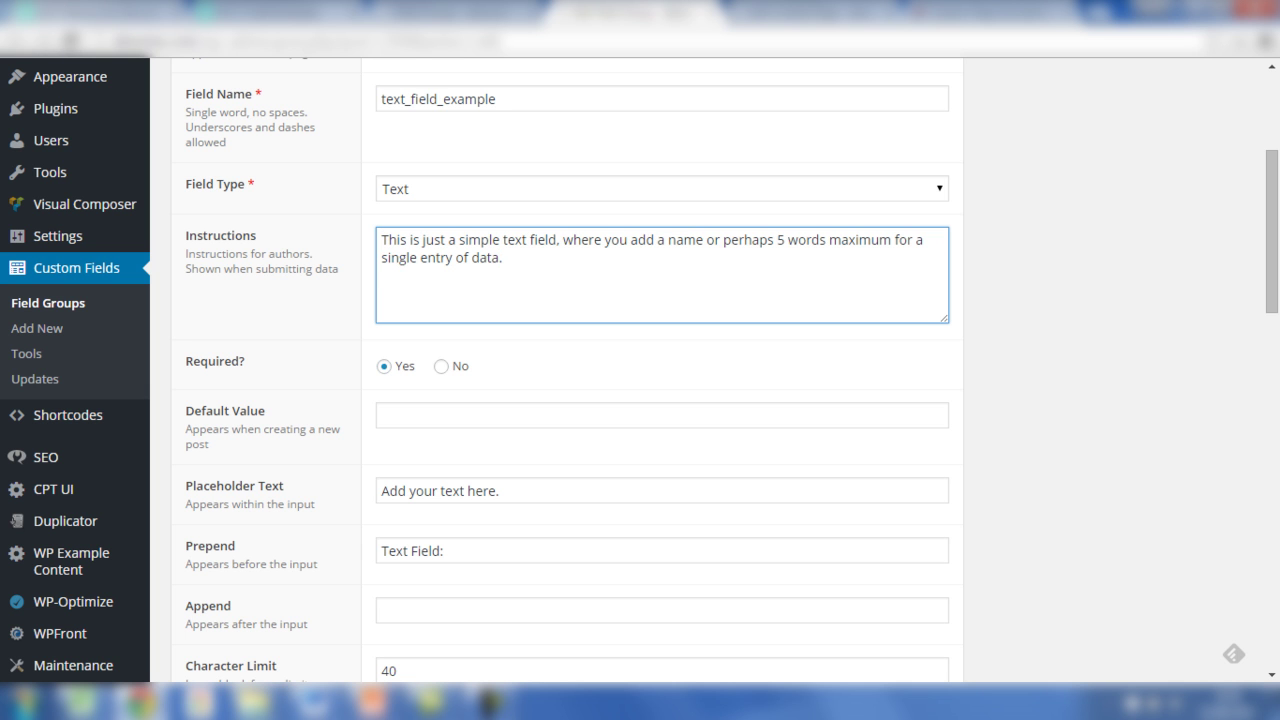
{"action": "scroll", "coordinate": [1271, 230], "scroll_direction": "down", "scroll_amount": 2}
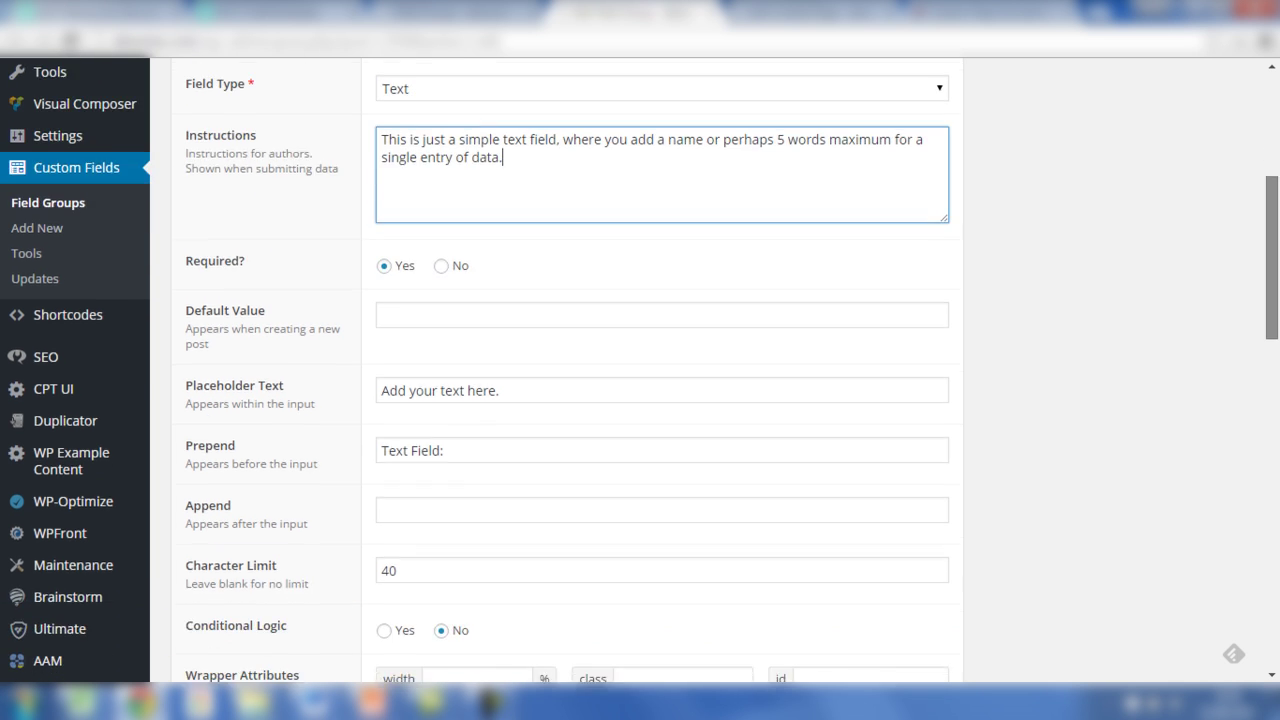
{"action": "scroll", "coordinate": [640, 370], "scroll_direction": "down", "scroll_amount": 2}
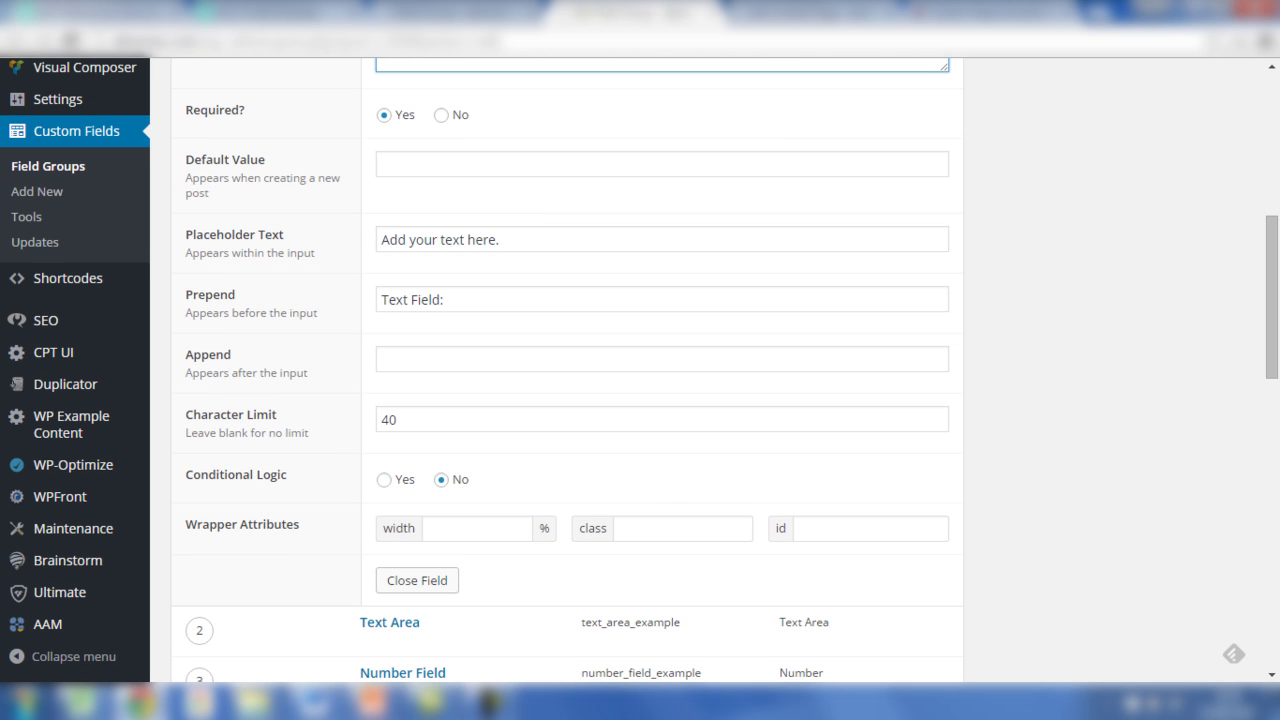
{"action": "triple_click", "coordinate": [500, 240]}
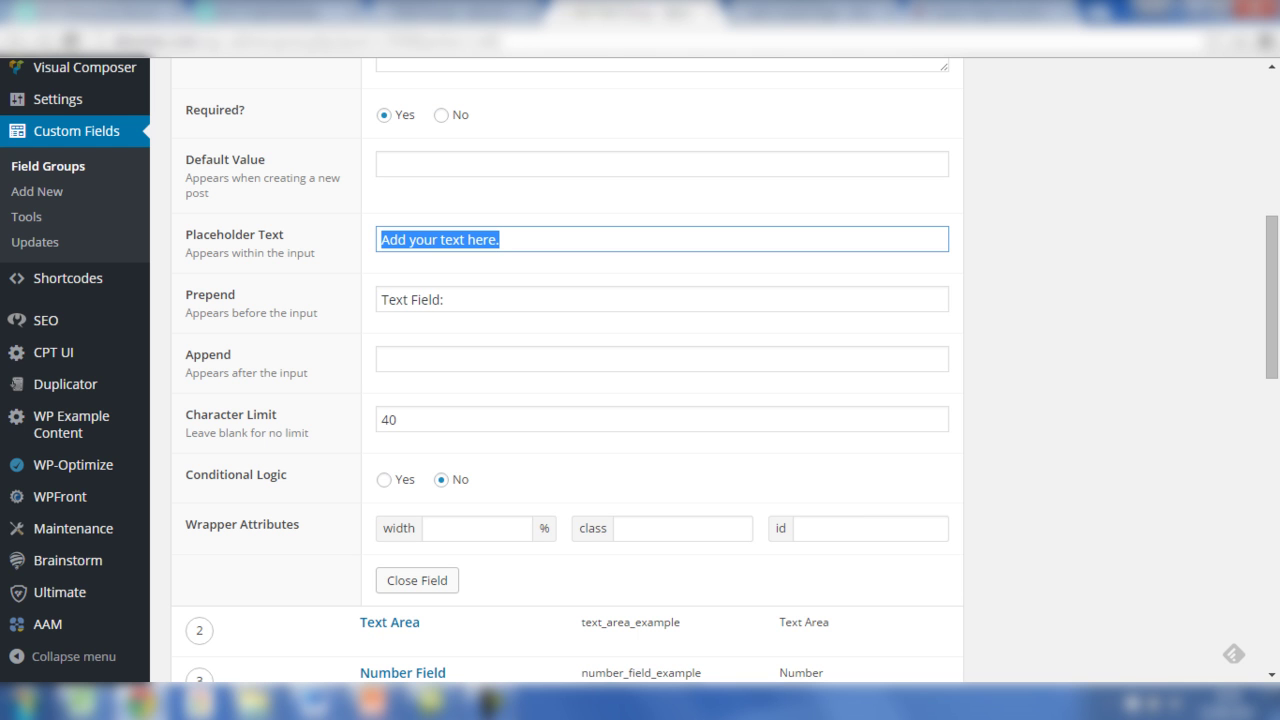
{"action": "key", "text": "Tab"}
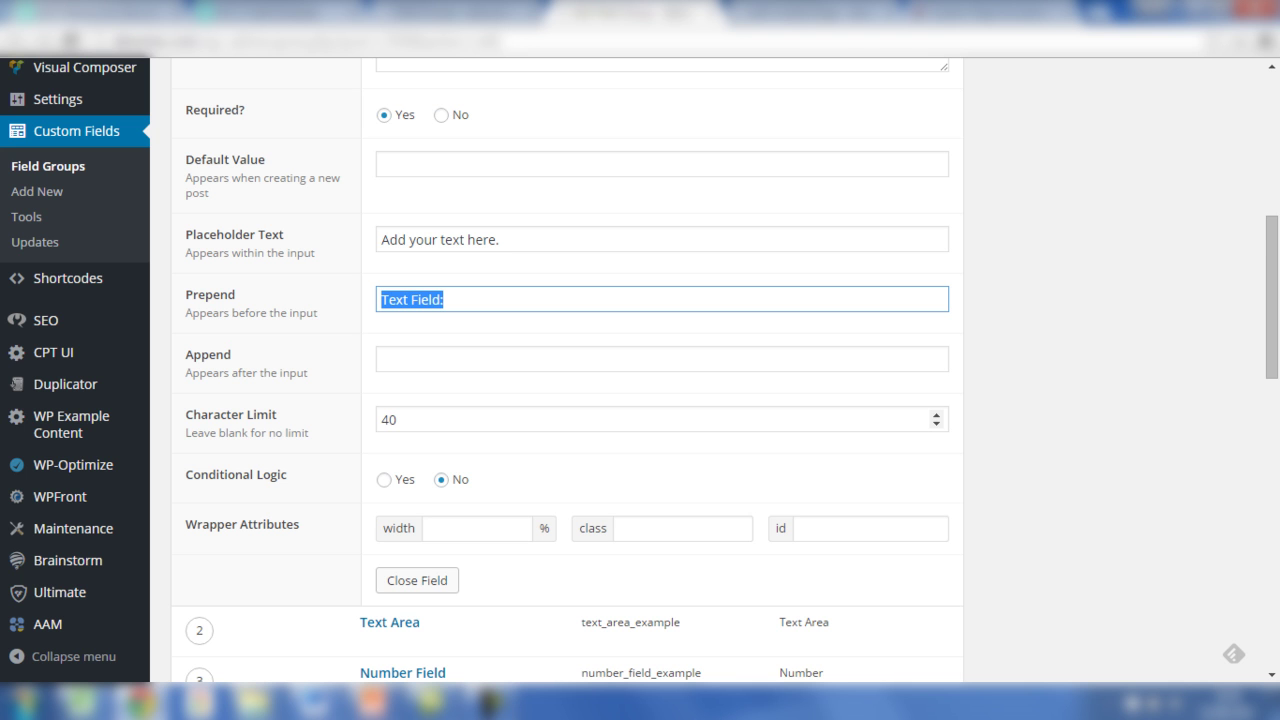
{"action": "scroll", "coordinate": [567, 370], "scroll_direction": "down", "scroll_amount": 1}
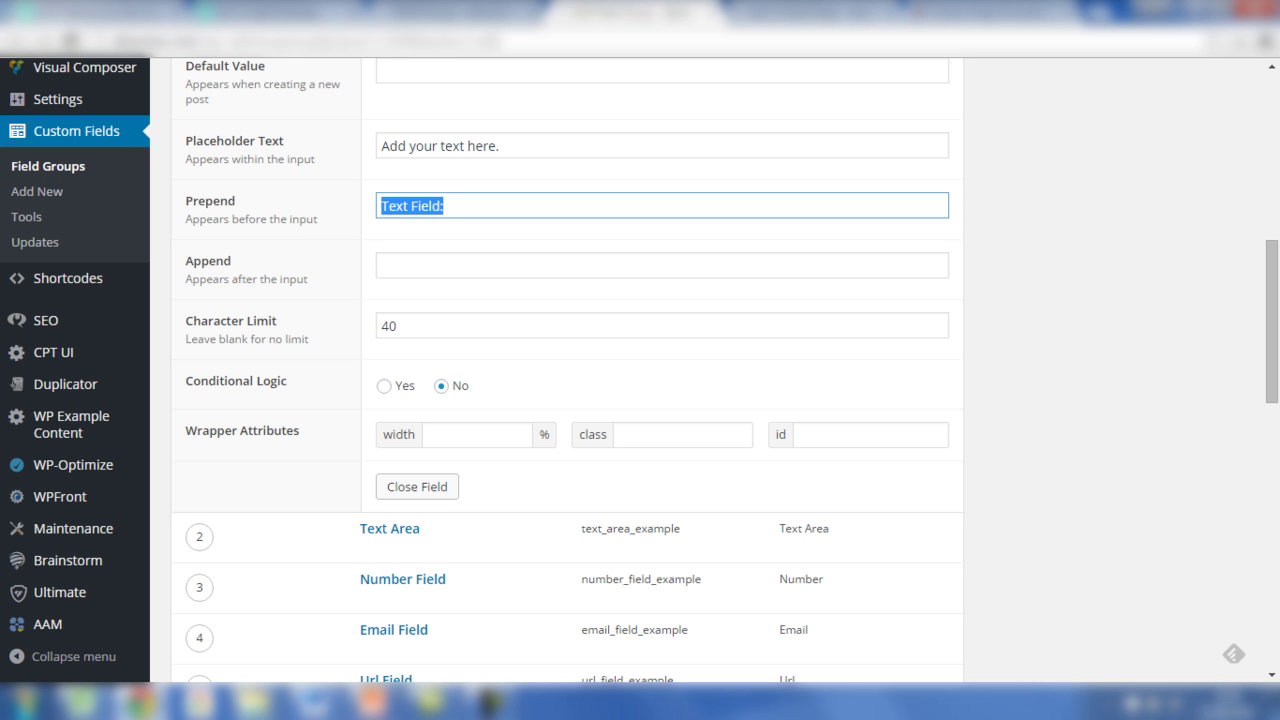
{"action": "scroll", "coordinate": [640, 370], "scroll_direction": "up", "scroll_amount": 4}
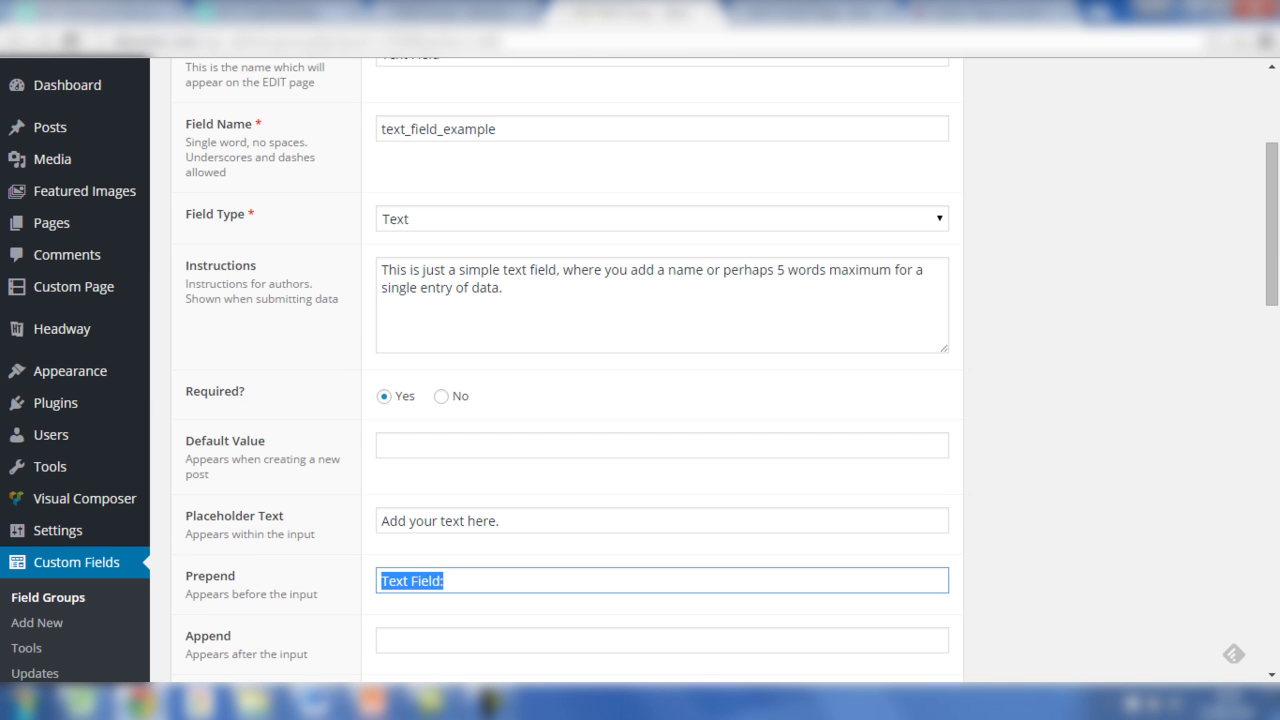
{"action": "scroll", "coordinate": [640, 370], "scroll_direction": "up", "scroll_amount": 3}
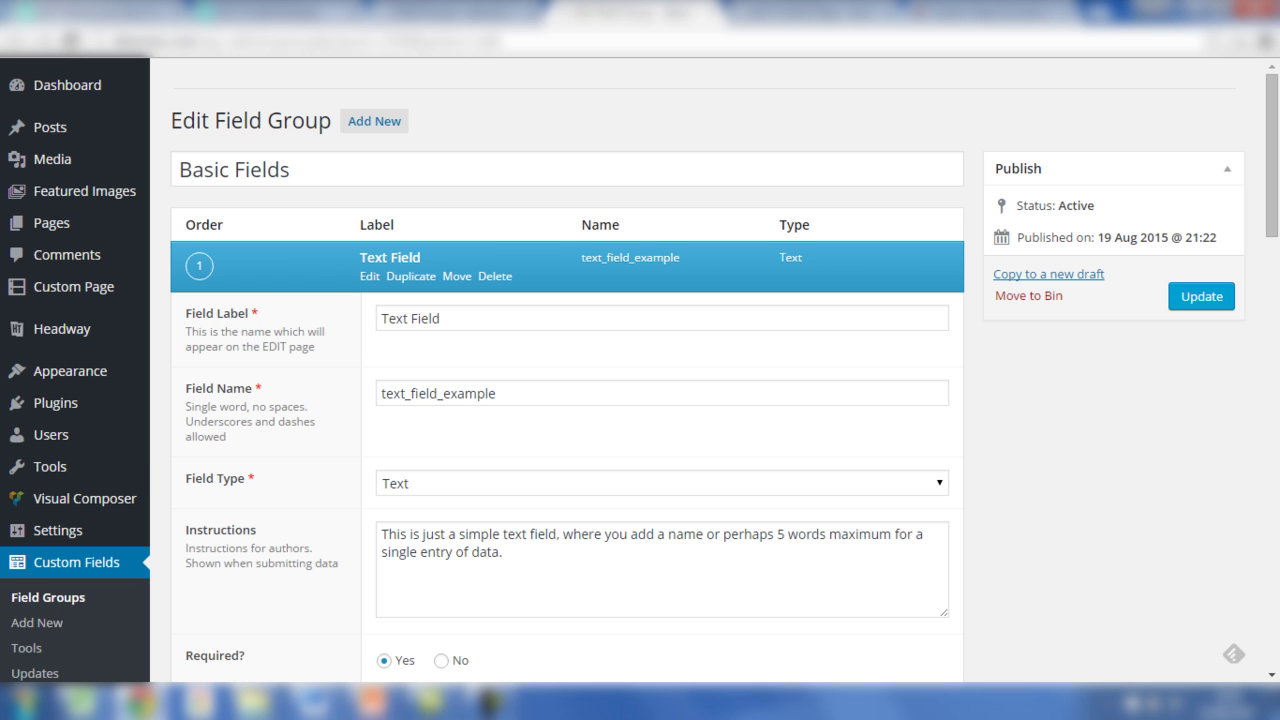
{"action": "scroll", "coordinate": [640, 370], "scroll_direction": "down", "scroll_amount": 1}
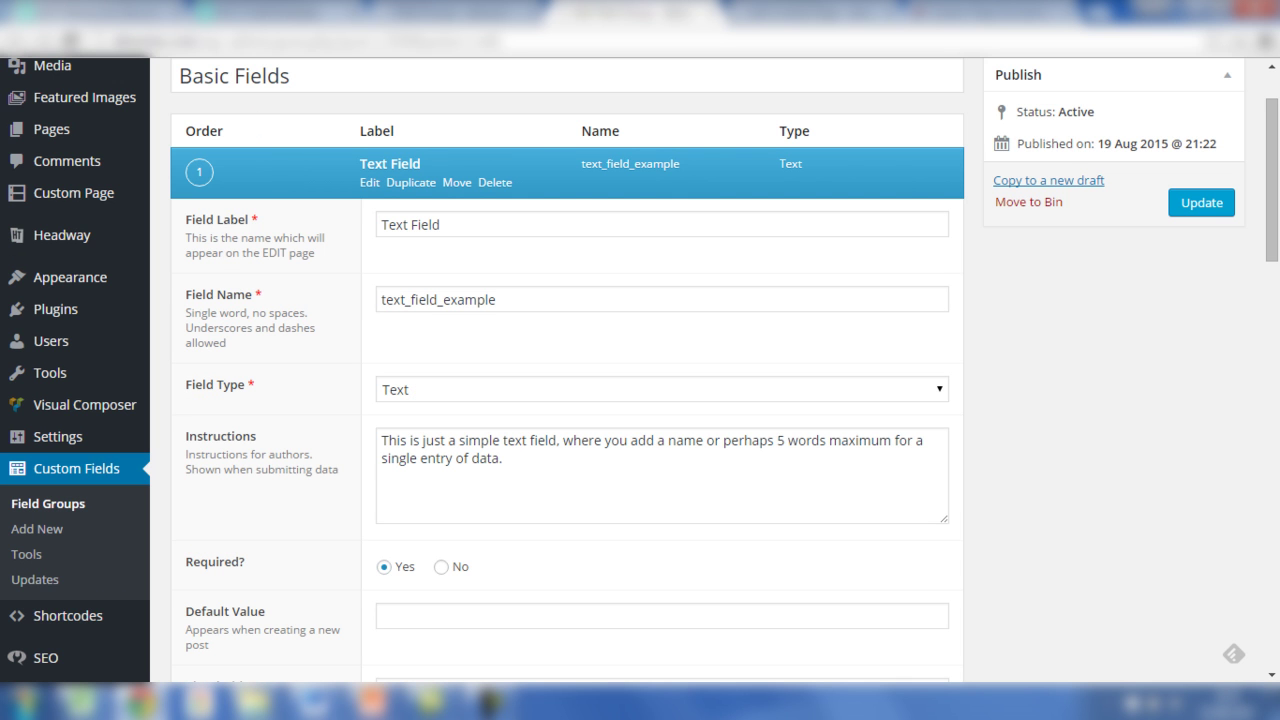
{"action": "scroll", "coordinate": [640, 370], "scroll_direction": "down", "scroll_amount": 5}
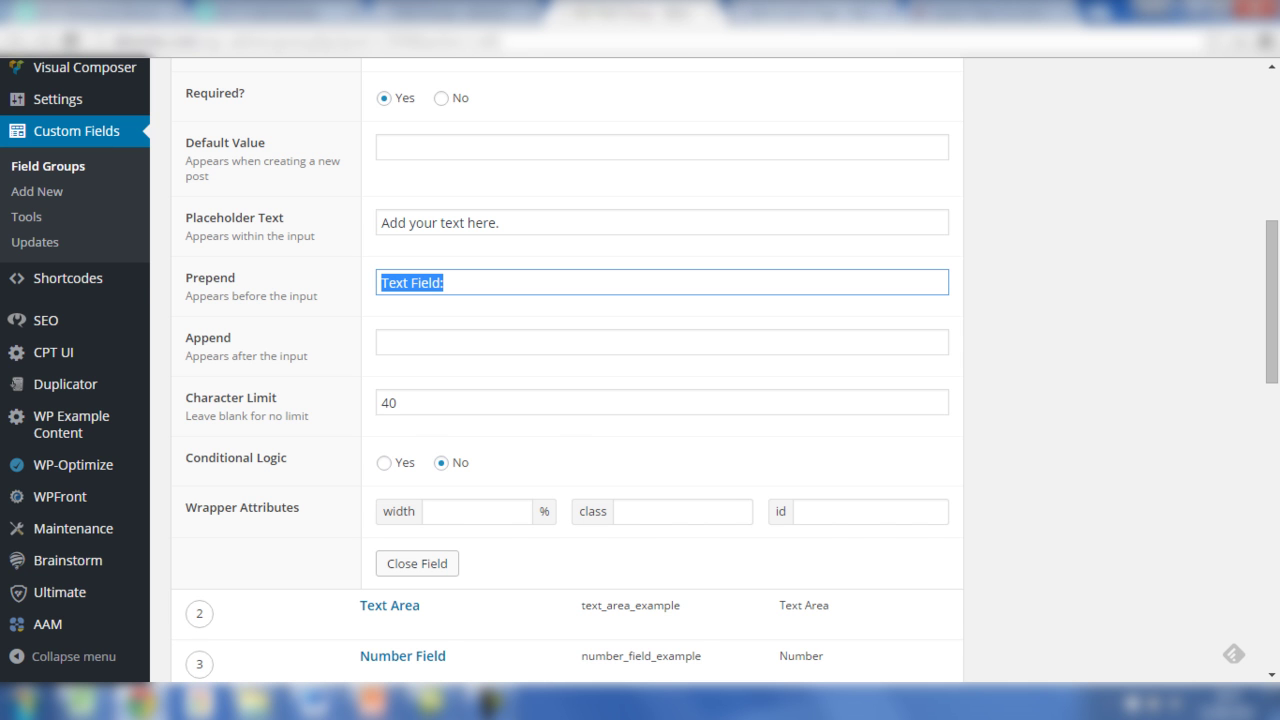
{"action": "key", "text": "ctrl+Tab"}
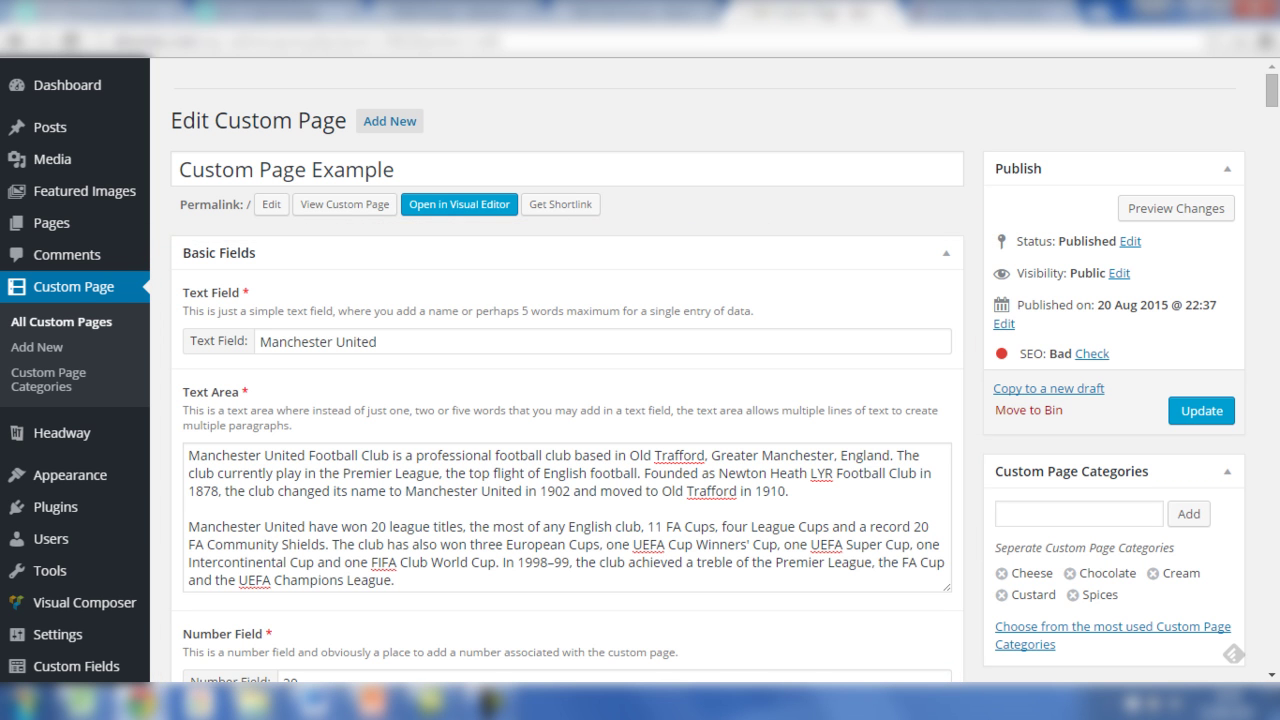
- Highlight the Manchester United Text Field and Text Area values, then scroll to the WYSIWYG editor
{"action": "left_click_drag", "start_coordinate": [377, 341], "coordinate": [258, 341]}
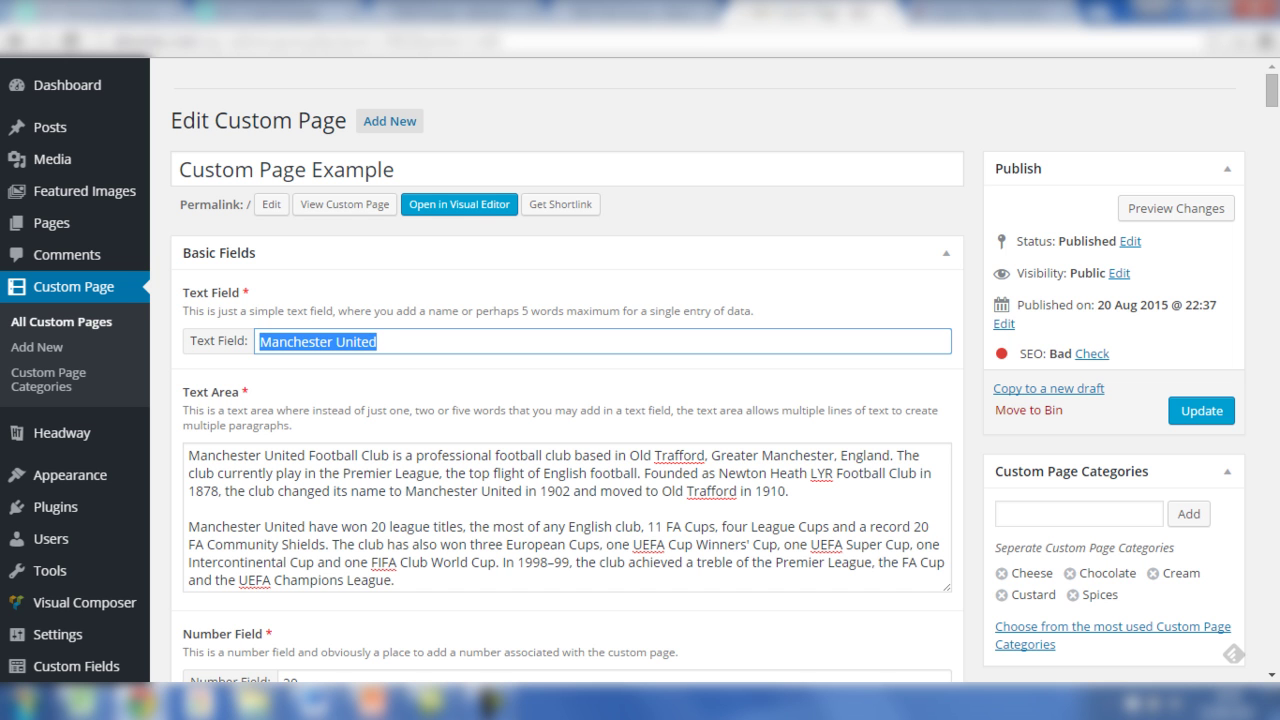
{"action": "left_click_drag", "start_coordinate": [395, 580], "coordinate": [188, 455]}
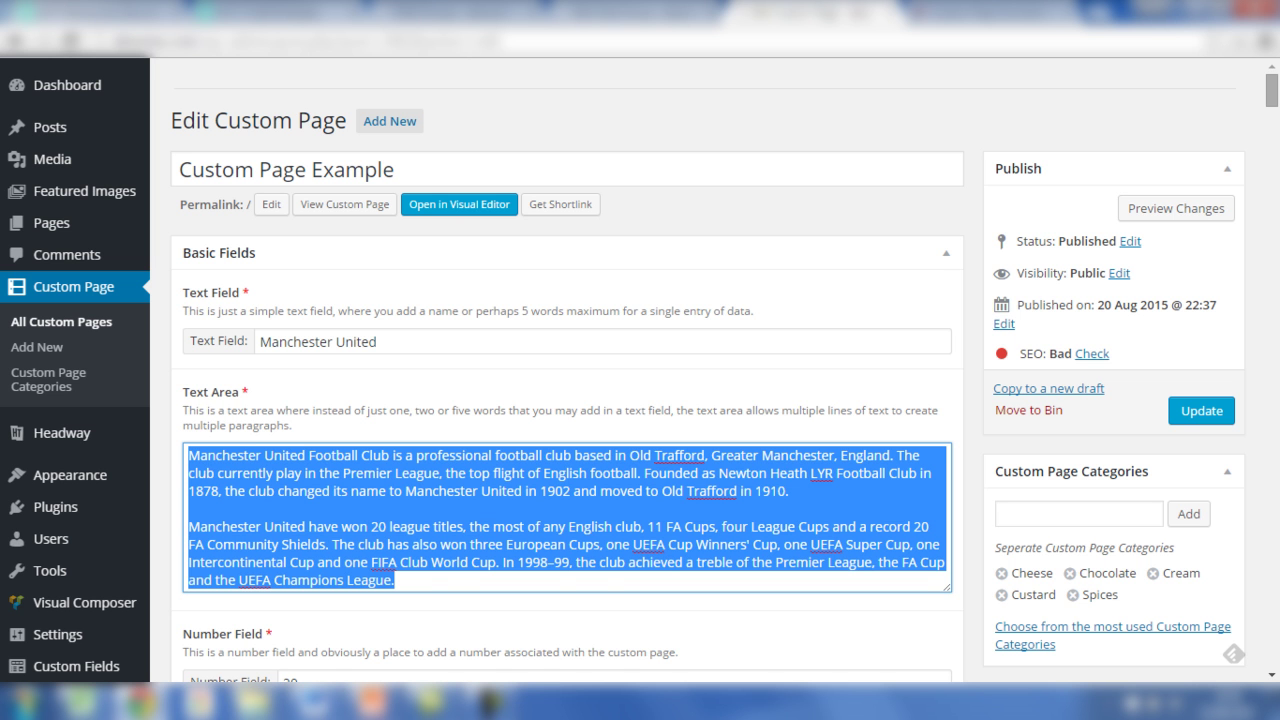
{"action": "scroll", "coordinate": [640, 400], "scroll_direction": "down", "scroll_amount": 2}
{"action": "scroll", "coordinate": [640, 400], "scroll_direction": "down", "scroll_amount": 3}
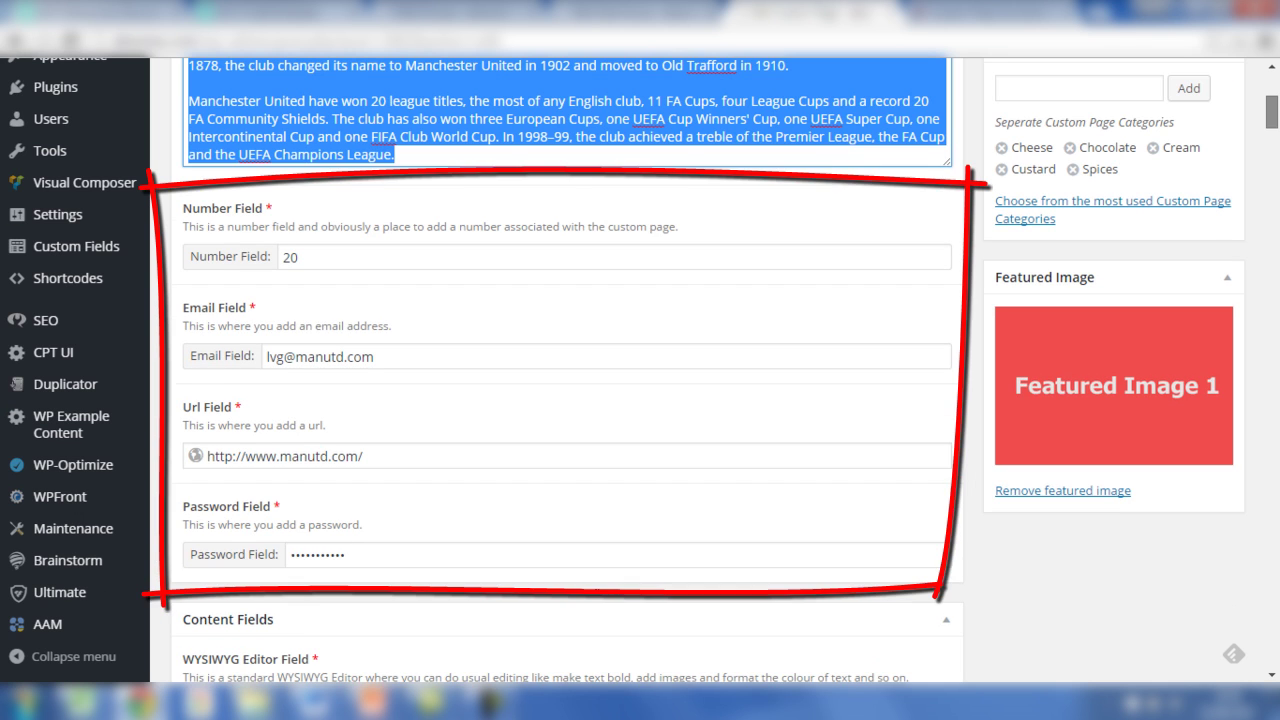
{"action": "scroll", "coordinate": [640, 400], "scroll_direction": "down", "scroll_amount": 3}
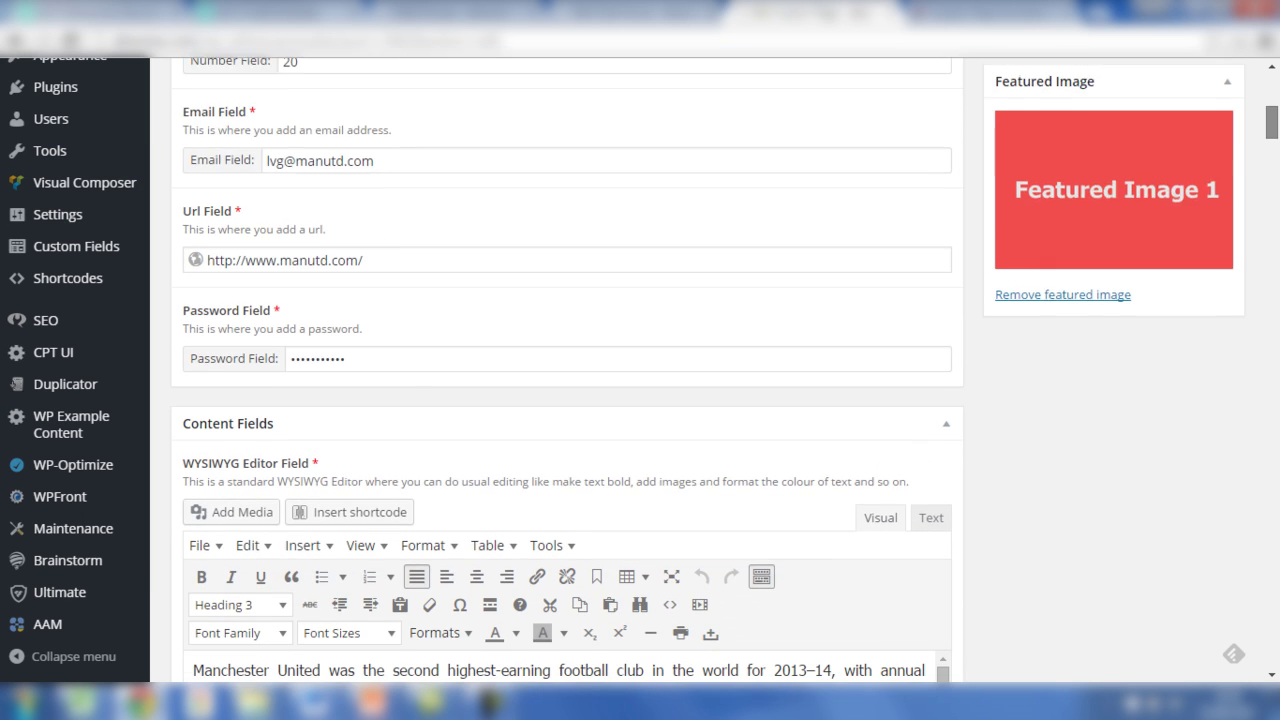
{"action": "scroll", "coordinate": [640, 400], "scroll_direction": "down", "scroll_amount": 2}
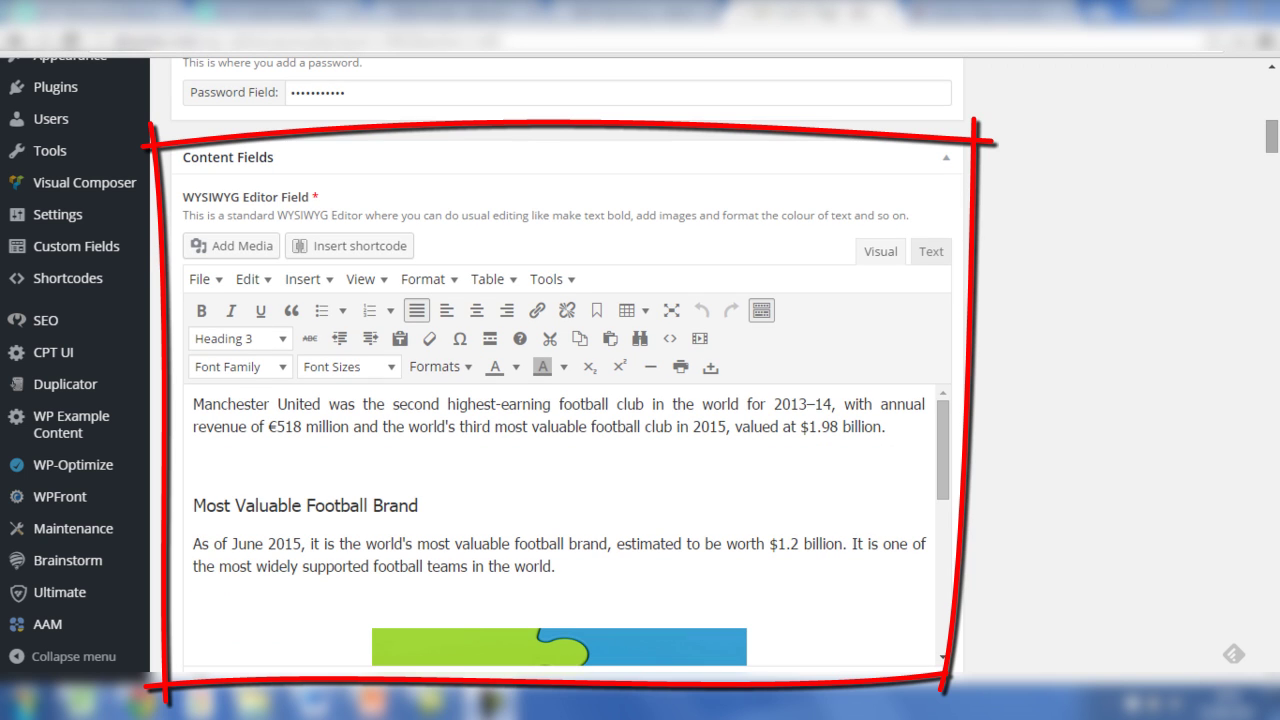
{"action": "scroll", "coordinate": [560, 400], "scroll_direction": "down", "scroll_amount": 4}
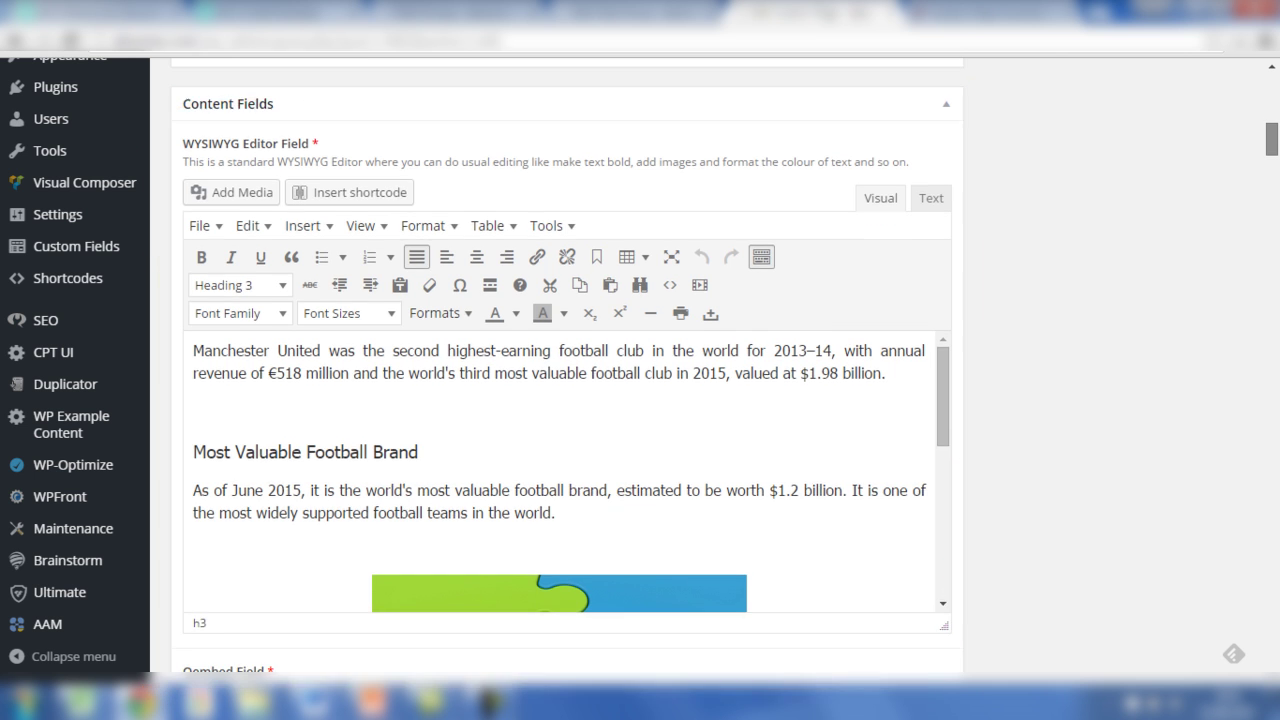
{"action": "scroll", "coordinate": [567, 400], "scroll_direction": "down", "scroll_amount": 2}
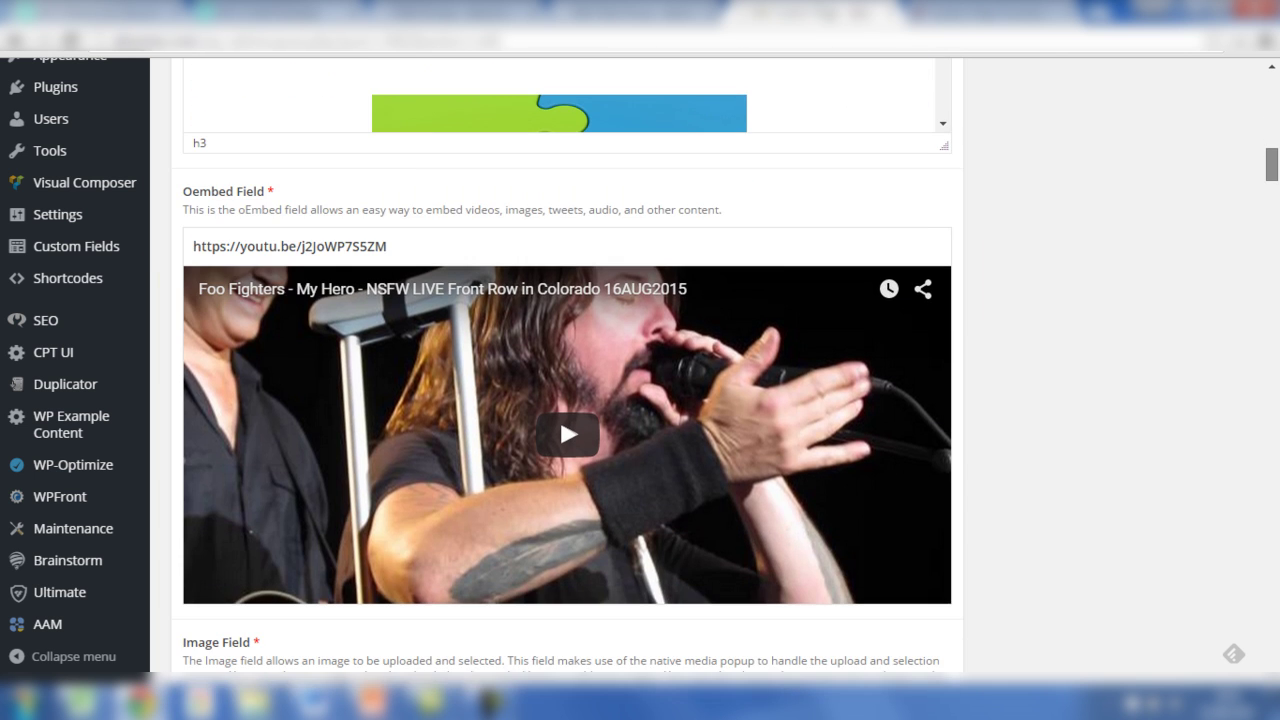
{"action": "scroll", "coordinate": [567, 400], "scroll_direction": "down", "scroll_amount": 4}
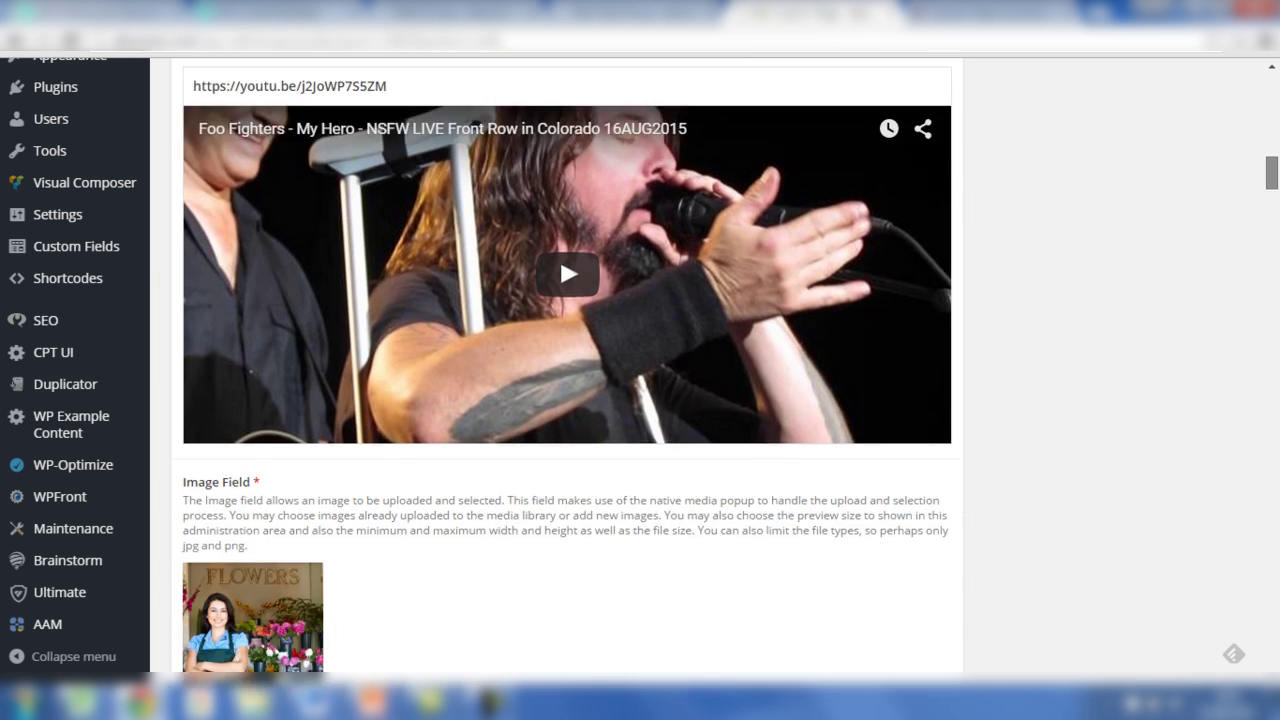
{"action": "scroll", "coordinate": [567, 400], "scroll_direction": "down", "scroll_amount": 4}
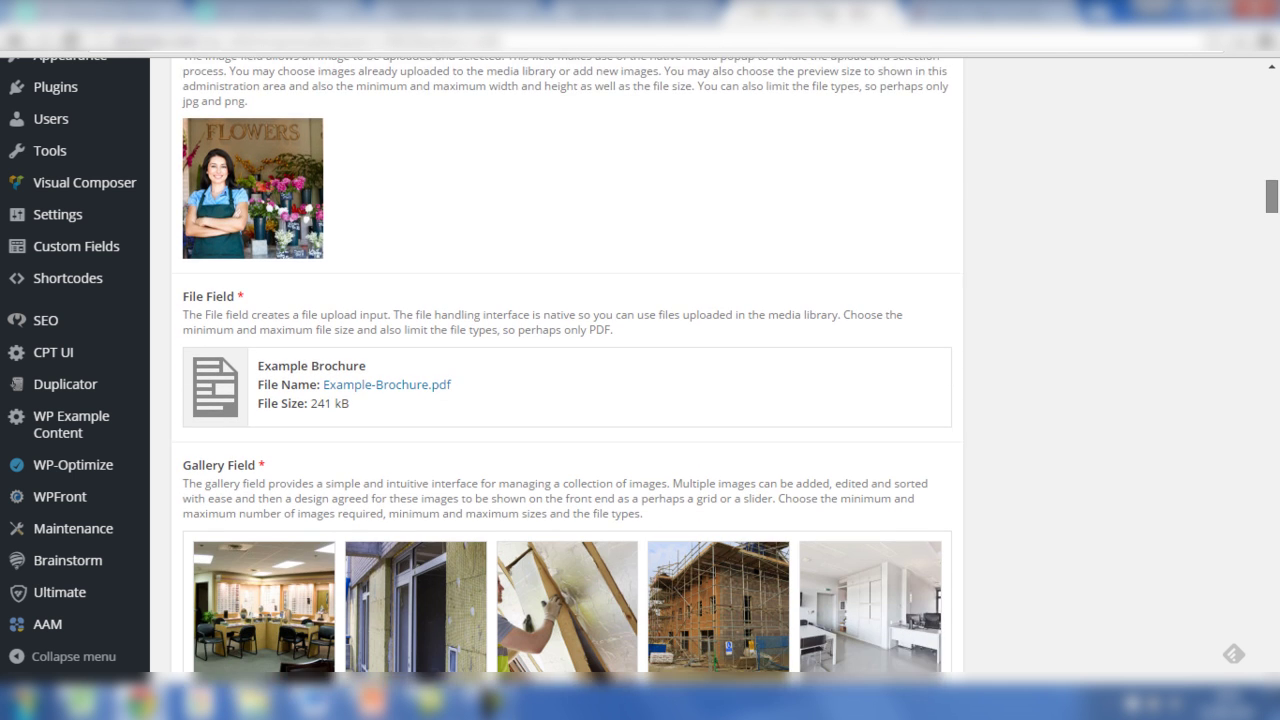
{"action": "scroll", "coordinate": [567, 400], "scroll_direction": "down", "scroll_amount": 4}
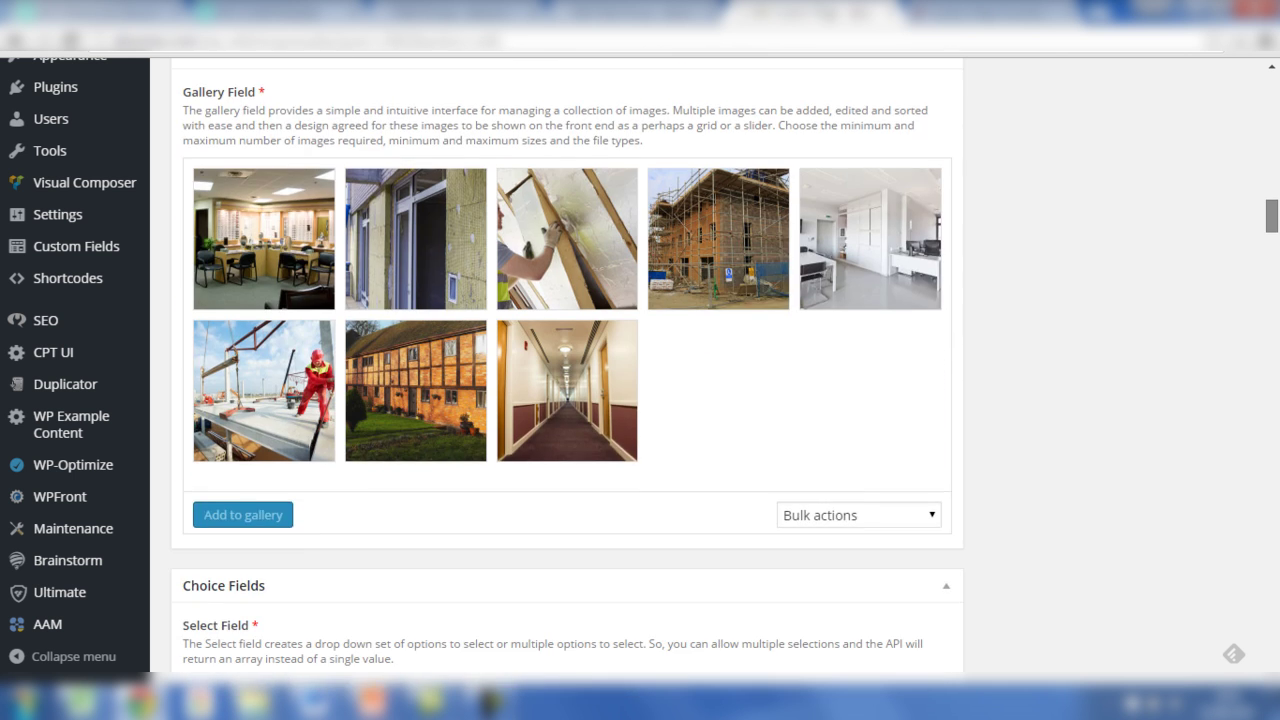
{"action": "scroll", "coordinate": [567, 400], "scroll_direction": "down", "scroll_amount": 4}
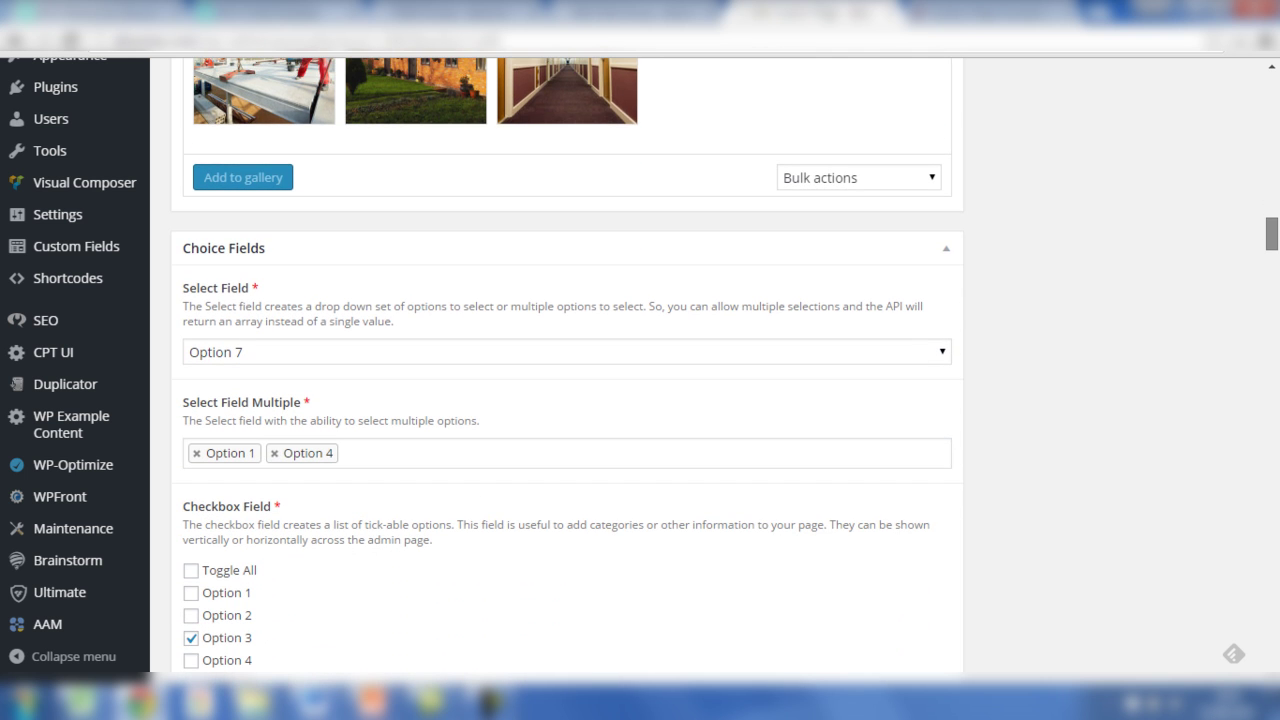
{"action": "scroll", "coordinate": [567, 400], "scroll_direction": "down", "scroll_amount": 1}
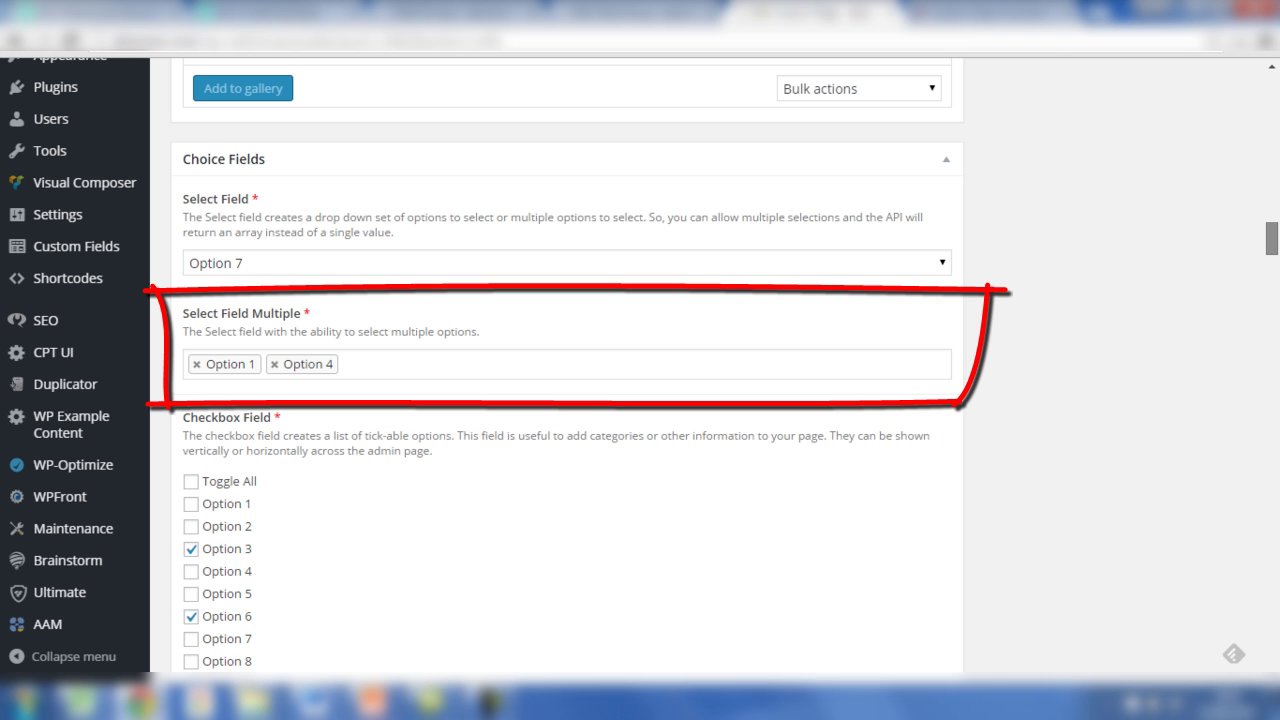
{"action": "scroll", "coordinate": [567, 400], "scroll_direction": "down", "scroll_amount": 2}
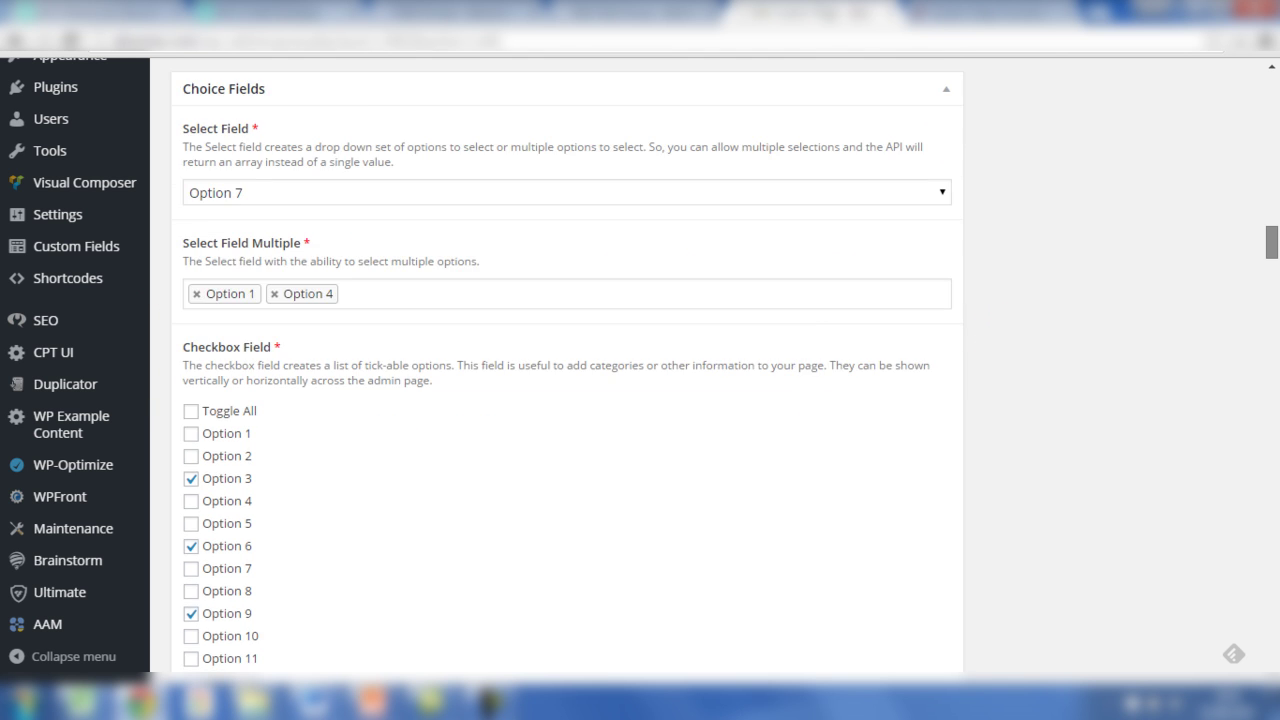
{"action": "scroll", "coordinate": [567, 400], "scroll_direction": "down", "scroll_amount": 1}
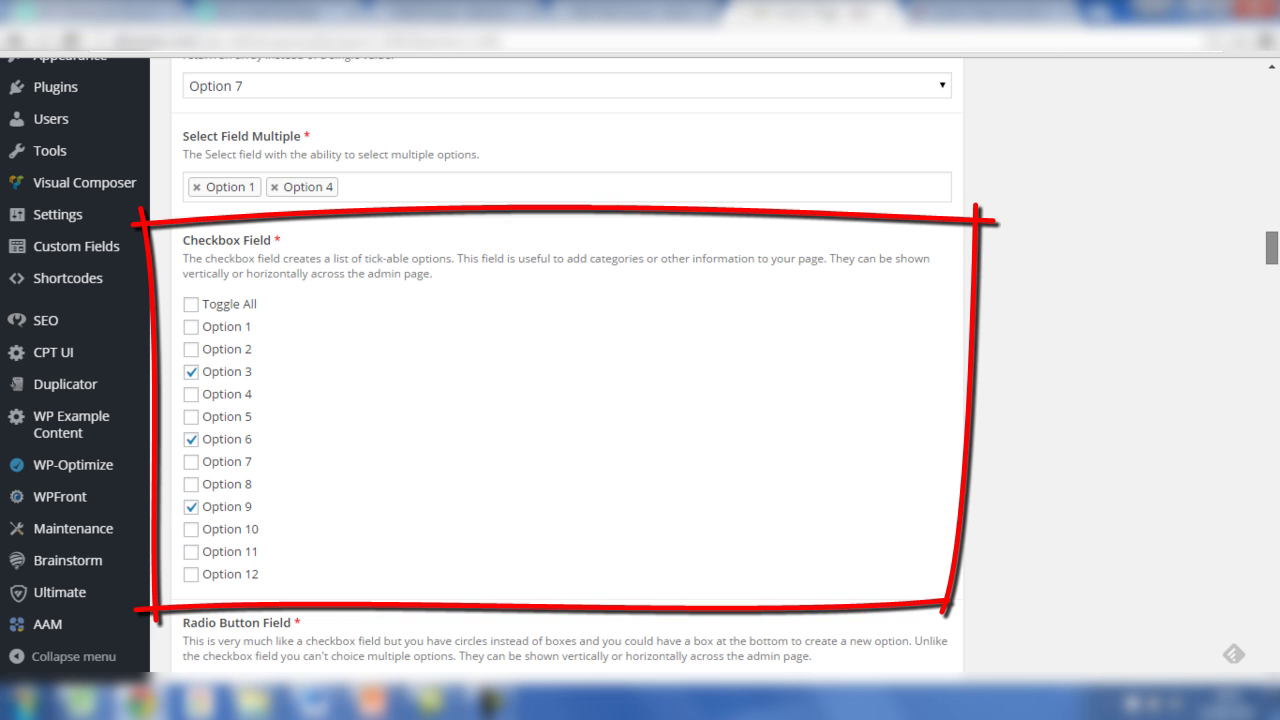
{"action": "scroll", "coordinate": [567, 400], "scroll_direction": "down", "scroll_amount": 3}
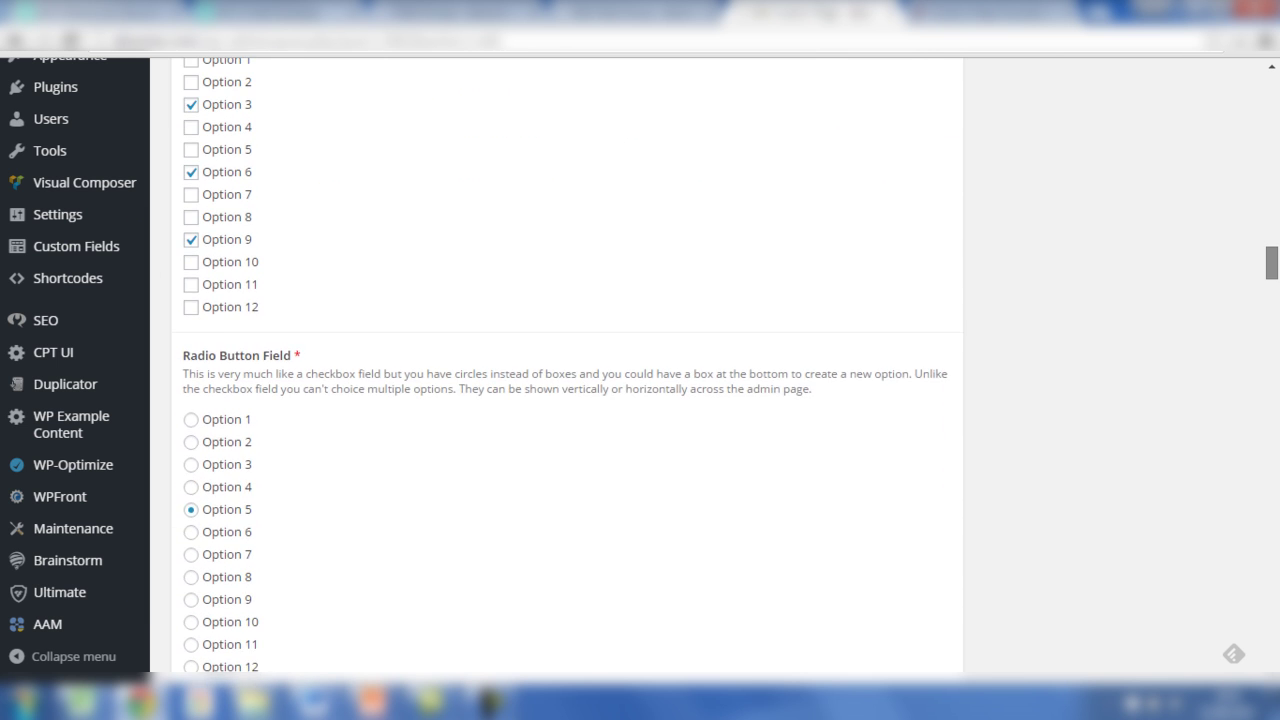
{"action": "scroll", "coordinate": [567, 400], "scroll_direction": "down", "scroll_amount": 4}
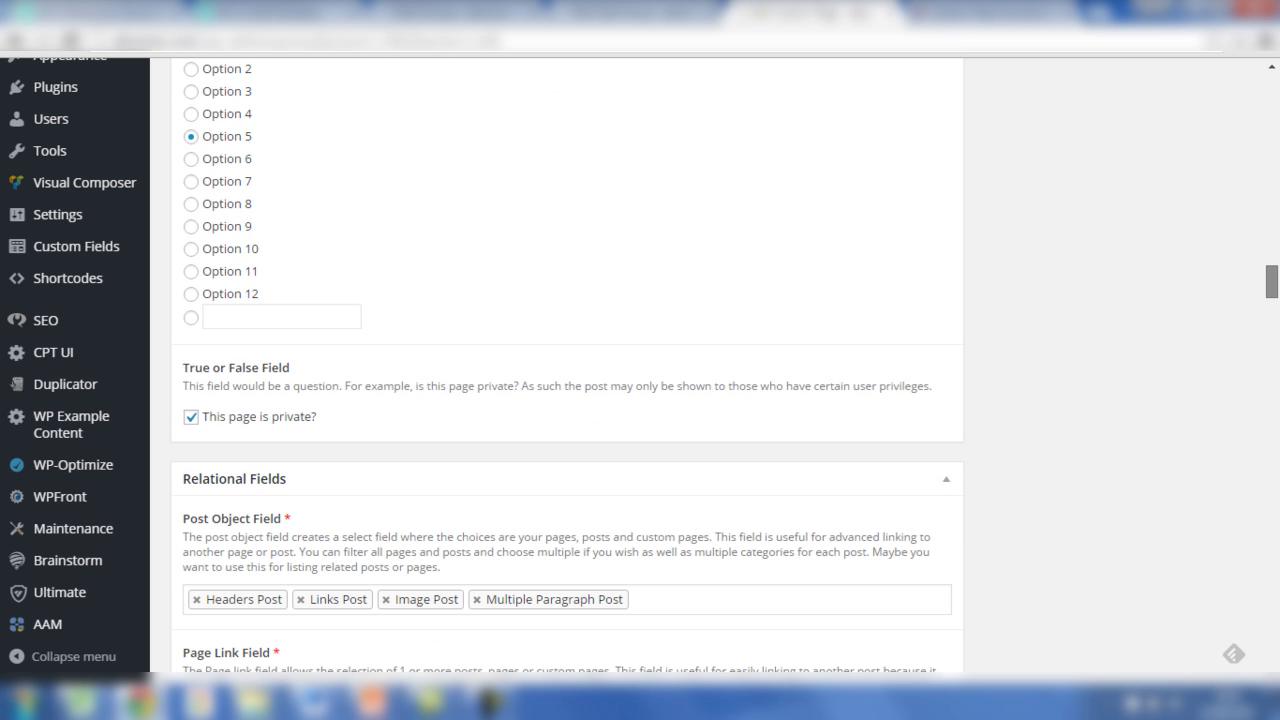
{"action": "scroll", "coordinate": [567, 400], "scroll_direction": "down", "scroll_amount": 2}
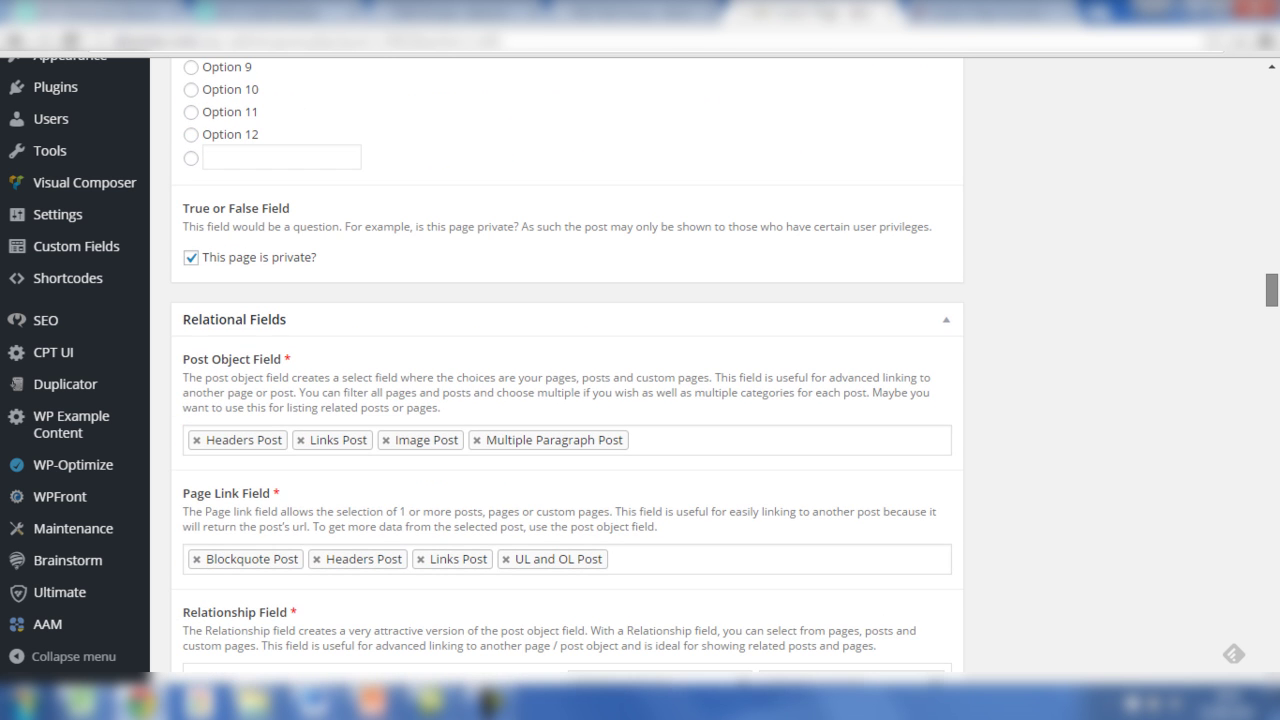
{"action": "scroll", "coordinate": [567, 400], "scroll_direction": "down", "scroll_amount": 1}
{"action": "scroll", "coordinate": [567, 400], "scroll_direction": "down", "scroll_amount": 2}
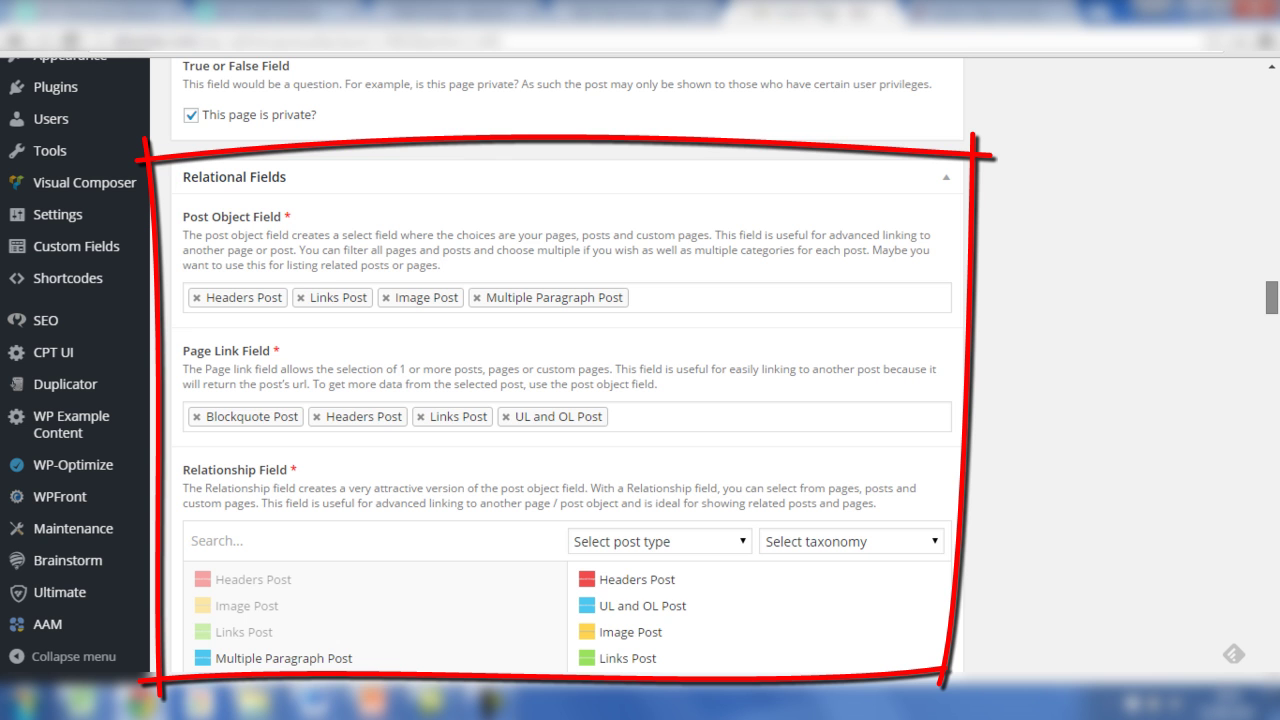
{"action": "scroll", "coordinate": [567, 400], "scroll_direction": "down", "scroll_amount": 3}
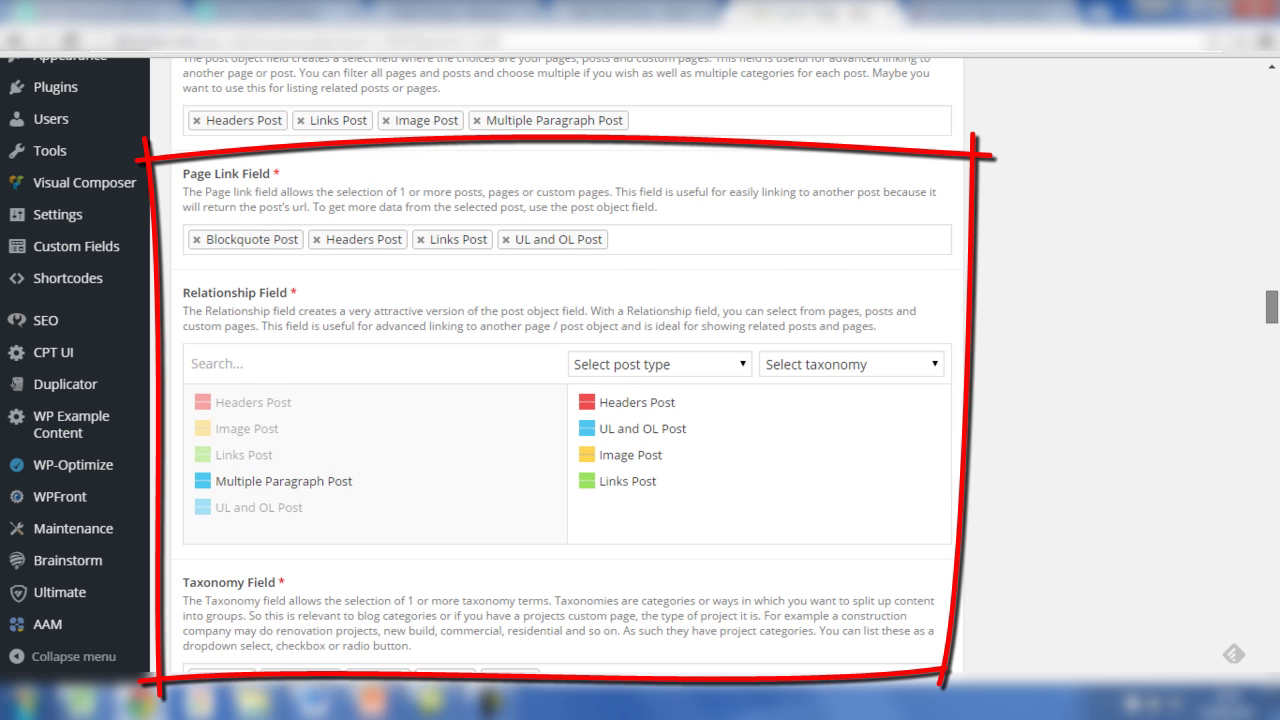
{"action": "scroll", "coordinate": [567, 400], "scroll_direction": "down", "scroll_amount": 4}
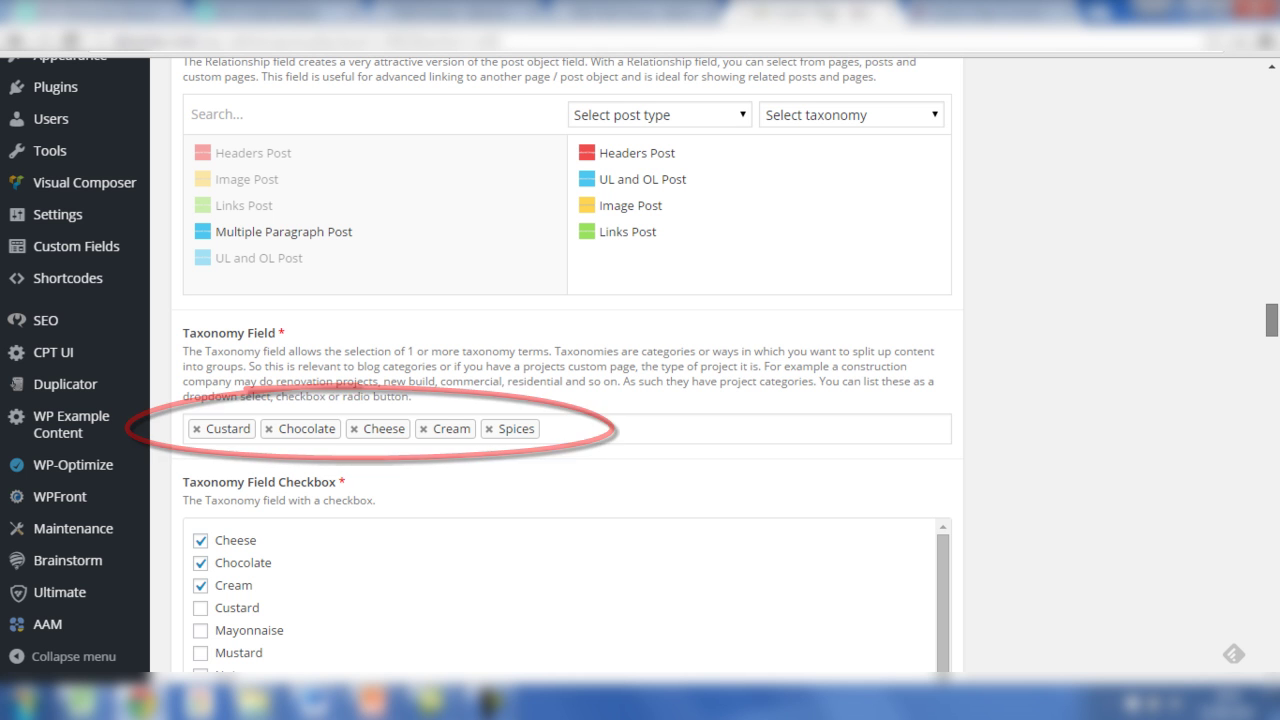
{"action": "scroll", "coordinate": [567, 400], "scroll_direction": "down", "scroll_amount": 2}
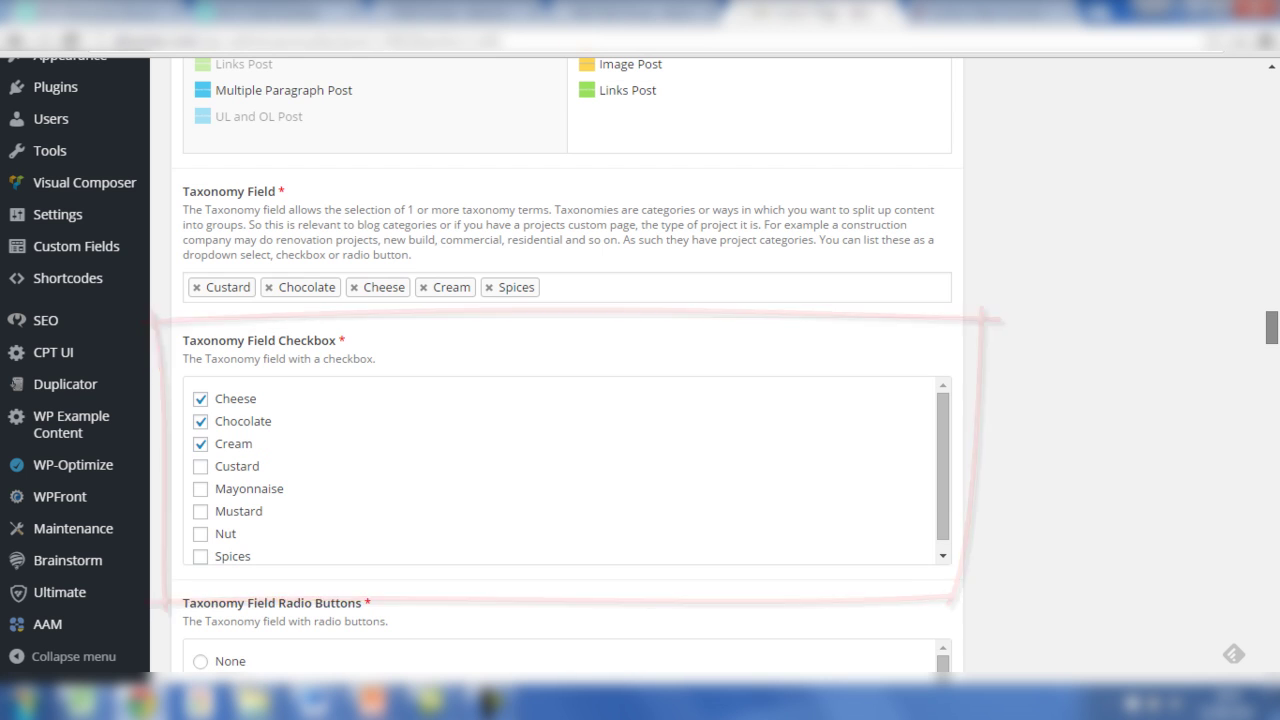
{"action": "scroll", "coordinate": [567, 400], "scroll_direction": "down", "scroll_amount": 2}
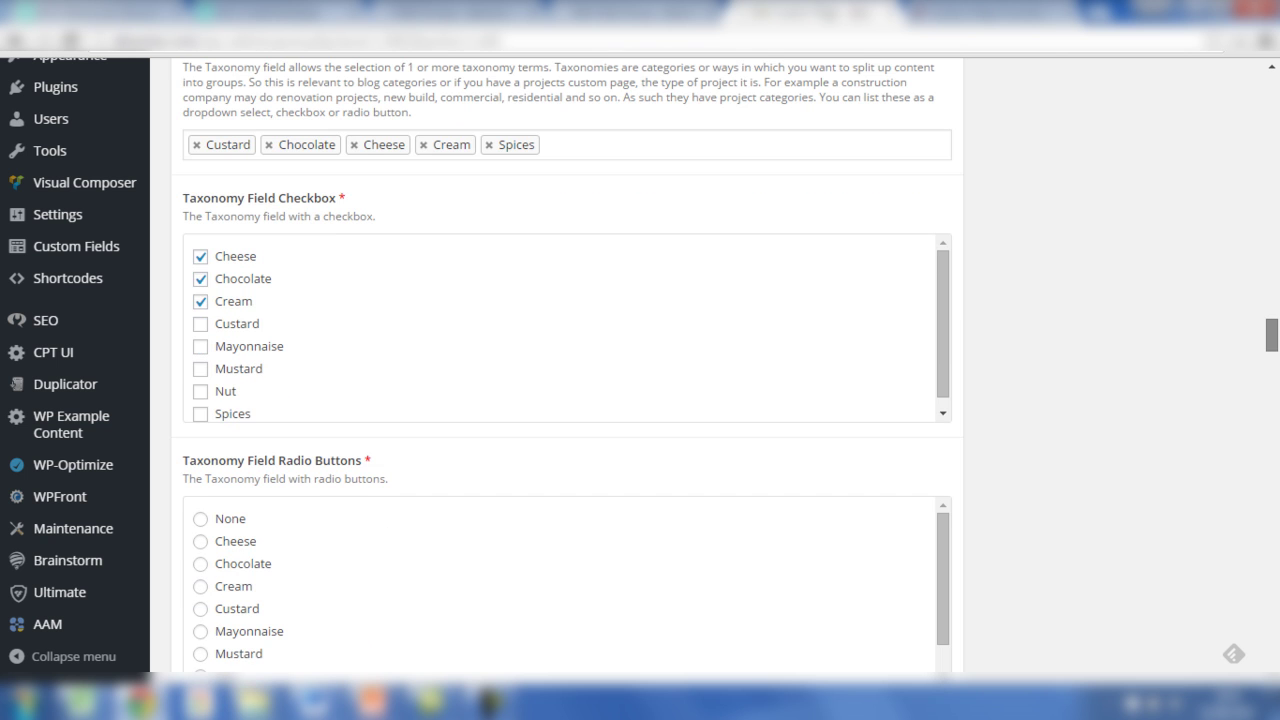
{"action": "scroll", "coordinate": [567, 400], "scroll_direction": "down", "scroll_amount": 3}
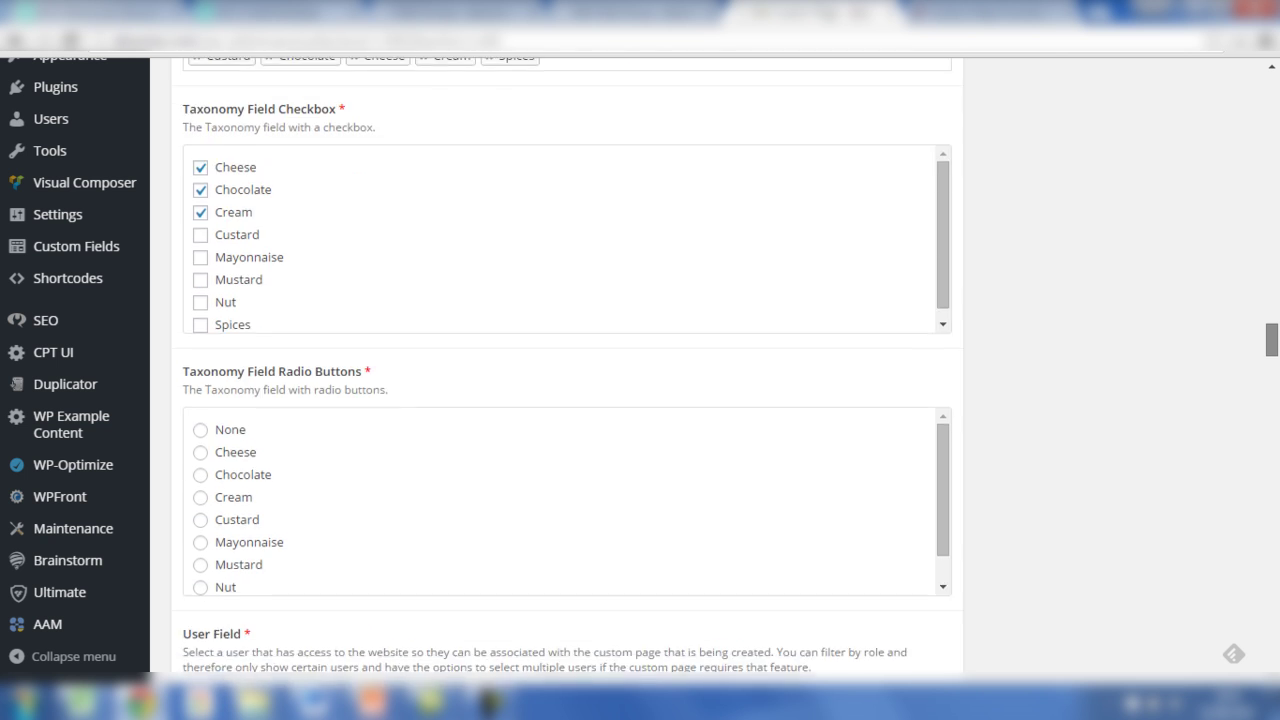
{"action": "scroll", "coordinate": [567, 400], "scroll_direction": "up", "scroll_amount": 3}
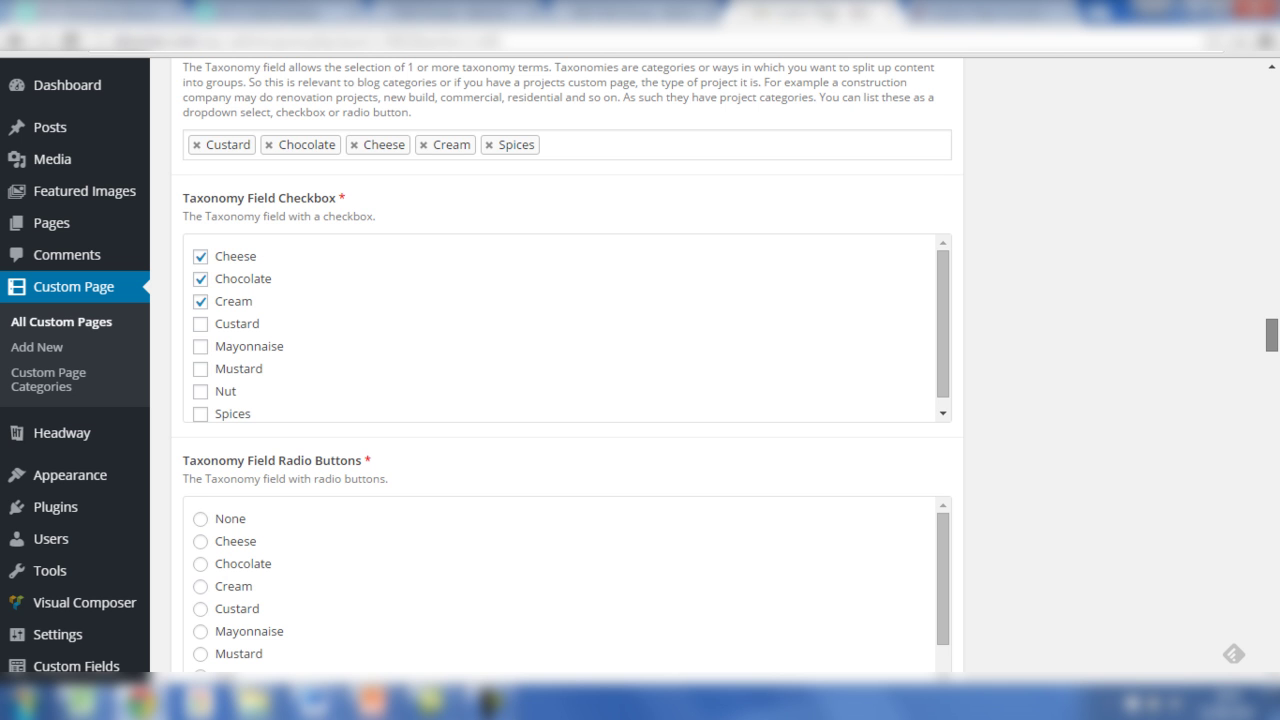
{"action": "scroll", "coordinate": [567, 400], "scroll_direction": "down", "scroll_amount": 1}
{"action": "scroll", "coordinate": [567, 400], "scroll_direction": "down", "scroll_amount": 3}
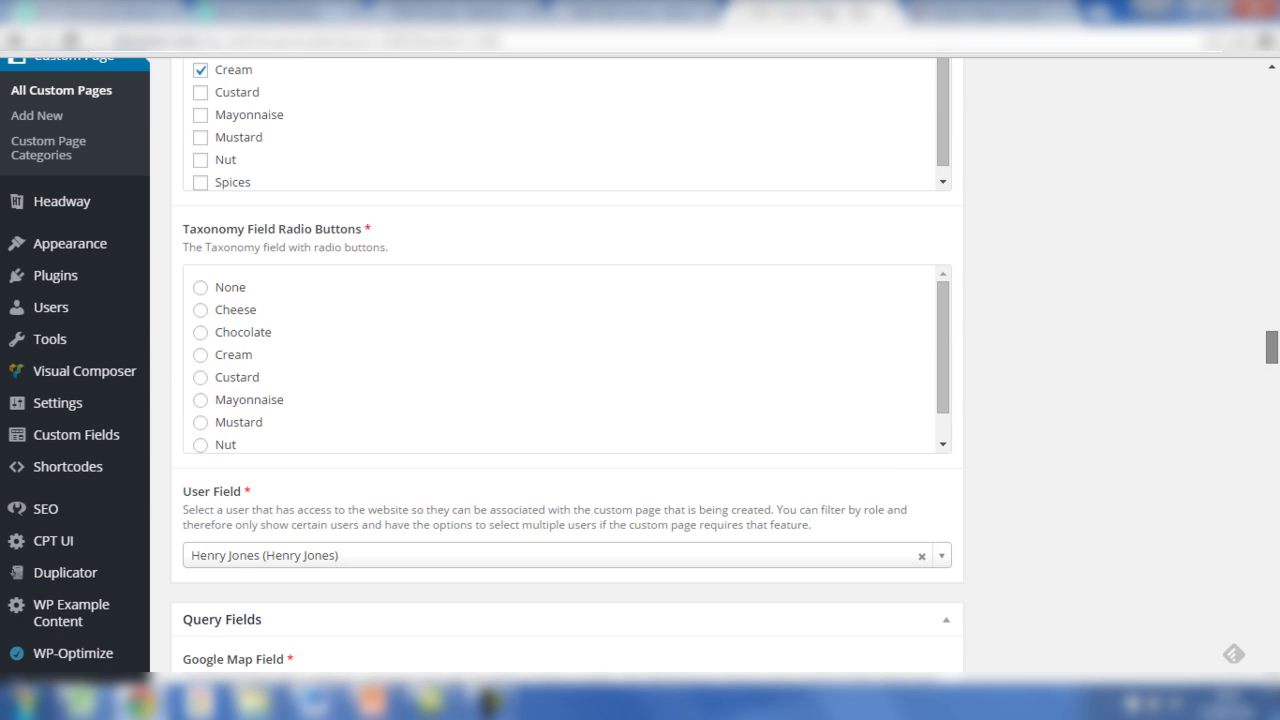
{"action": "scroll", "coordinate": [935, 280], "scroll_direction": "down", "scroll_amount": 1}
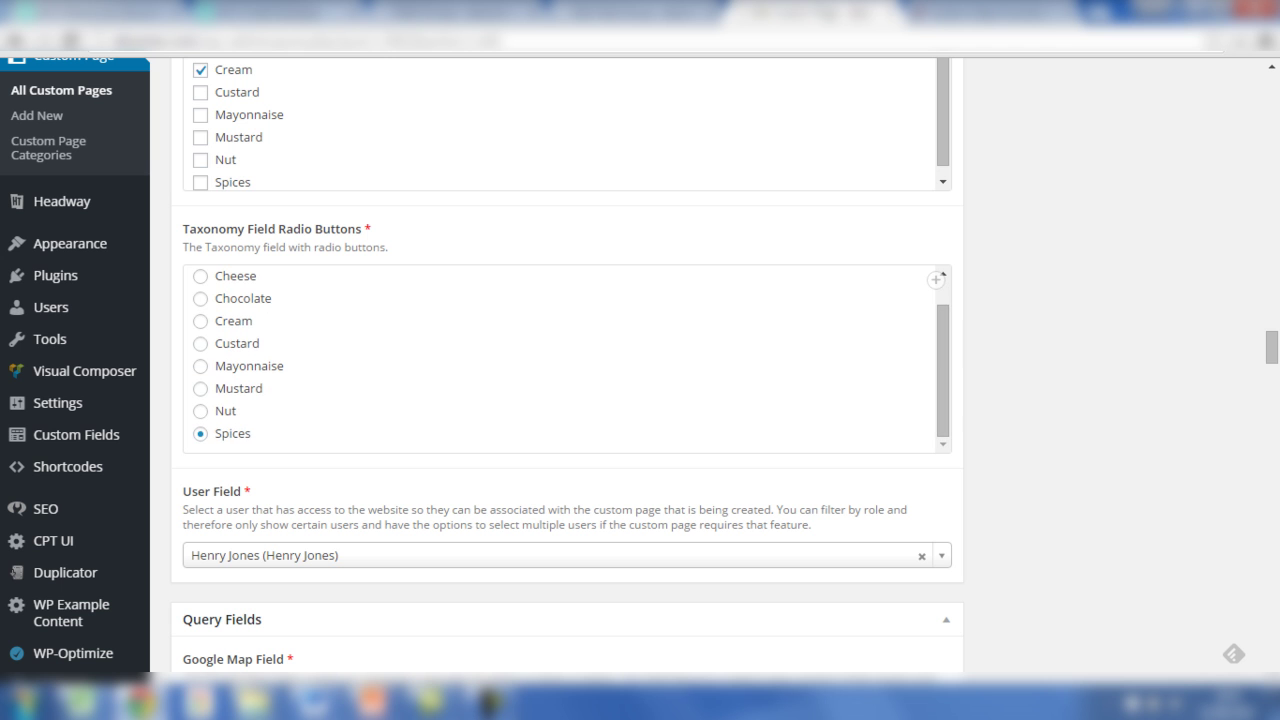
{"action": "scroll", "coordinate": [567, 400], "scroll_direction": "down", "scroll_amount": 2}
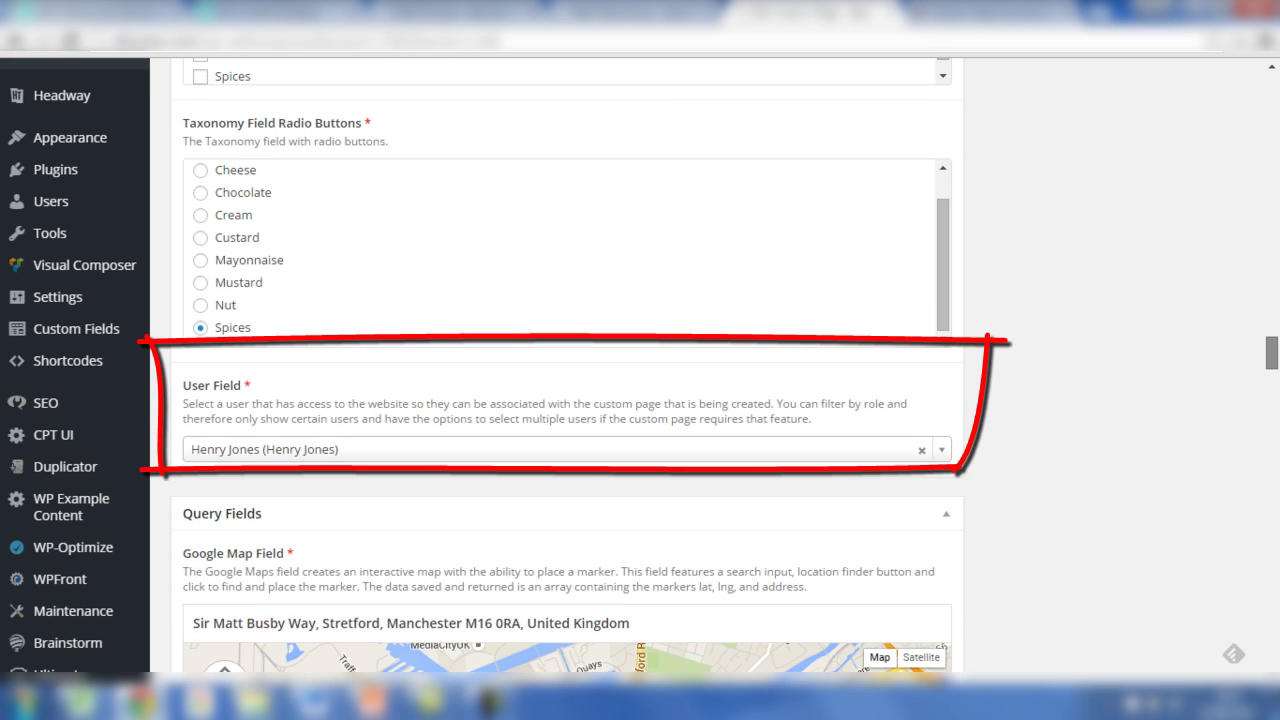
{"action": "scroll", "coordinate": [567, 400], "scroll_direction": "down", "scroll_amount": 1}
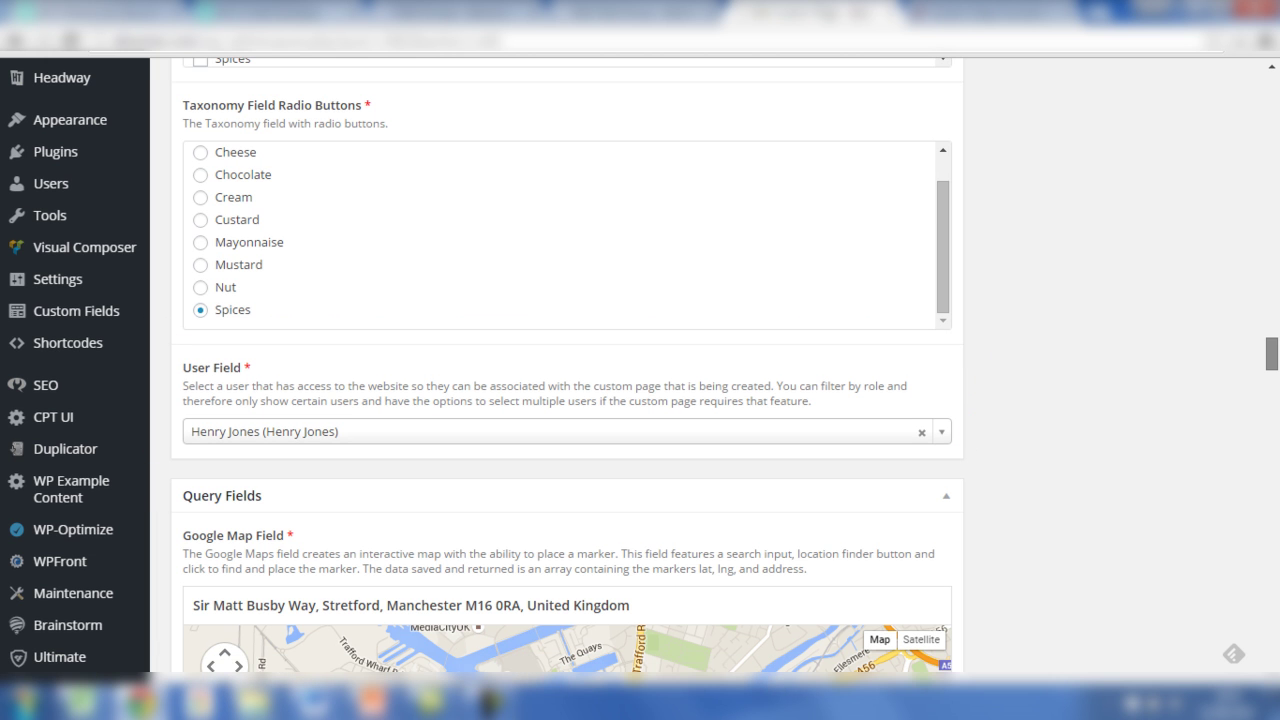
{"action": "scroll", "coordinate": [567, 400], "scroll_direction": "down", "scroll_amount": 1}
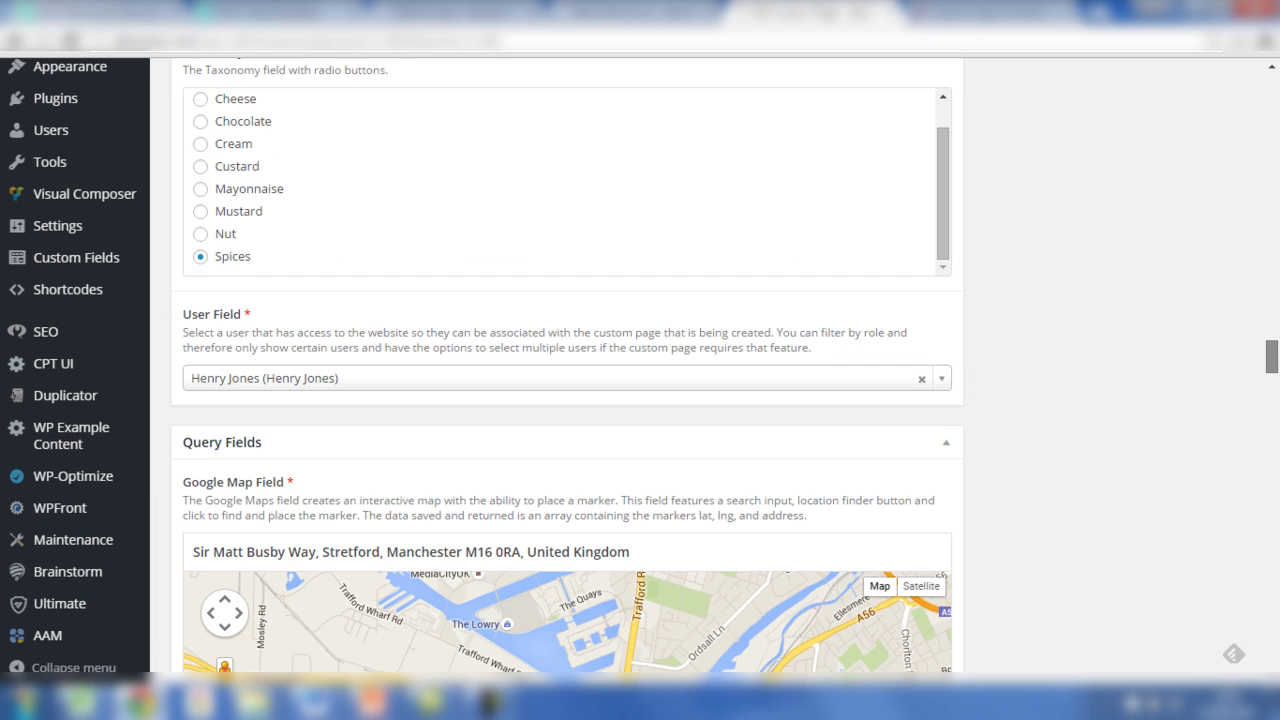
{"action": "scroll", "coordinate": [567, 400], "scroll_direction": "down", "scroll_amount": 3}
{"action": "scroll", "coordinate": [568, 374], "scroll_direction": "down", "scroll_amount": 1}
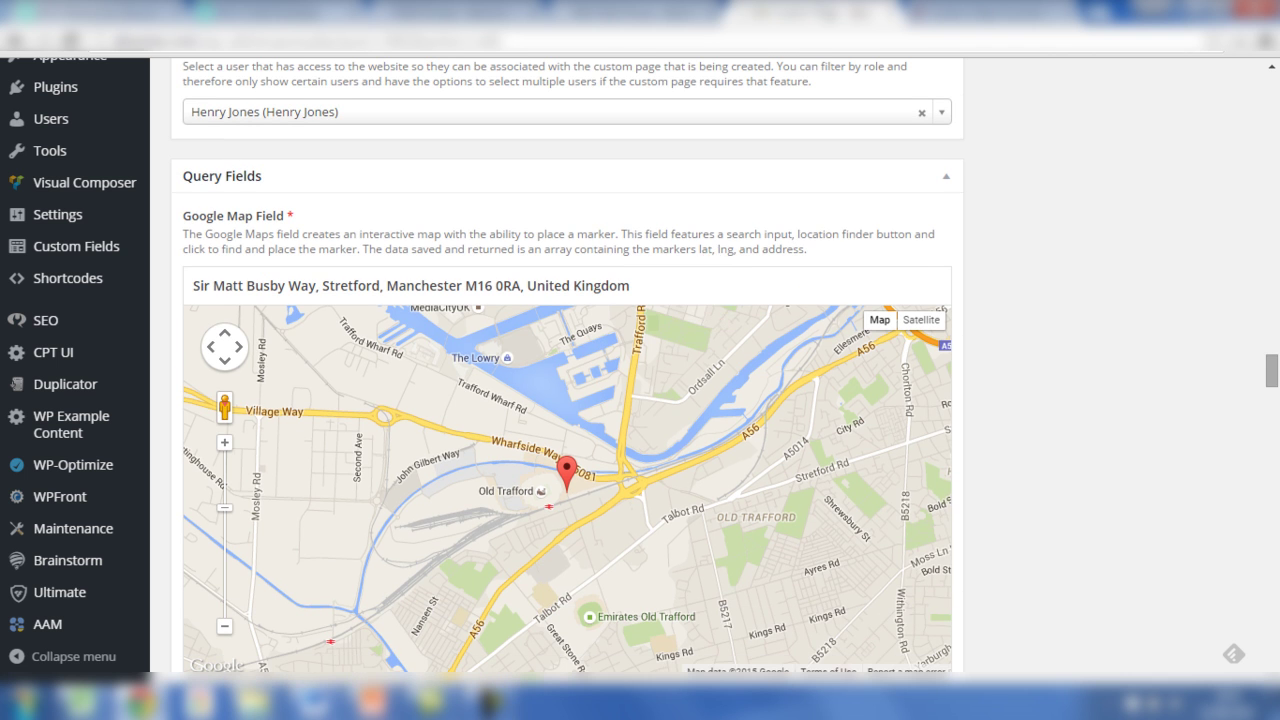
{"action": "scroll", "coordinate": [568, 374], "scroll_direction": "down", "scroll_amount": 5}
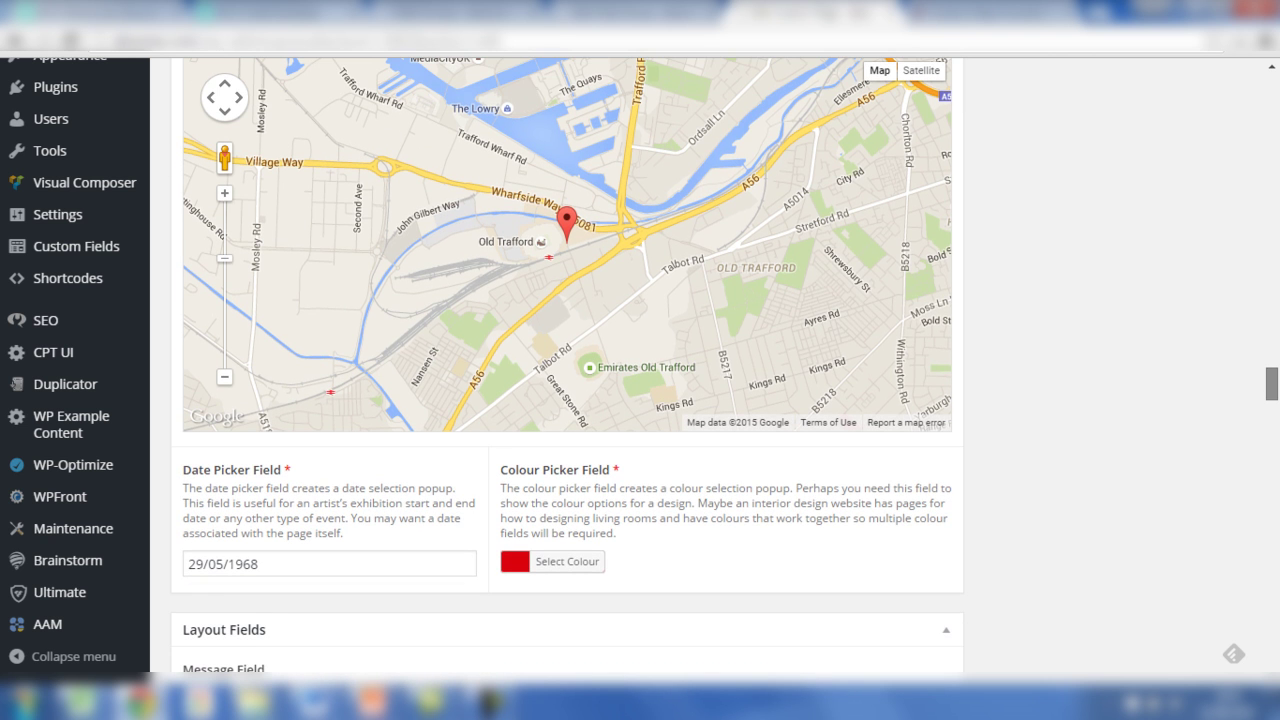
{"action": "scroll", "coordinate": [568, 374], "scroll_direction": "down", "scroll_amount": 1}
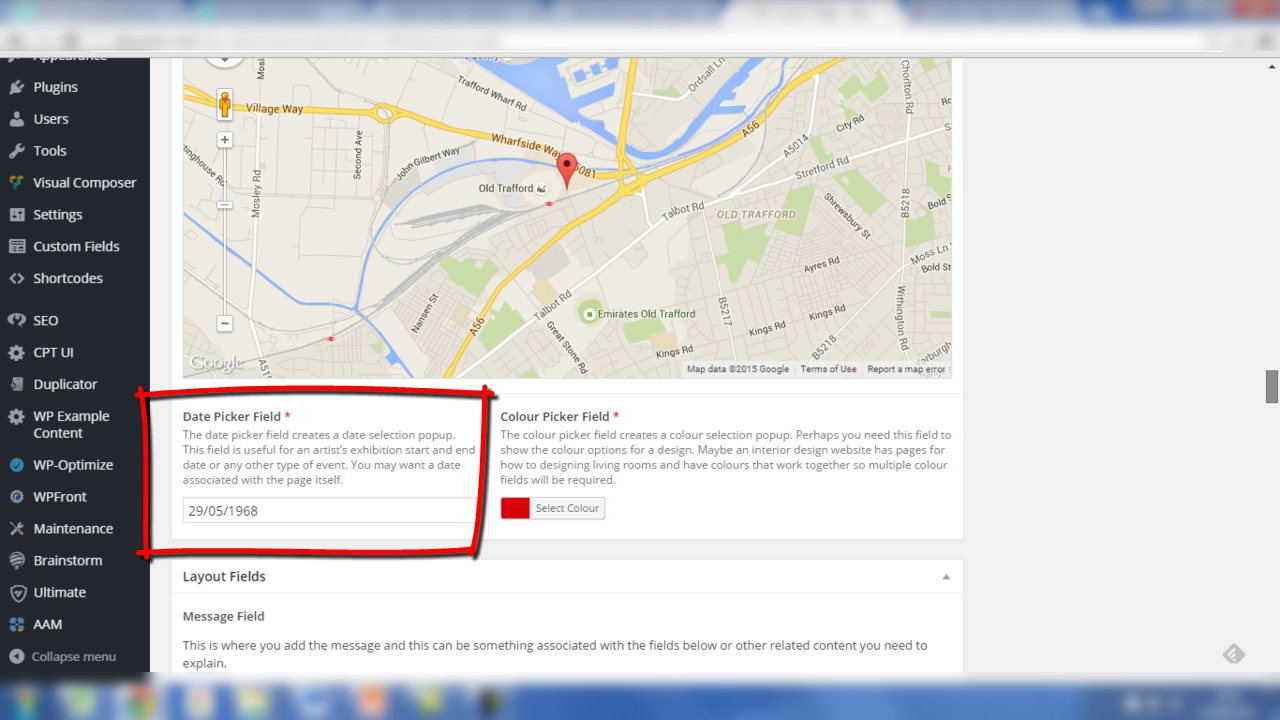
{"action": "scroll", "coordinate": [568, 374], "scroll_direction": "down", "scroll_amount": 2}
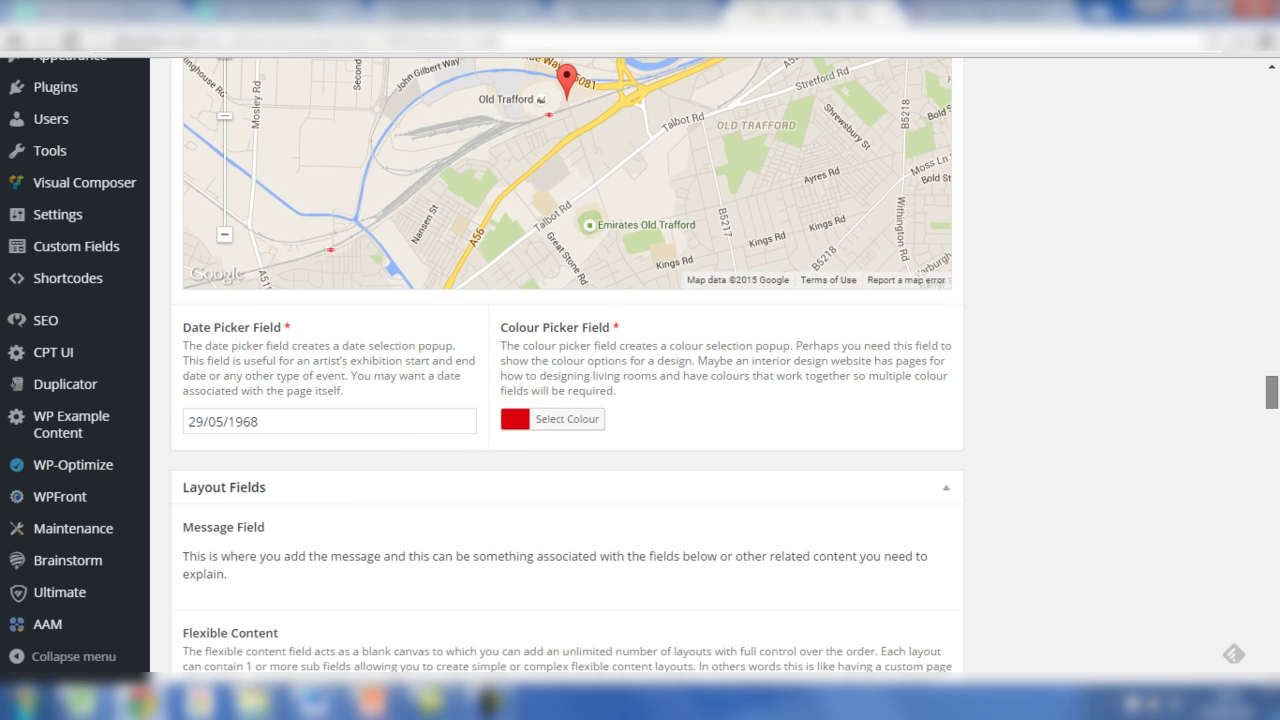
{"action": "left_click", "coordinate": [567, 419]}
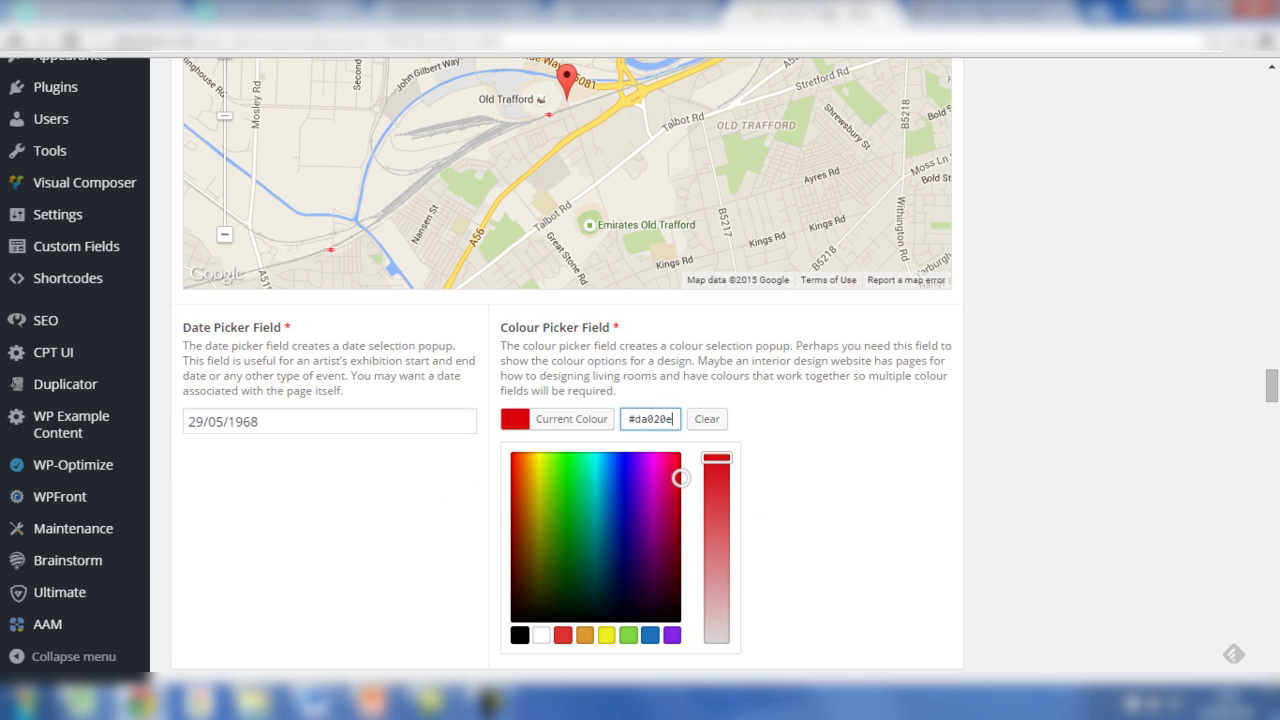
{"action": "key", "text": "Escape"}
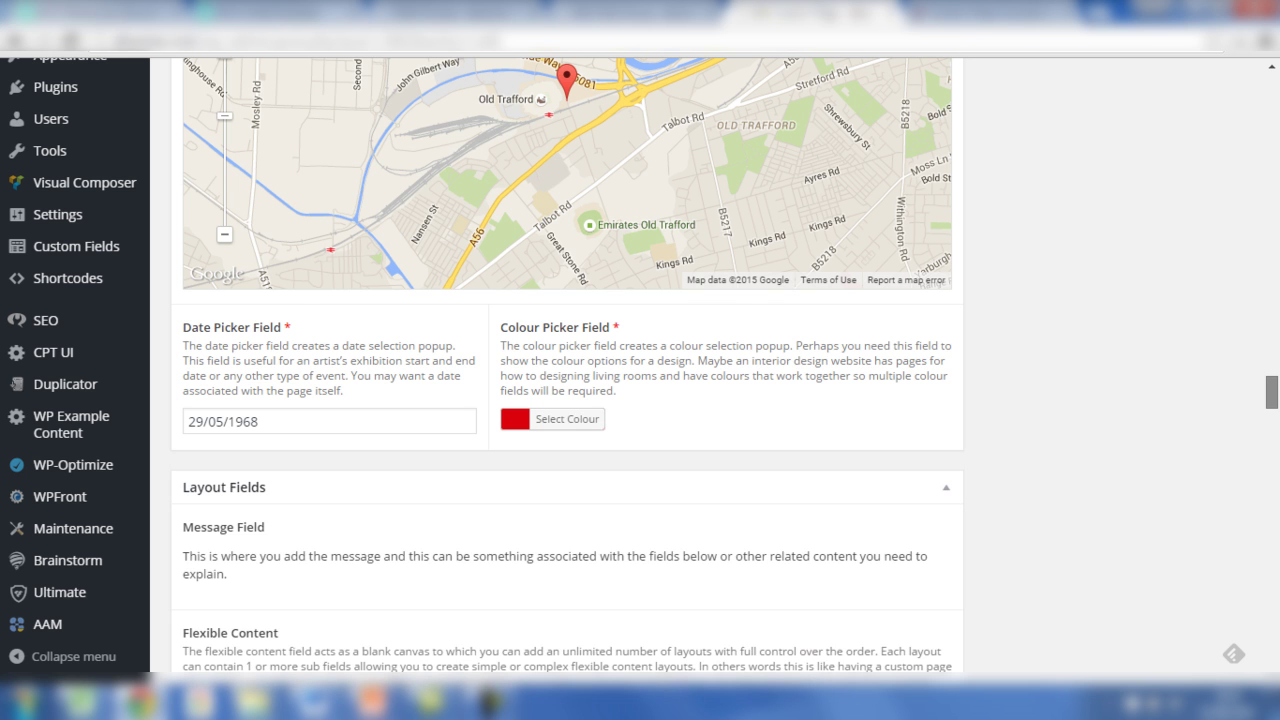
{"action": "scroll", "coordinate": [568, 374], "scroll_direction": "down", "scroll_amount": 5}
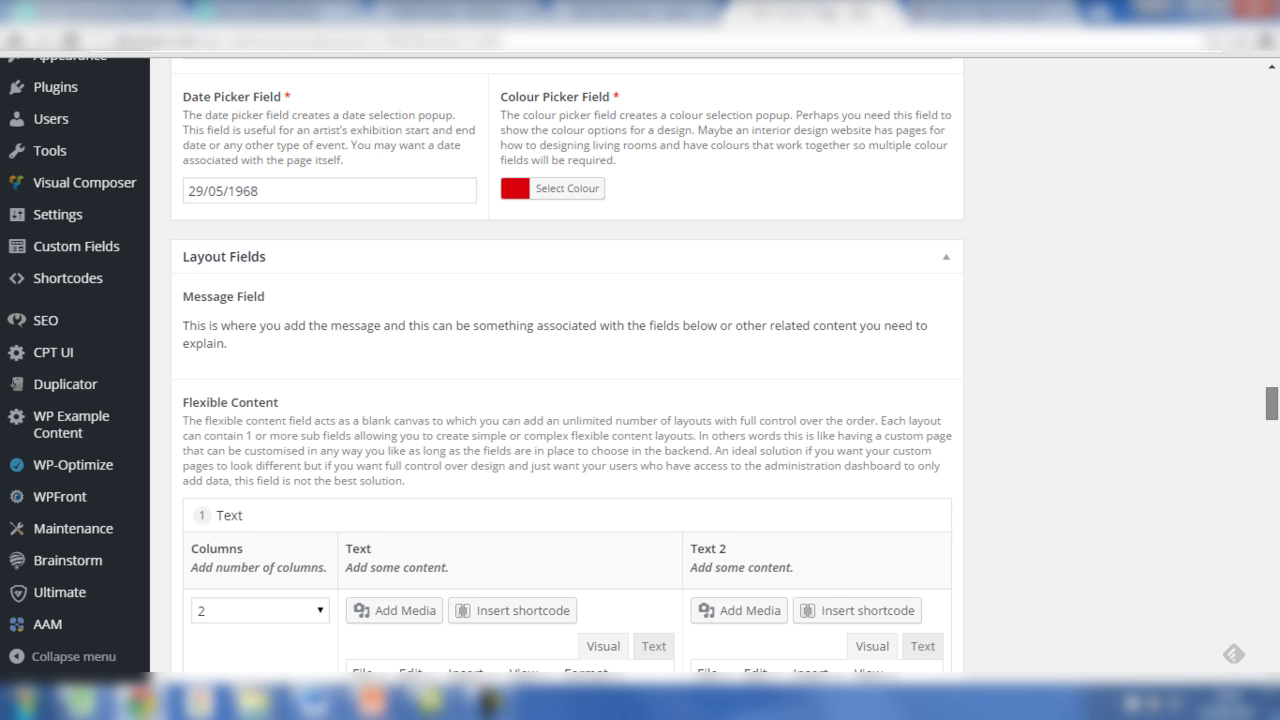
{"action": "scroll", "coordinate": [568, 370], "scroll_direction": "down", "scroll_amount": 2}
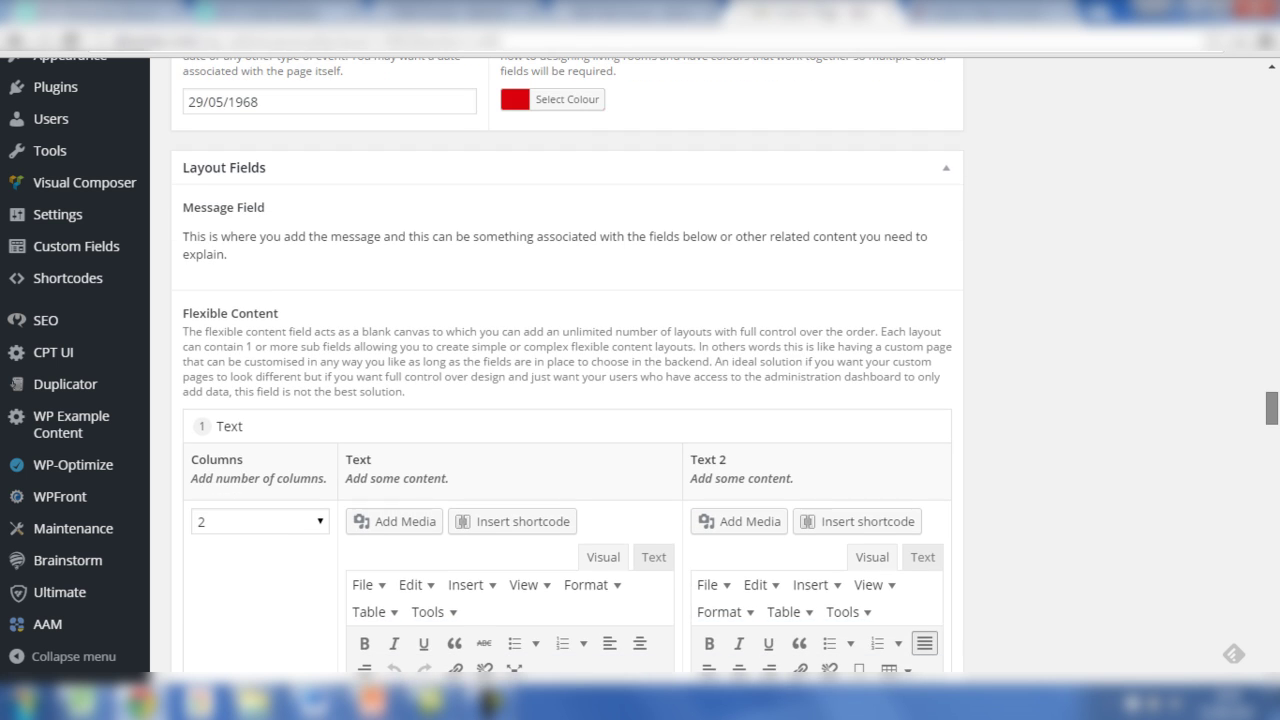
{"action": "scroll", "coordinate": [568, 400], "scroll_direction": "down", "scroll_amount": 3}
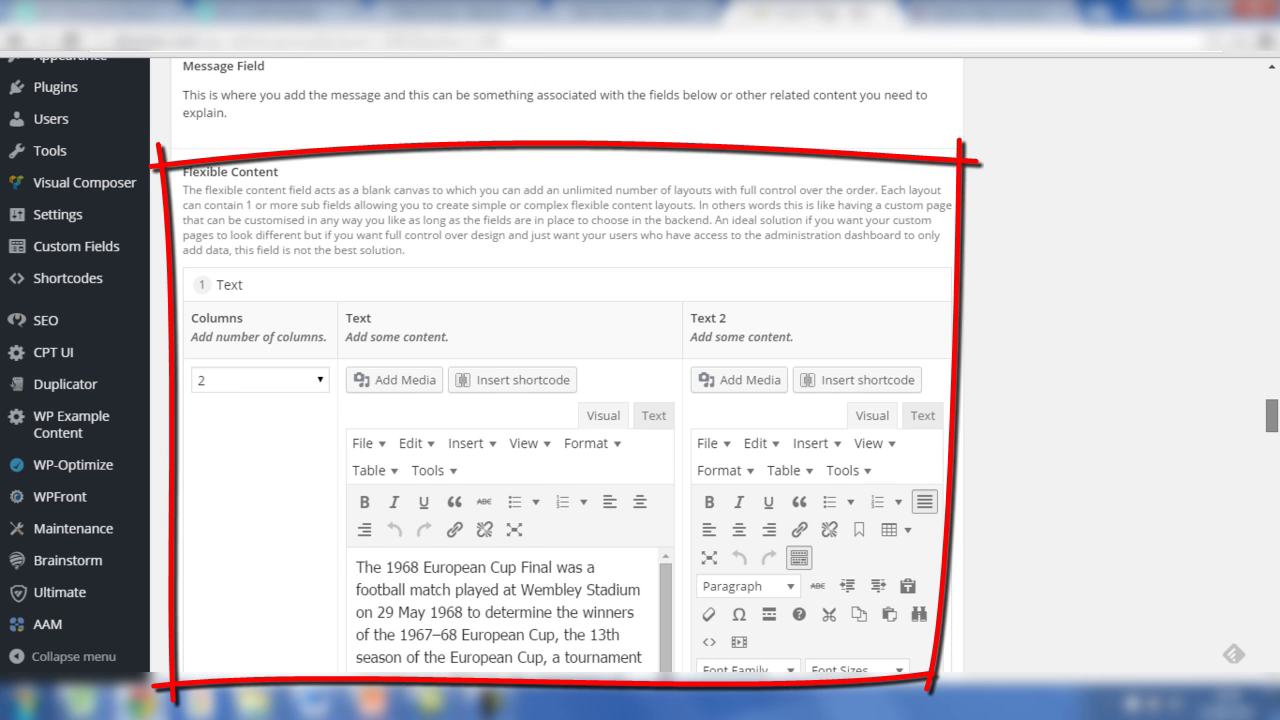
{"action": "scroll", "coordinate": [568, 380], "scroll_direction": "down", "scroll_amount": 8}
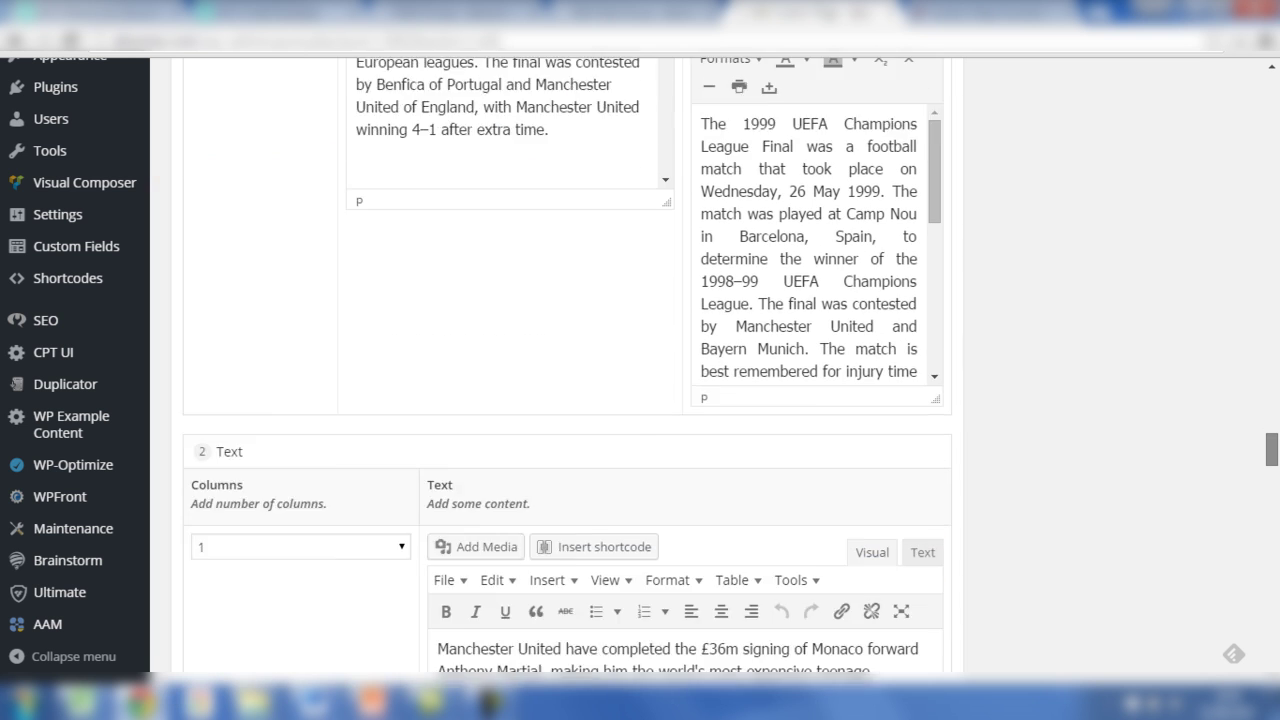
{"action": "scroll", "coordinate": [568, 380], "scroll_direction": "down", "scroll_amount": 3}
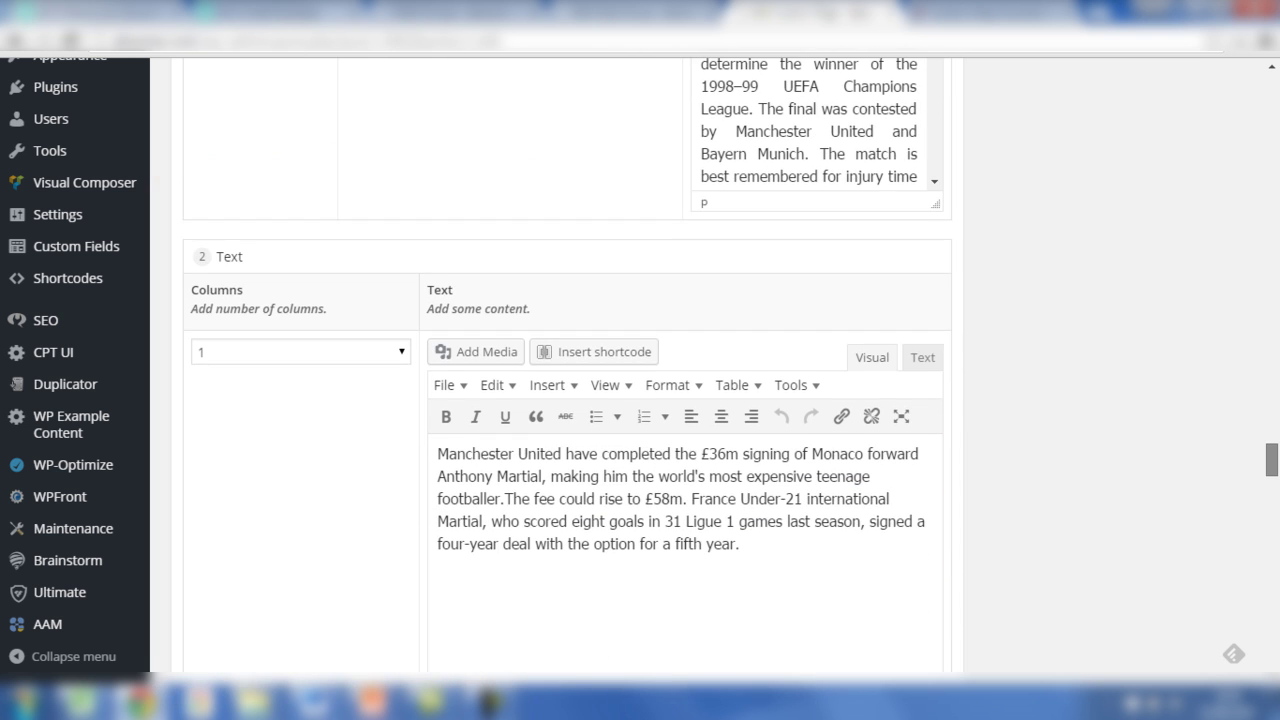
{"action": "scroll", "coordinate": [568, 380], "scroll_direction": "down", "scroll_amount": 5}
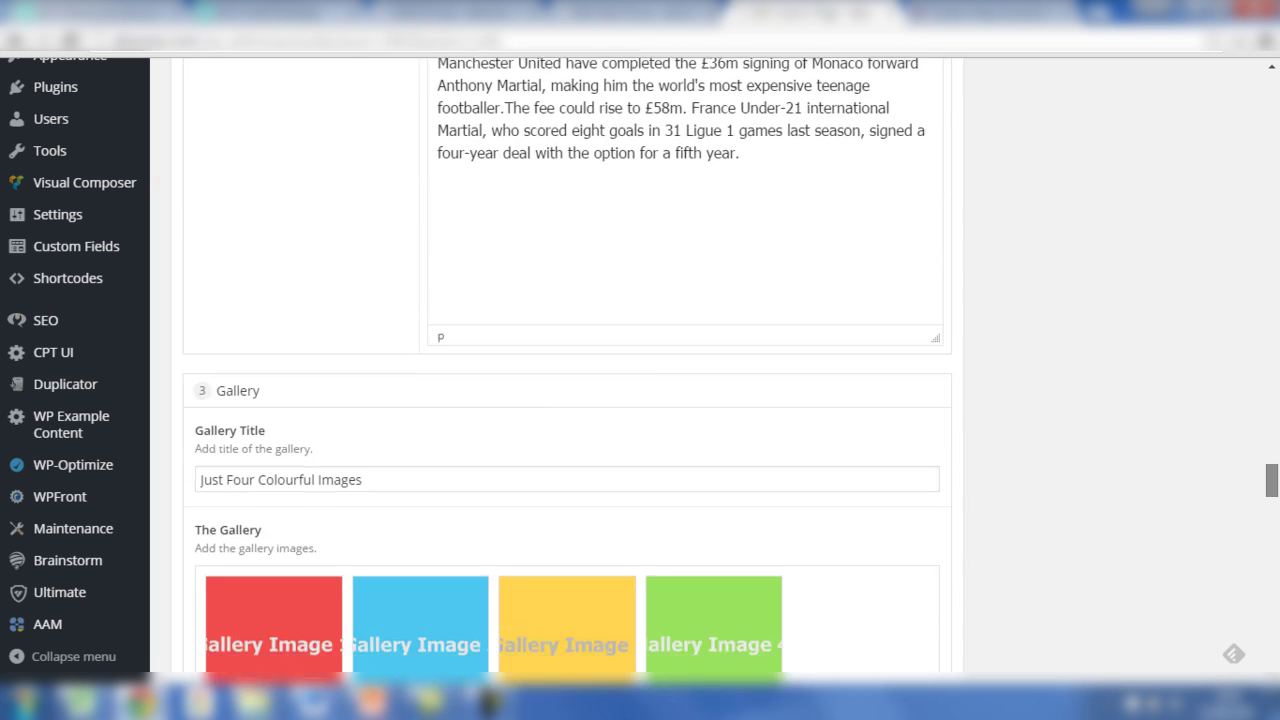
{"action": "scroll", "coordinate": [568, 380], "scroll_direction": "down", "scroll_amount": 2}
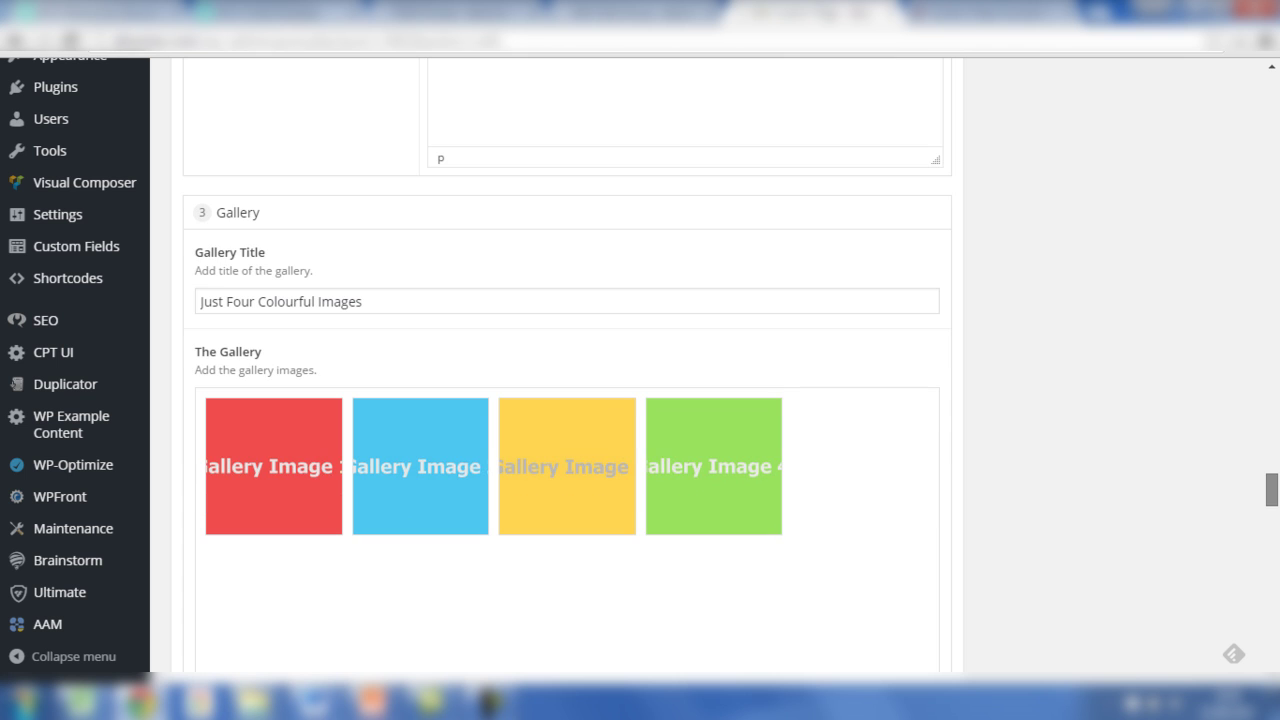
{"action": "scroll", "coordinate": [568, 380], "scroll_direction": "down", "scroll_amount": 1}
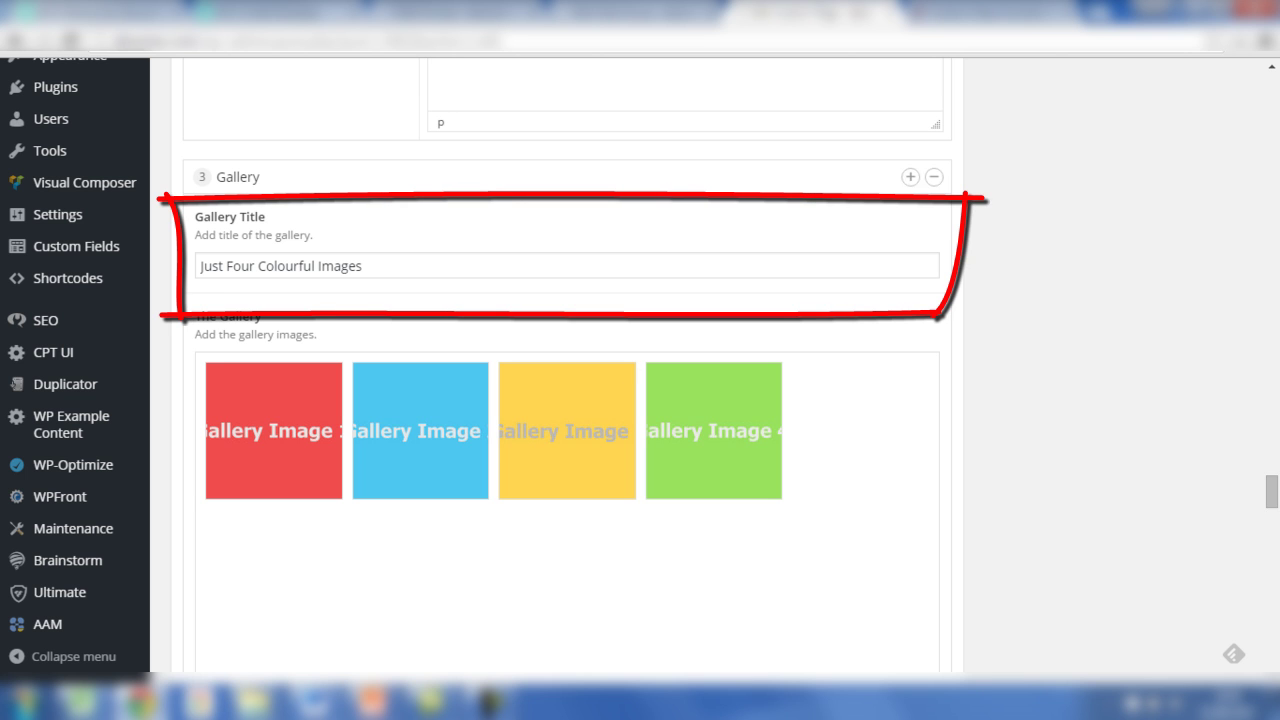
{"action": "mouse_move", "coordinate": [300, 400]}
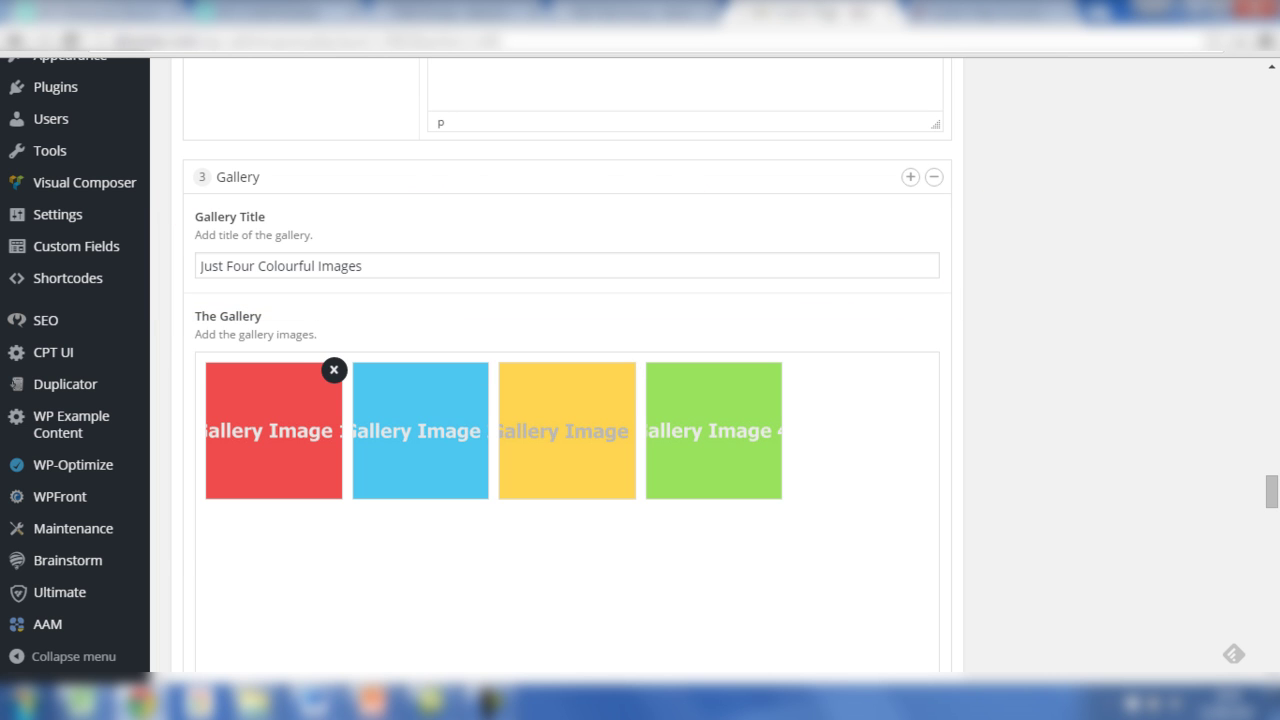
{"action": "scroll", "coordinate": [567, 400], "scroll_direction": "down", "scroll_amount": 2}
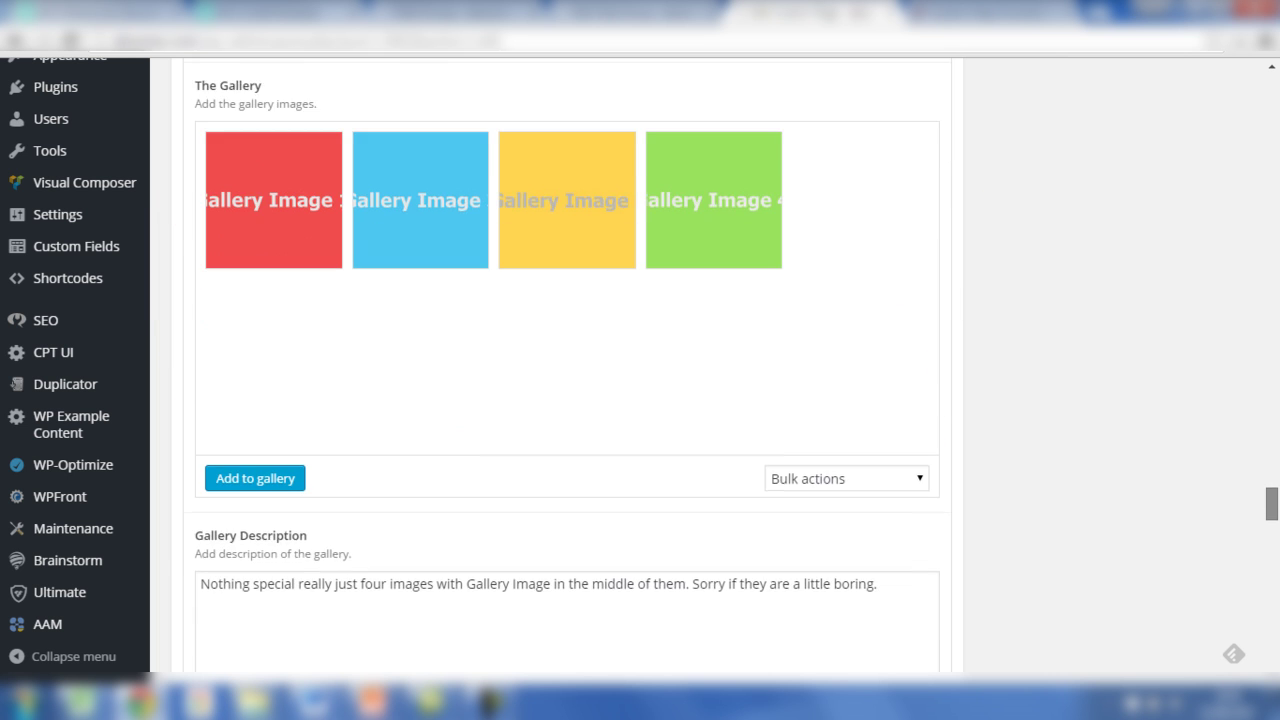
{"action": "scroll", "coordinate": [567, 400], "scroll_direction": "down", "scroll_amount": 2}
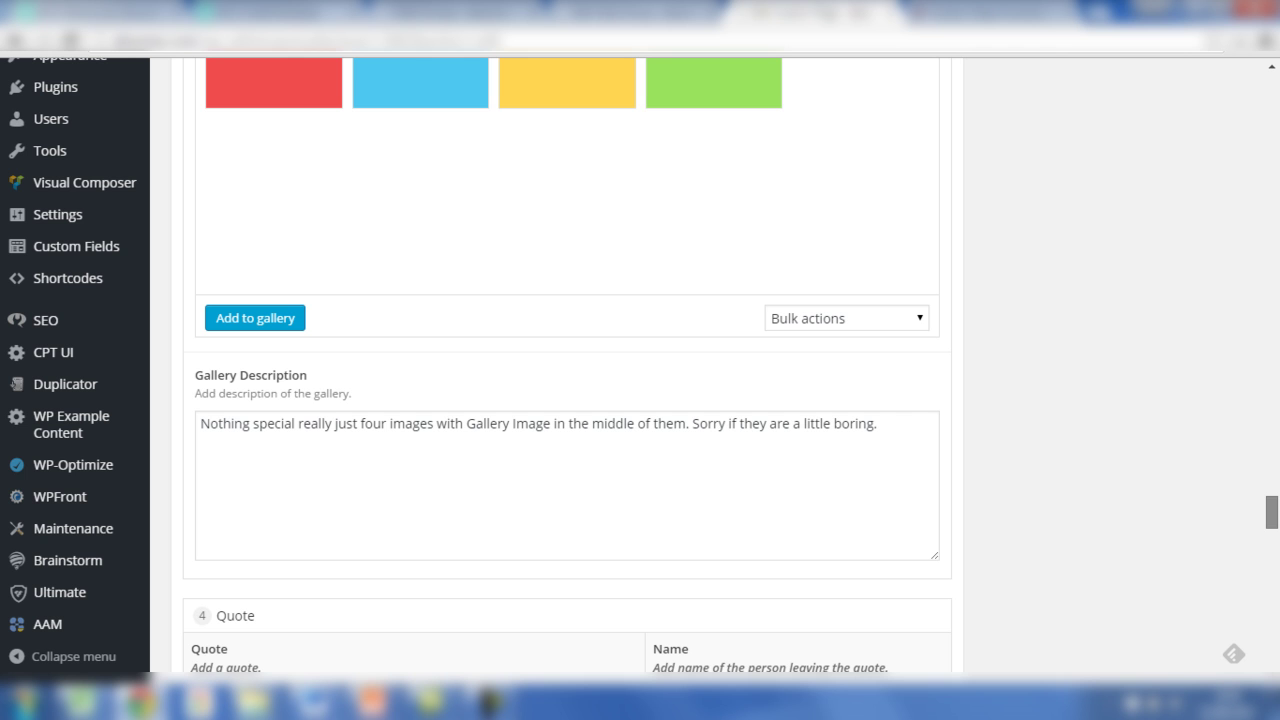
{"action": "scroll", "coordinate": [567, 400], "scroll_direction": "down", "scroll_amount": 1}
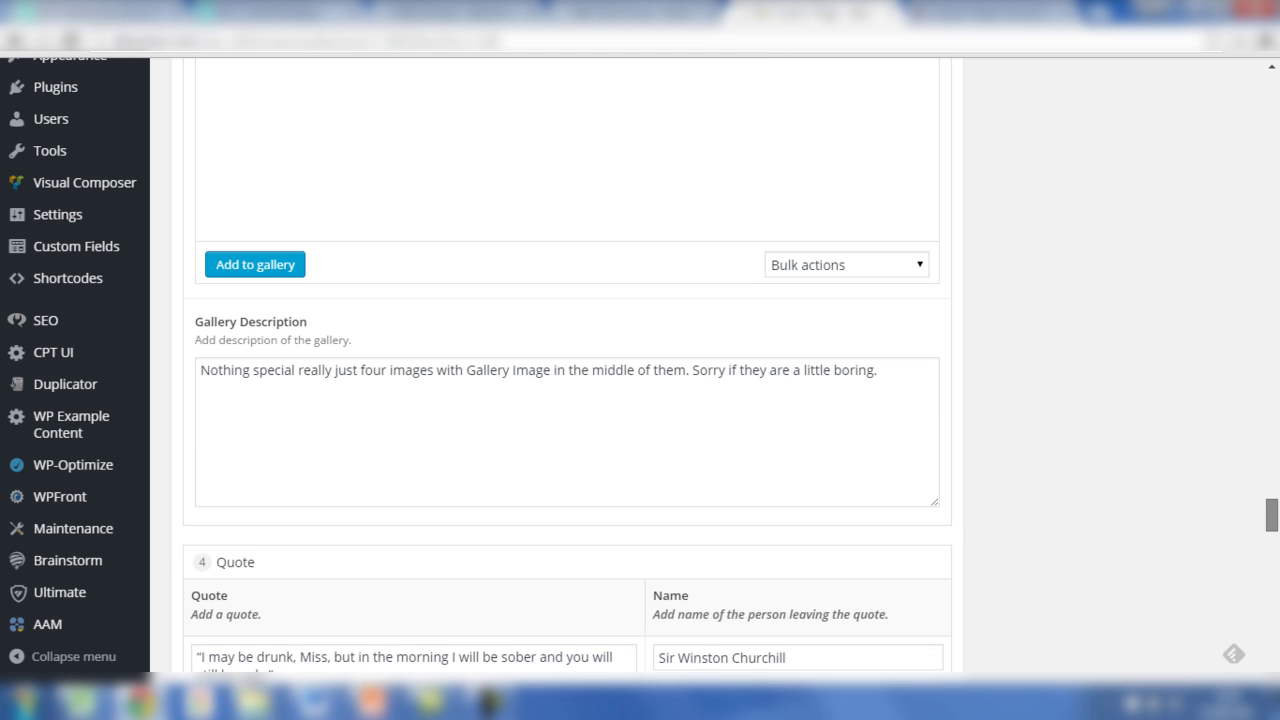
{"action": "scroll", "coordinate": [567, 400], "scroll_direction": "down", "scroll_amount": 1}
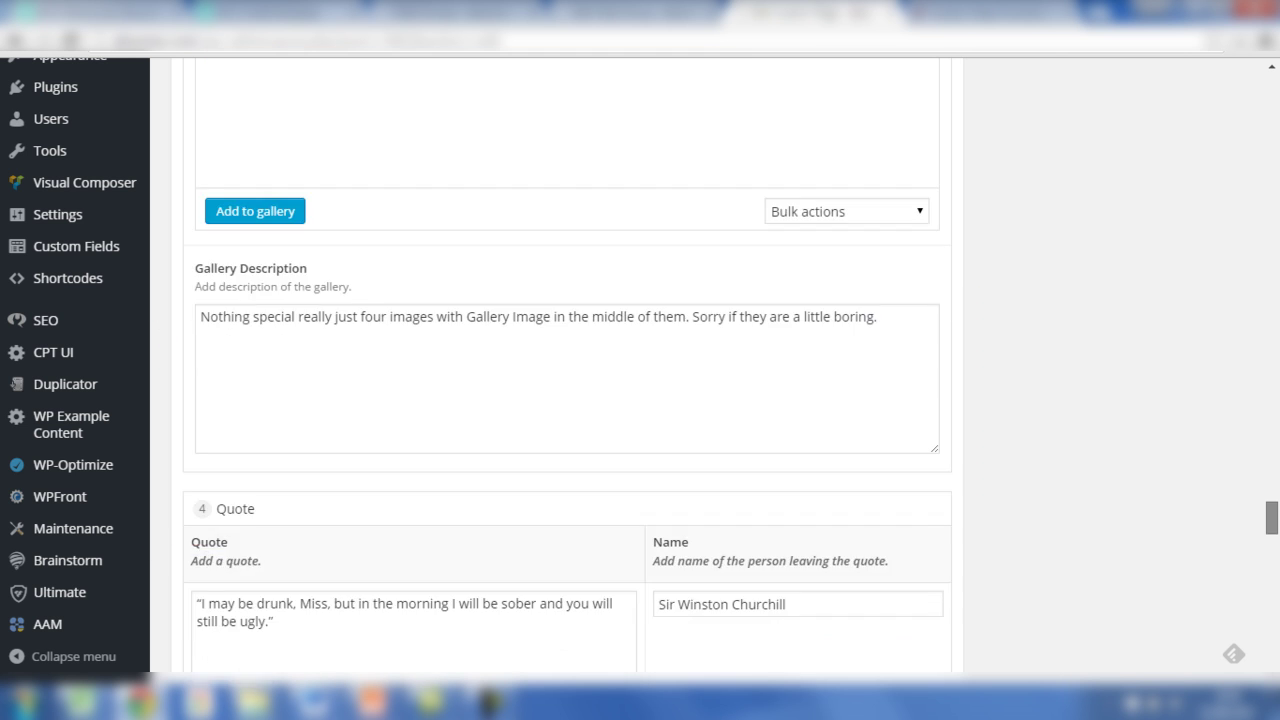
{"action": "scroll", "coordinate": [567, 400], "scroll_direction": "down", "scroll_amount": 3}
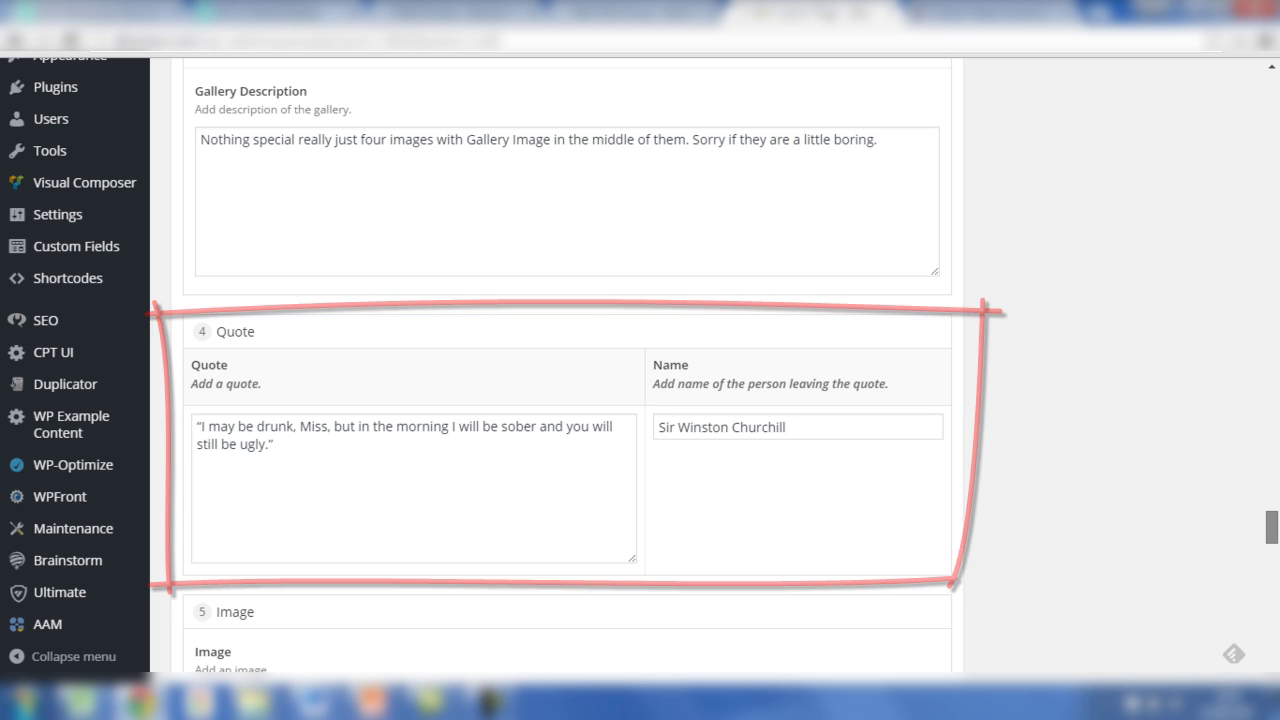
{"action": "scroll", "coordinate": [567, 400], "scroll_direction": "down", "scroll_amount": 1}
{"action": "scroll", "coordinate": [567, 400], "scroll_direction": "down", "scroll_amount": 4}
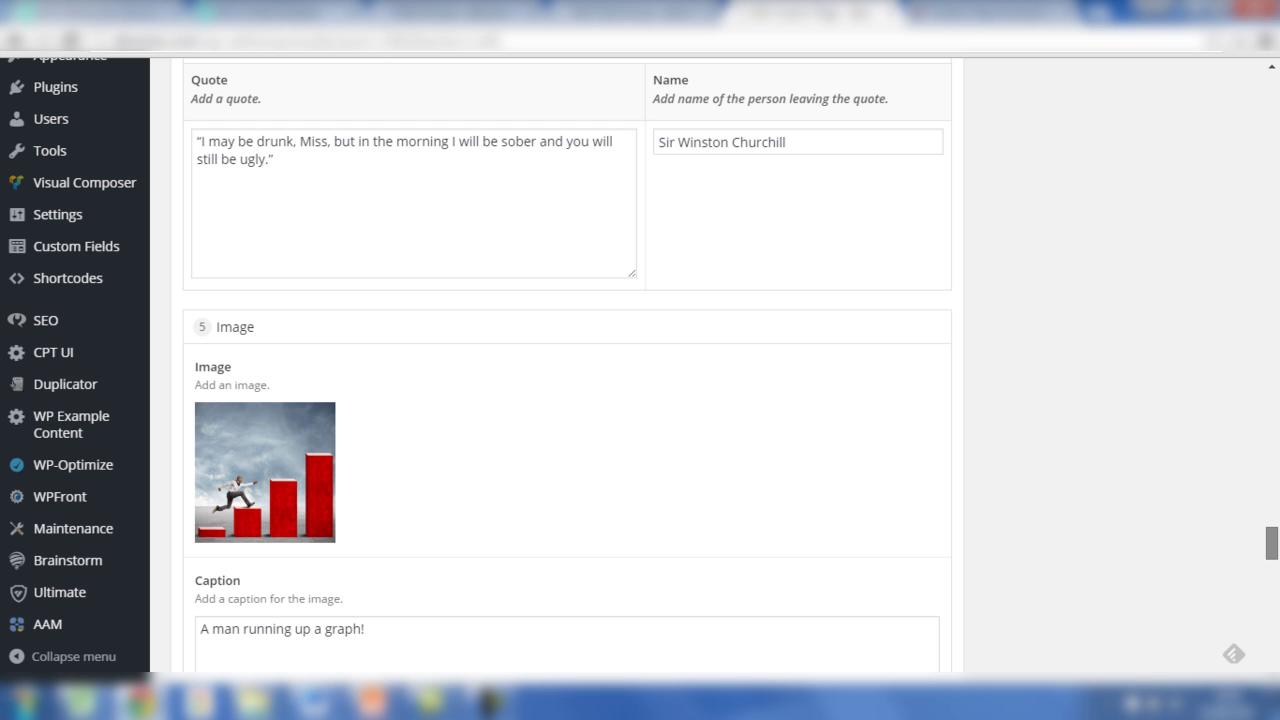
{"action": "scroll", "coordinate": [567, 400], "scroll_direction": "down", "scroll_amount": 4}
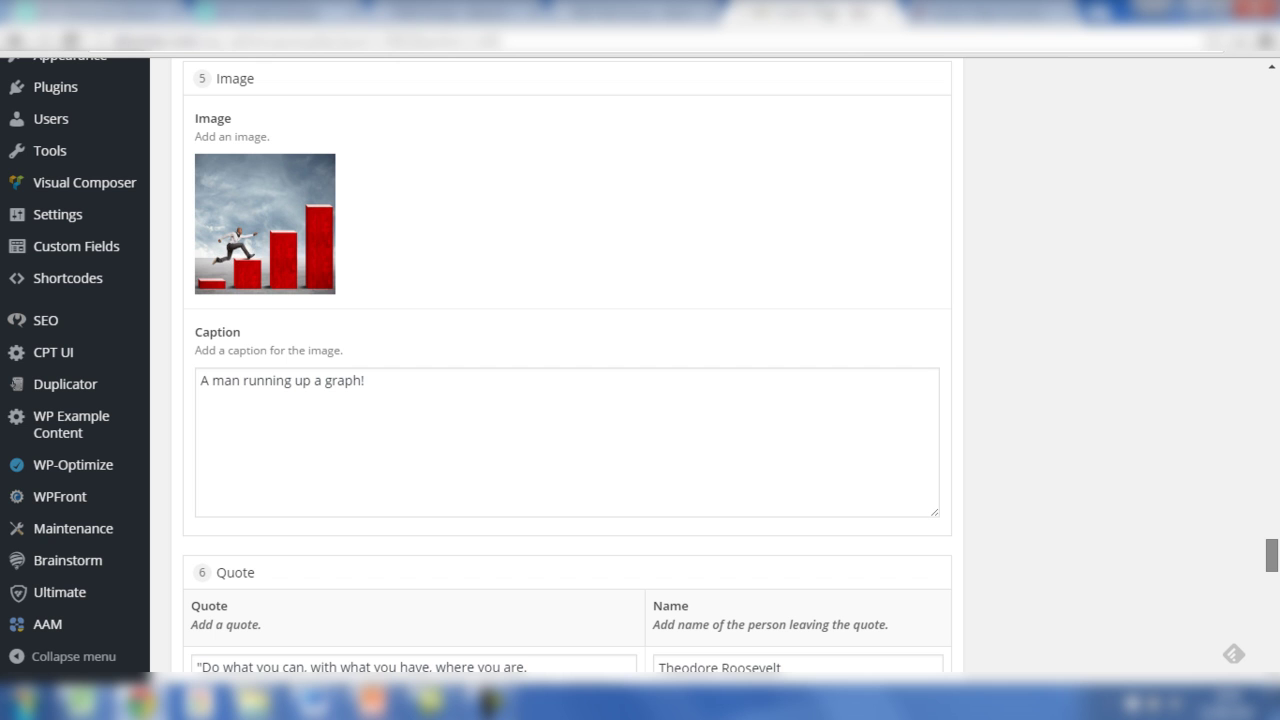
{"action": "scroll", "coordinate": [567, 400], "scroll_direction": "down", "scroll_amount": 3}
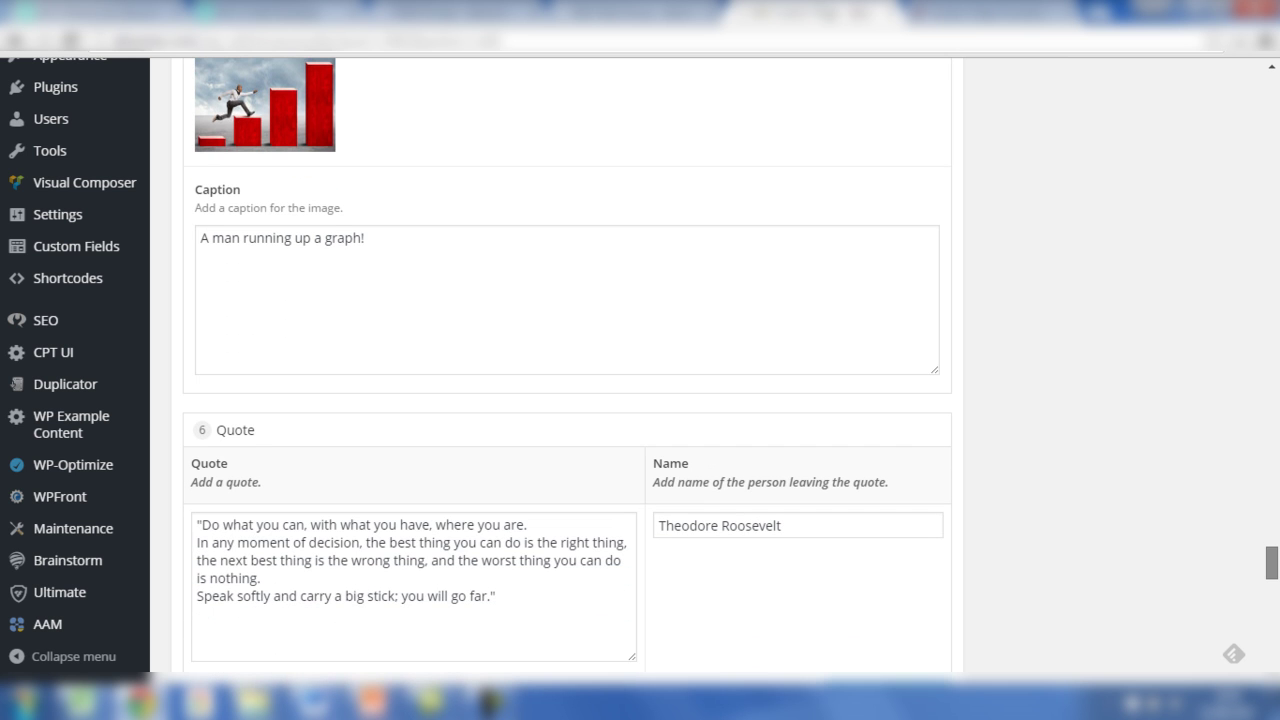
{"action": "scroll", "coordinate": [567, 400], "scroll_direction": "down", "scroll_amount": 2}
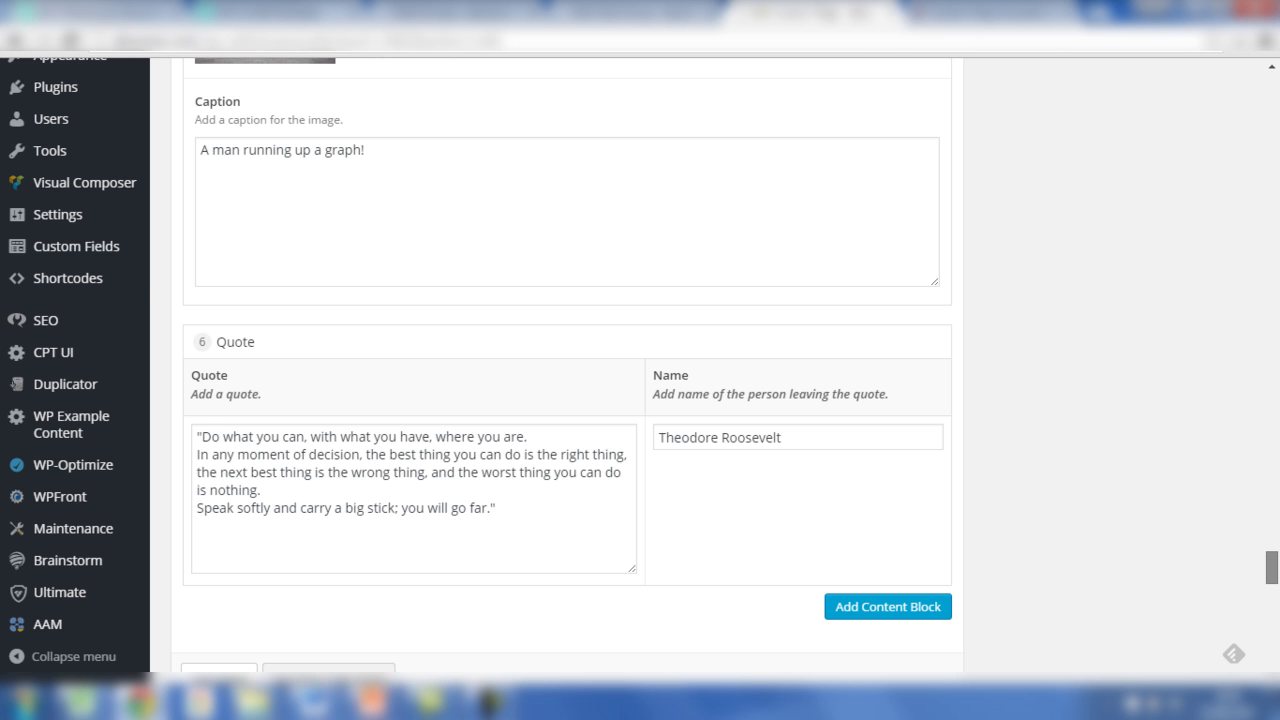
{"action": "scroll", "coordinate": [567, 400], "scroll_direction": "up", "scroll_amount": 7}
{"action": "scroll", "coordinate": [567, 400], "scroll_direction": "up", "scroll_amount": 11}
{"action": "scroll", "coordinate": [567, 400], "scroll_direction": "up", "scroll_amount": 13}
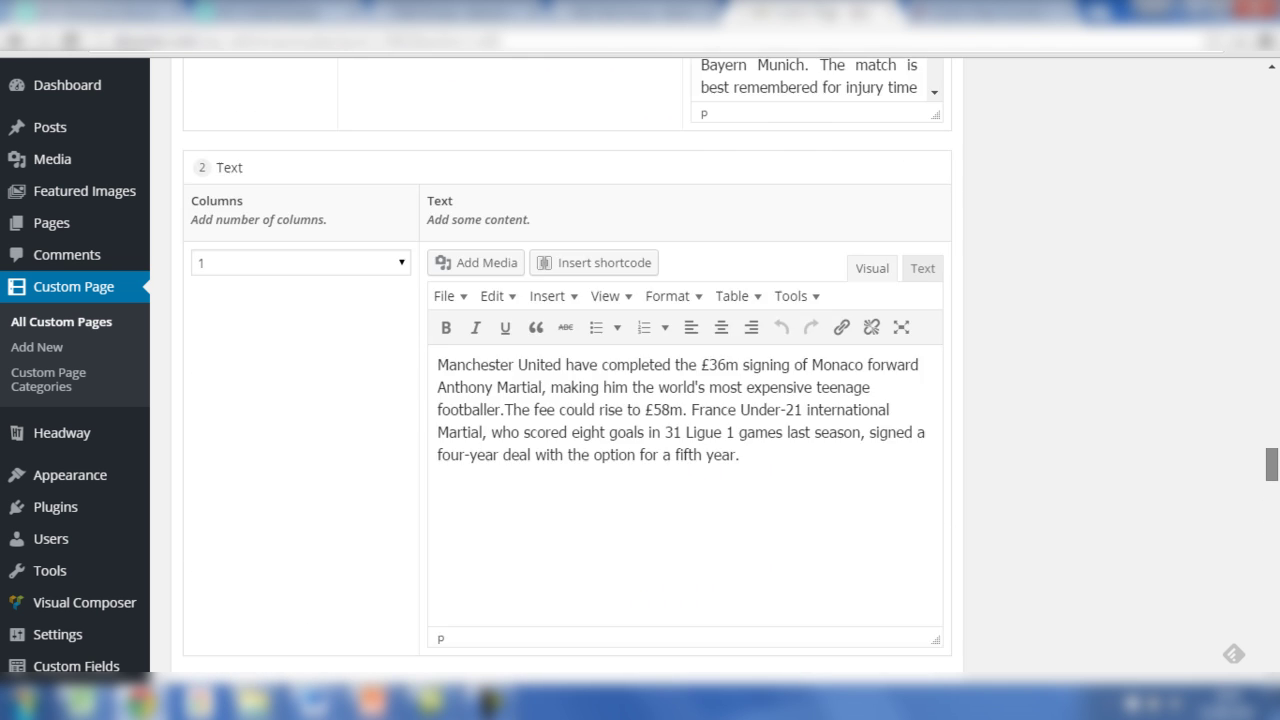
{"action": "scroll", "coordinate": [567, 400], "scroll_direction": "up", "scroll_amount": 12}
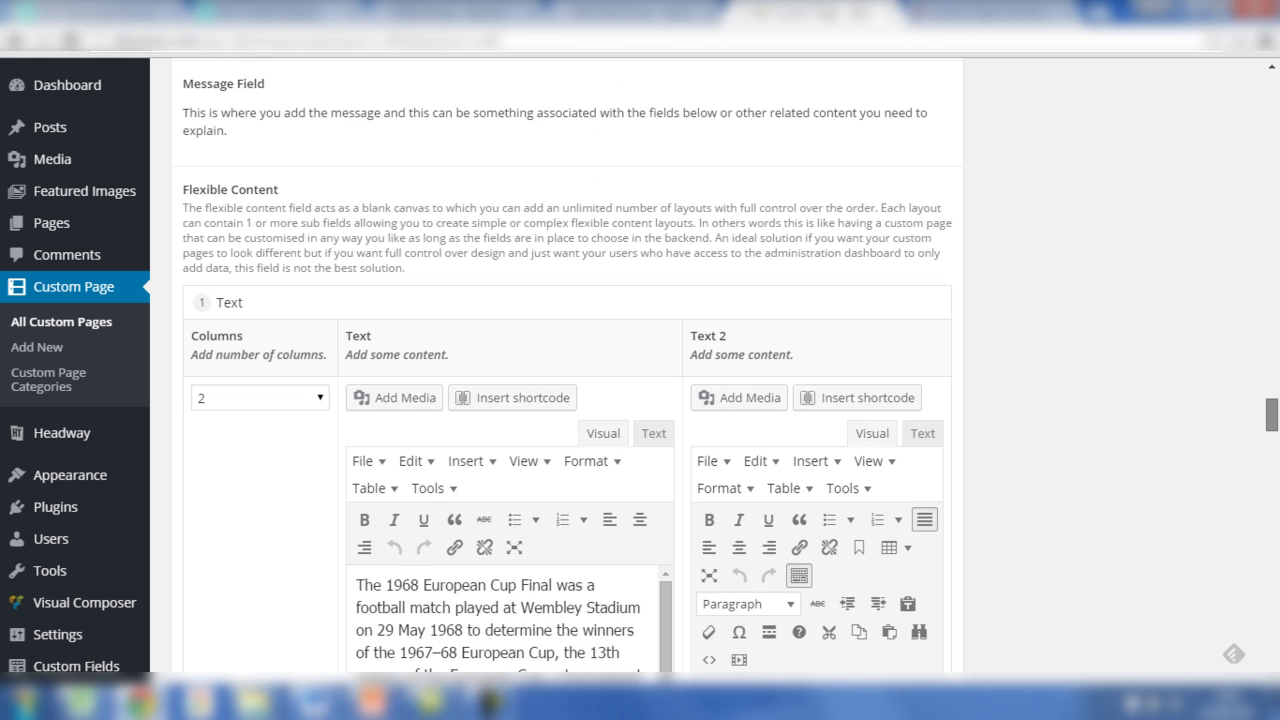
{"action": "scroll", "coordinate": [567, 400], "scroll_direction": "up", "scroll_amount": 2}
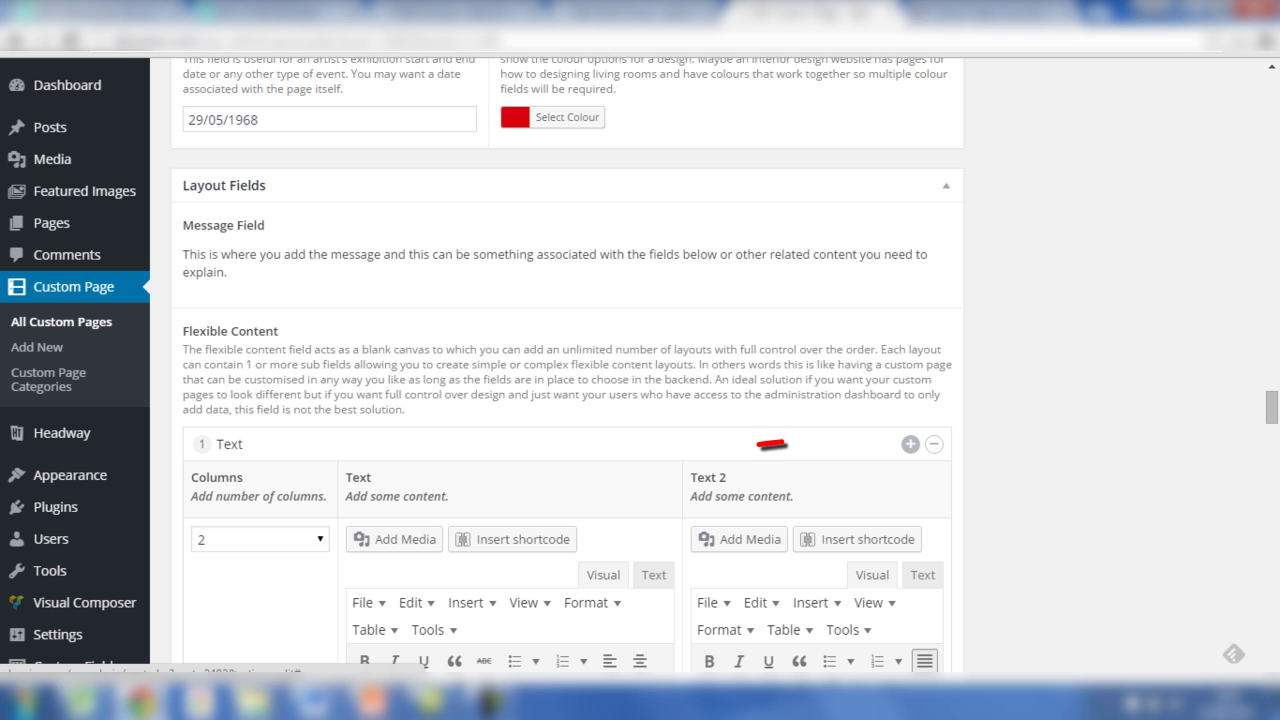
{"action": "left_click", "coordinate": [910, 444]}
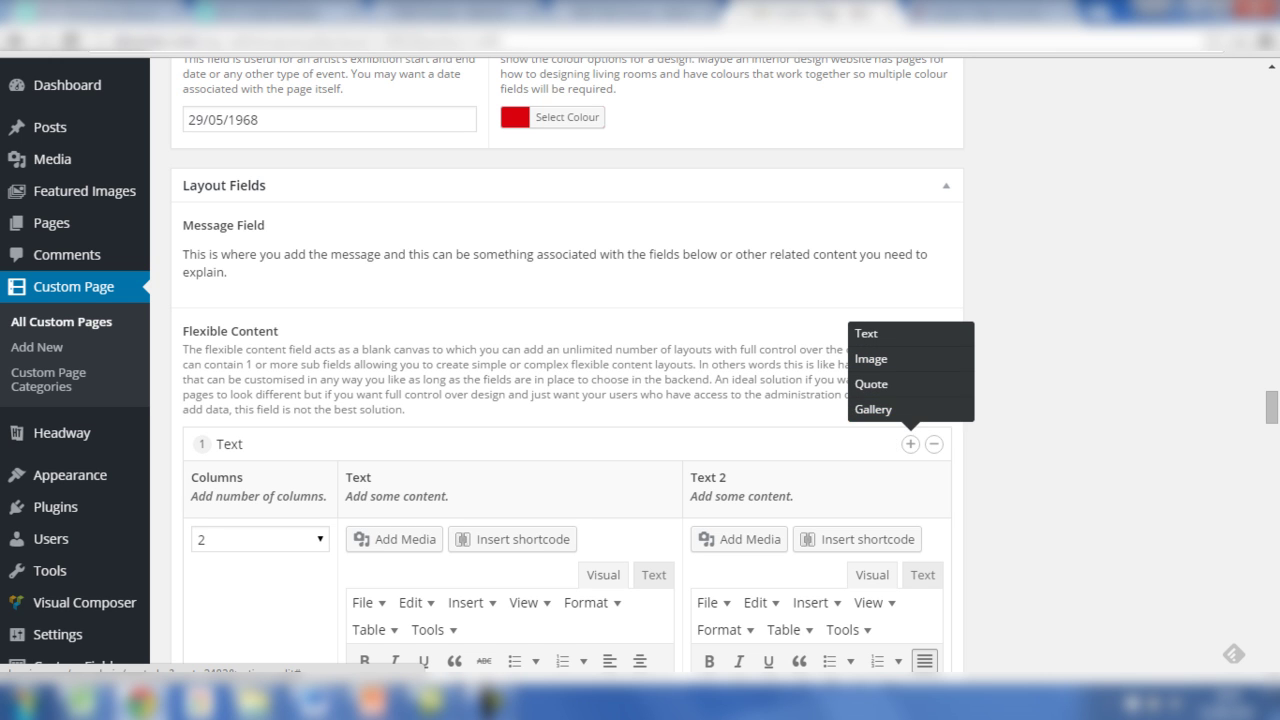
{"action": "scroll", "coordinate": [640, 400], "scroll_direction": "down", "scroll_amount": 2}
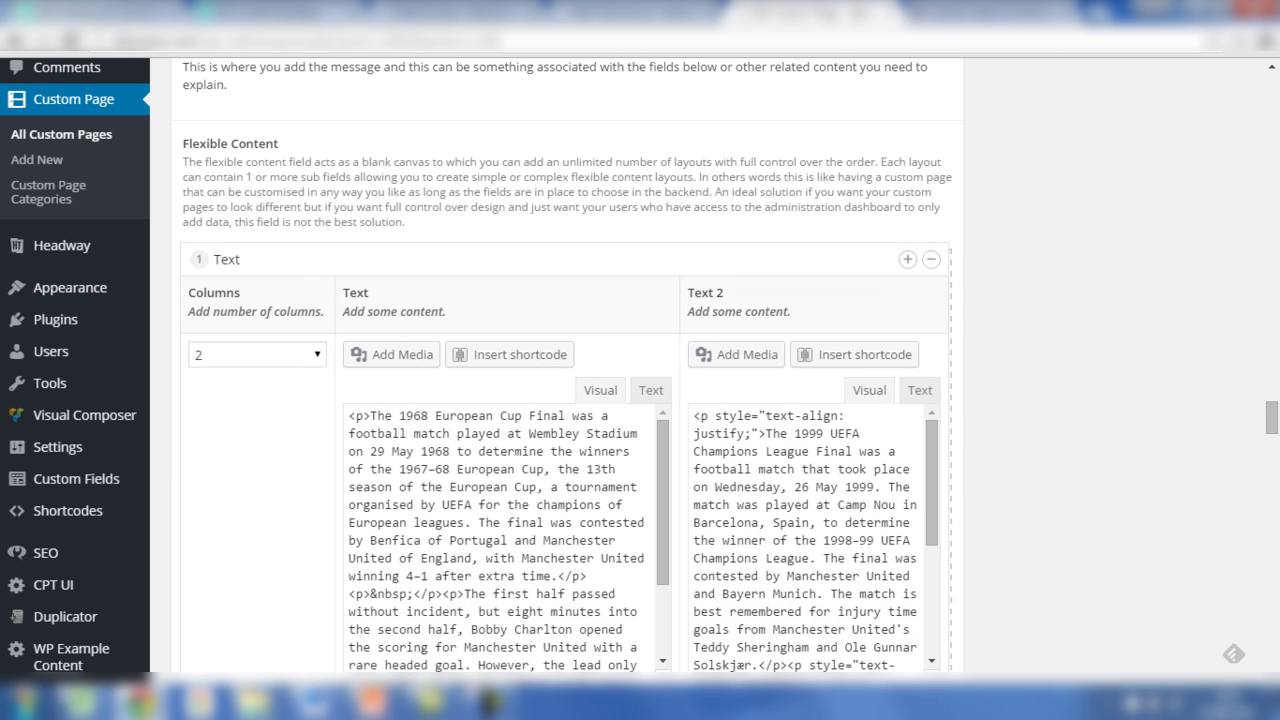
{"action": "scroll", "coordinate": [567, 360], "scroll_direction": "down", "scroll_amount": 2}
{"action": "scroll", "coordinate": [567, 360], "scroll_direction": "down", "scroll_amount": 4}
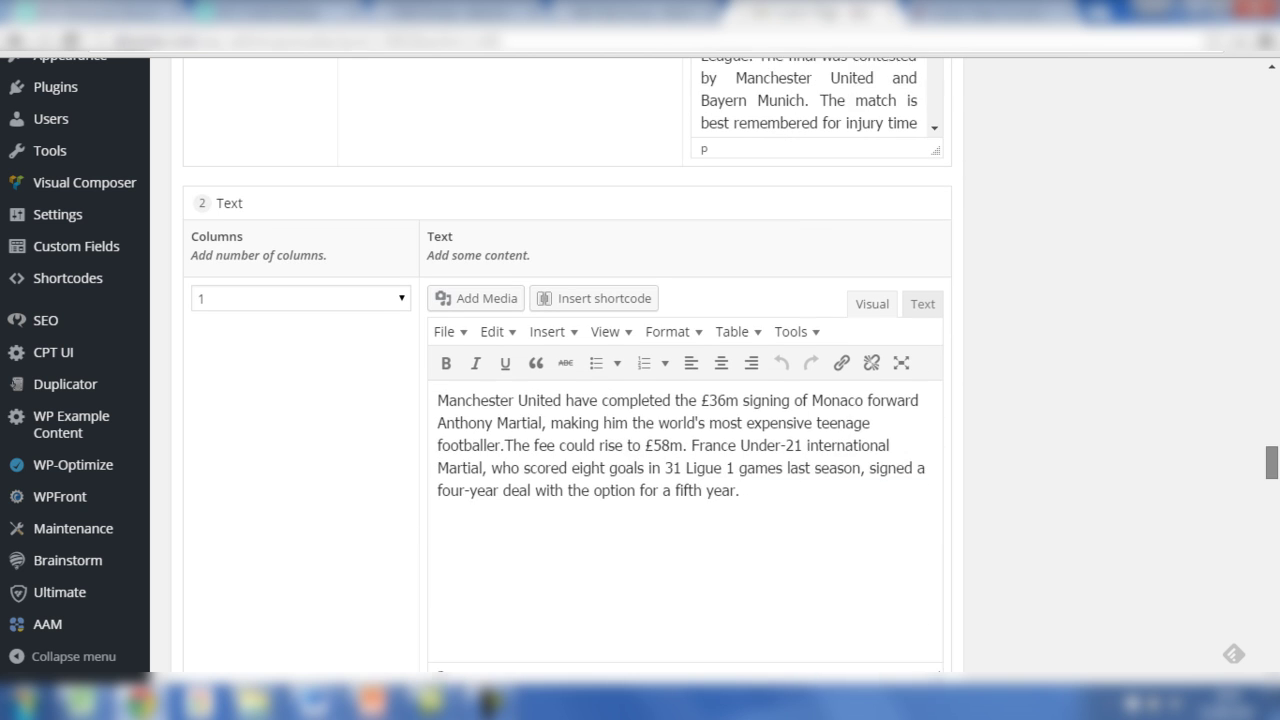
{"action": "scroll", "coordinate": [567, 360], "scroll_direction": "down", "scroll_amount": 1}
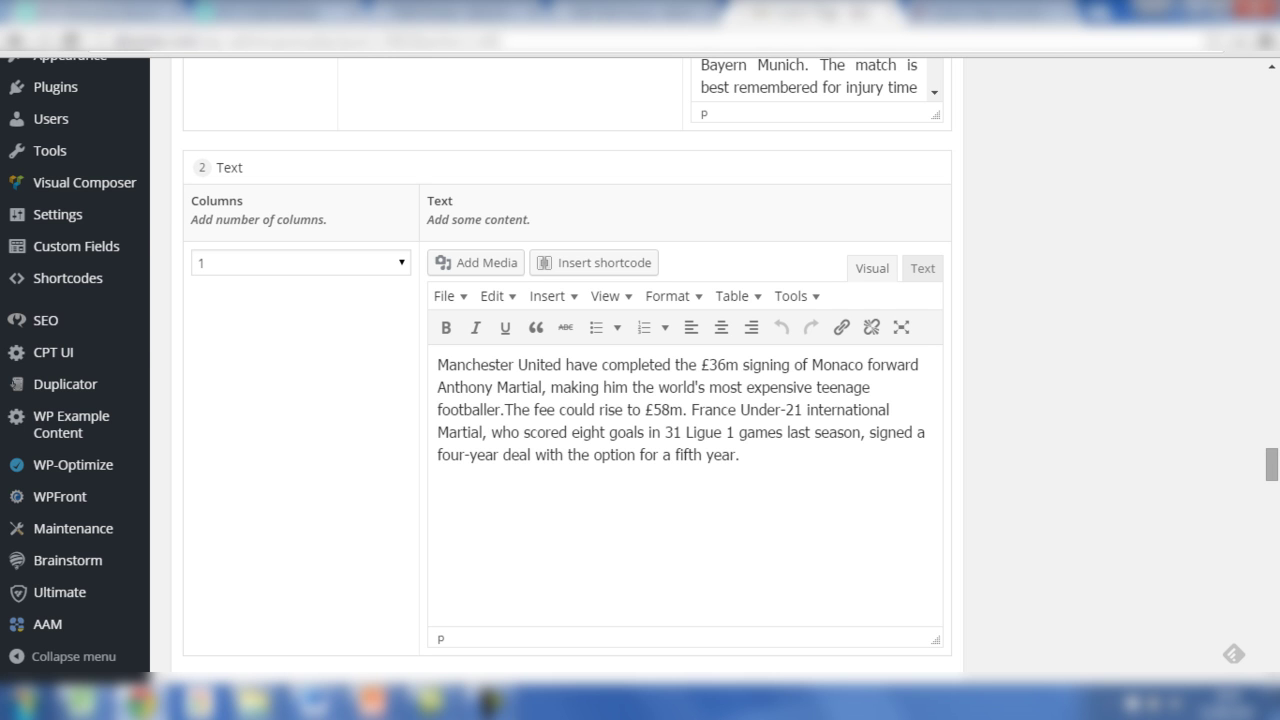
{"action": "scroll", "coordinate": [75, 360], "scroll_direction": "up", "scroll_amount": 4}
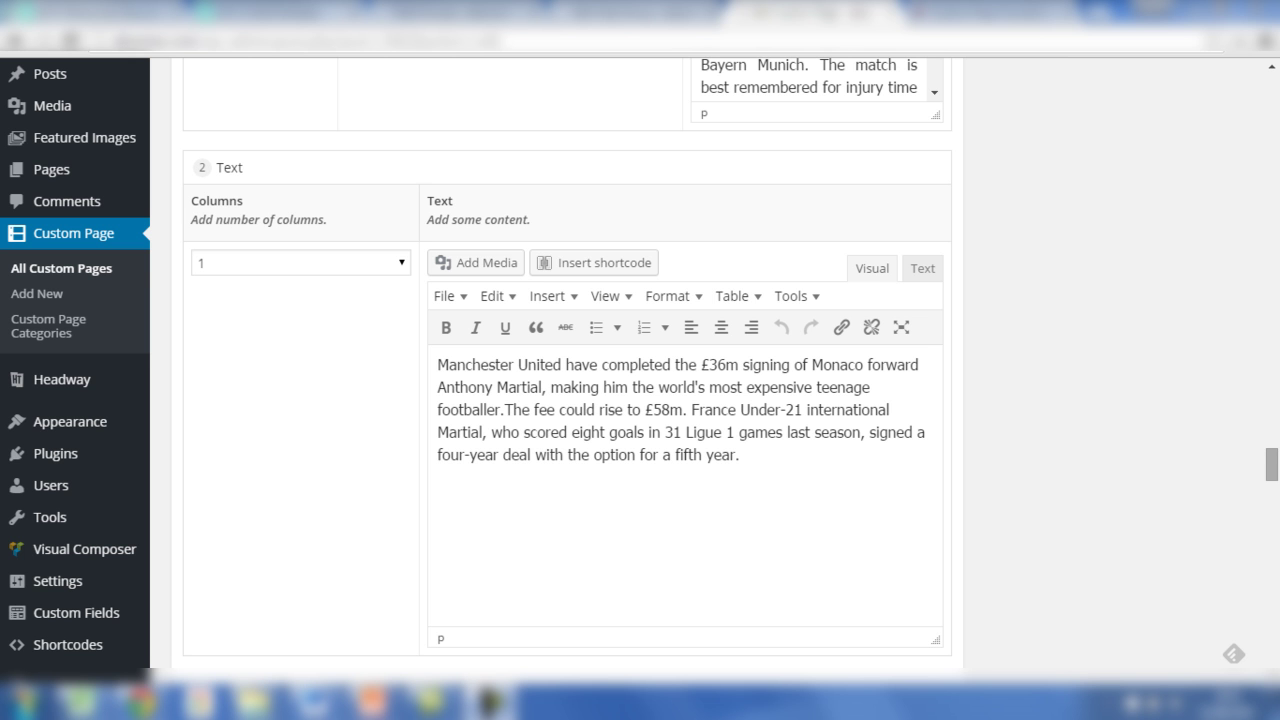
{"action": "scroll", "coordinate": [640, 375], "scroll_direction": "up", "scroll_amount": 5}
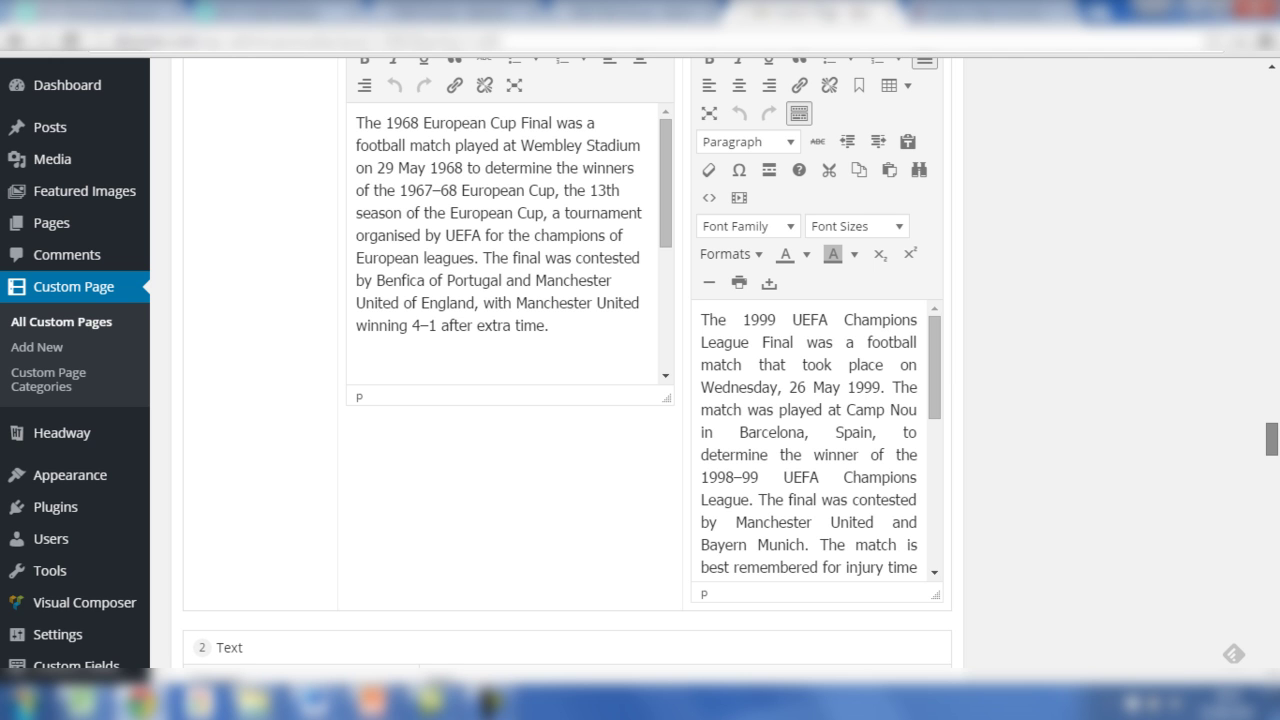
{"action": "scroll", "coordinate": [640, 360], "scroll_direction": "up", "scroll_amount": 5}
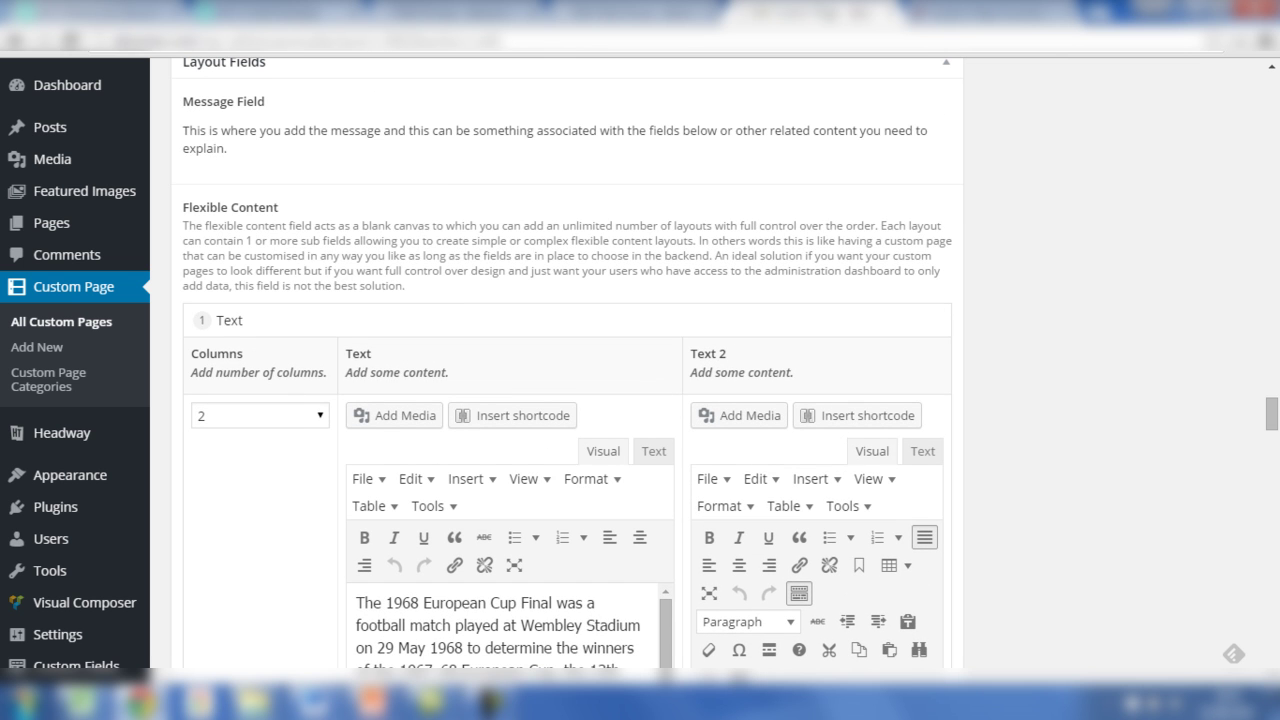
{"action": "left_click", "coordinate": [910, 321]}
{"action": "left_click_drag", "start_coordinate": [1272, 413], "coordinate": [1272, 596]}
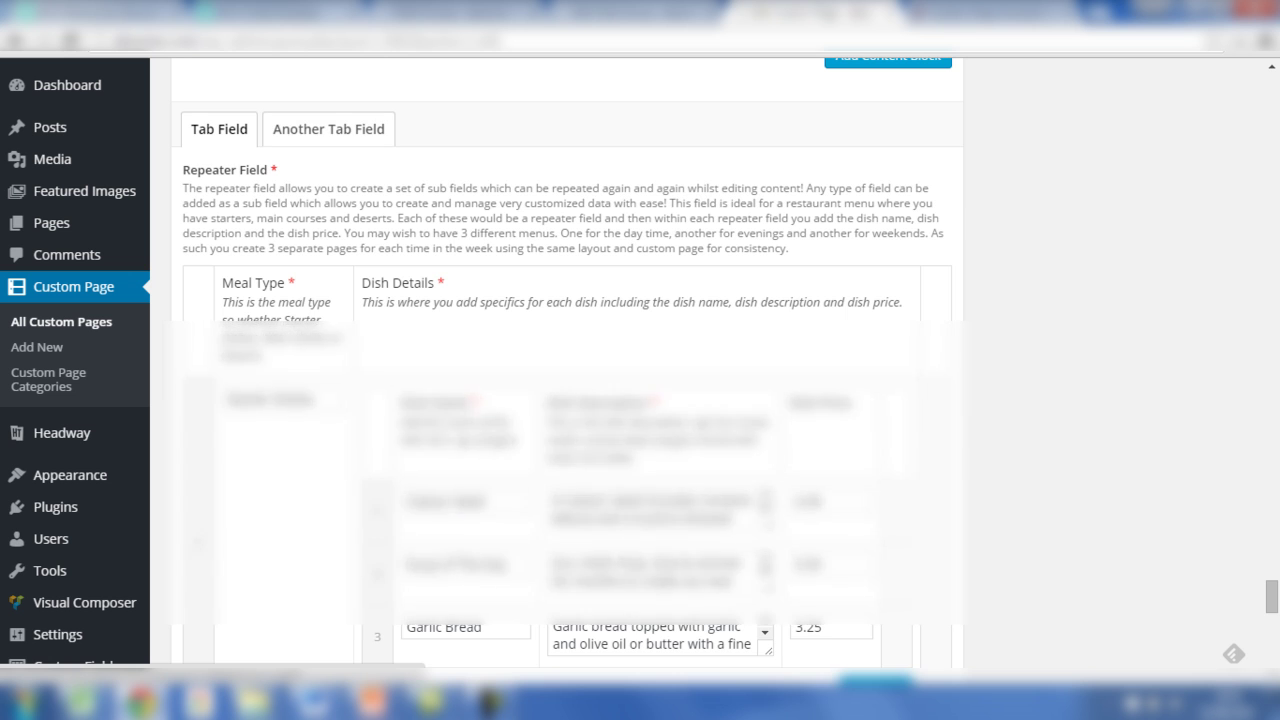
{"action": "left_click", "coordinate": [328, 129]}
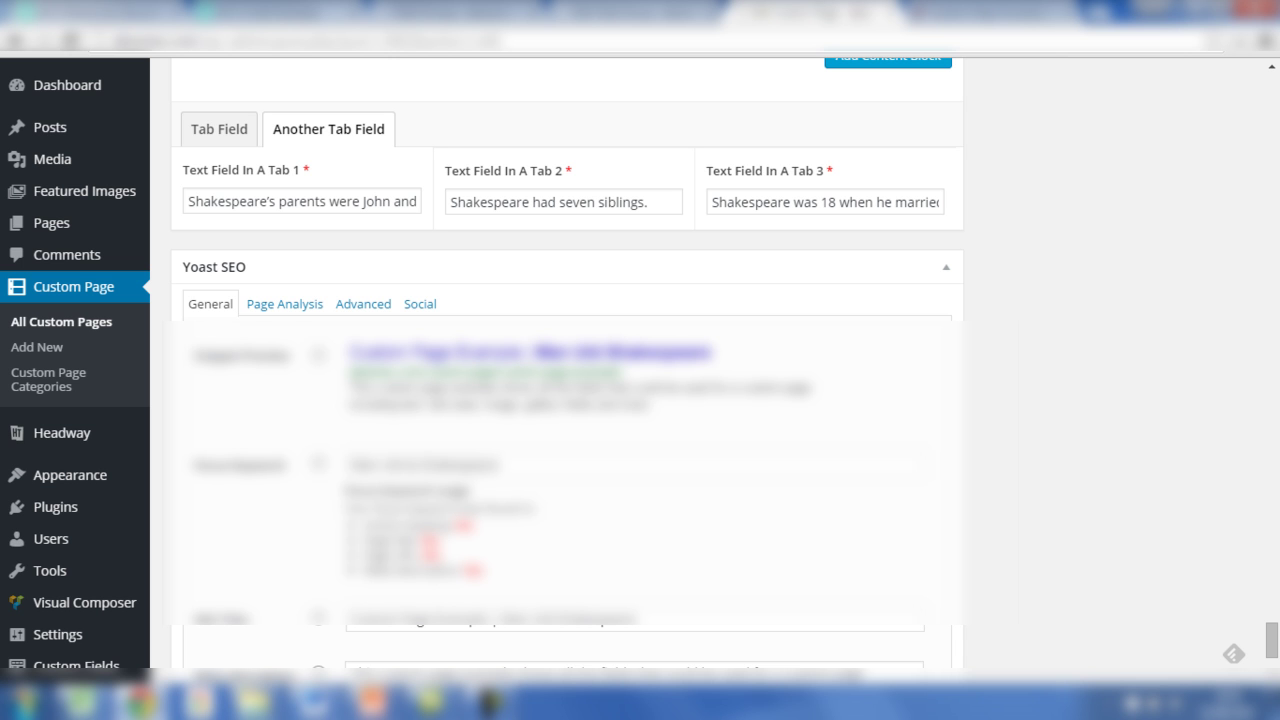
{"action": "left_click", "coordinate": [219, 129]}
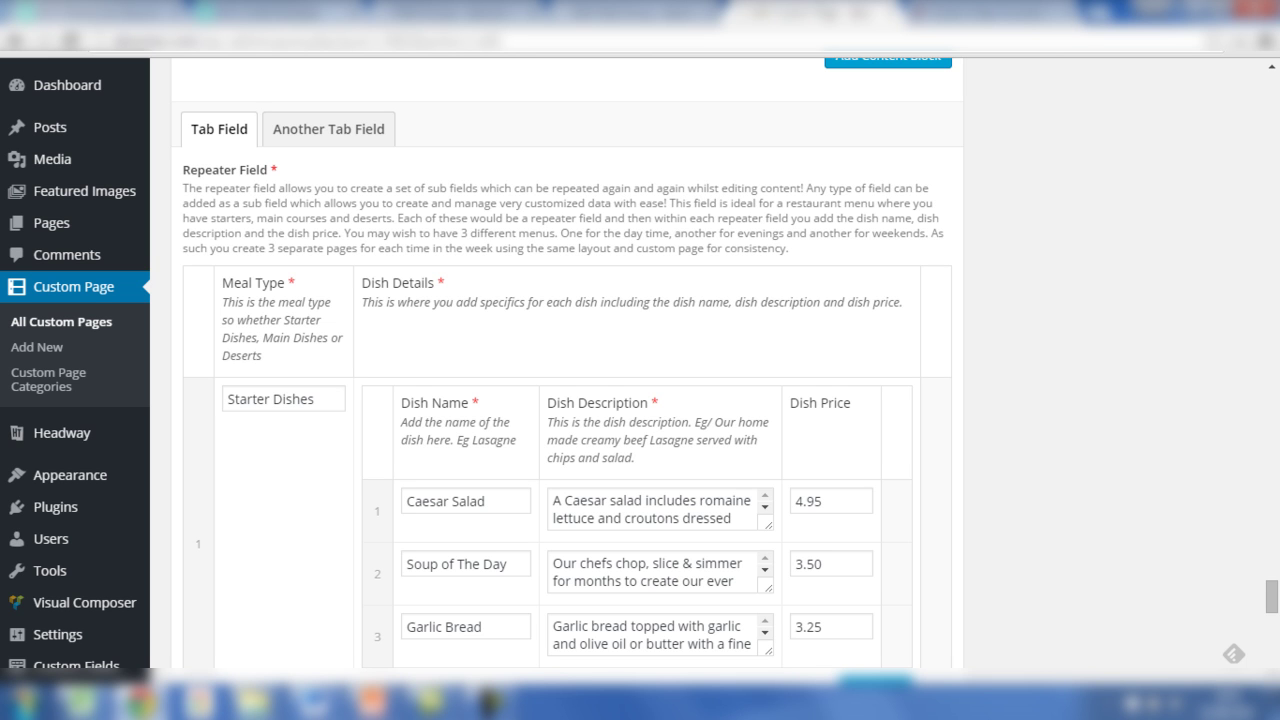
{"action": "scroll", "coordinate": [640, 400], "scroll_direction": "down", "scroll_amount": 2}
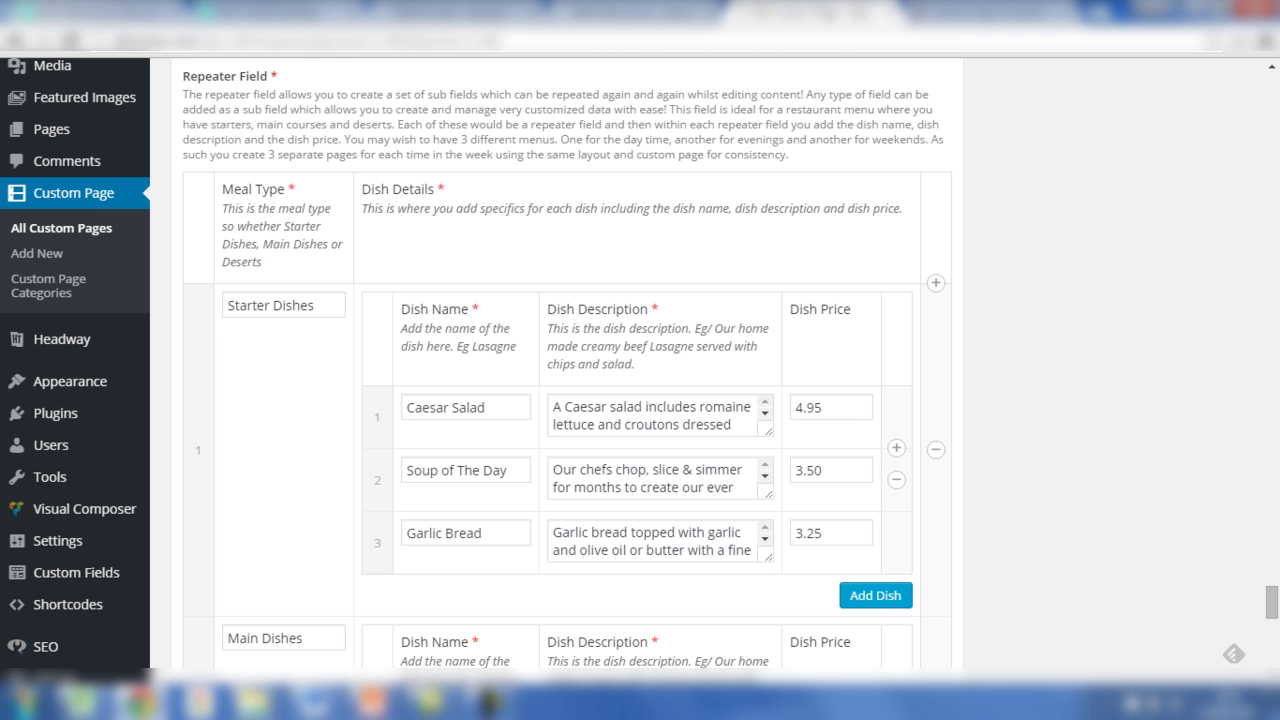
{"action": "scroll", "coordinate": [650, 478], "scroll_direction": "down", "scroll_amount": 5}
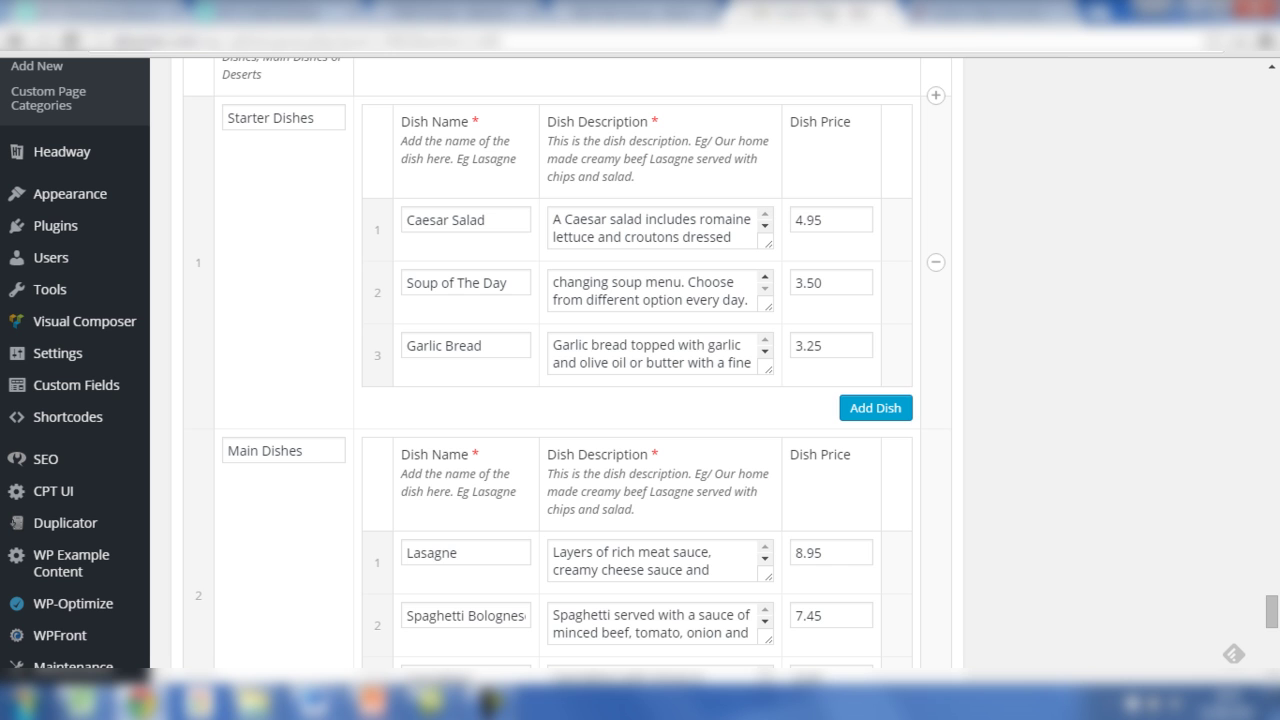
{"action": "scroll", "coordinate": [640, 360], "scroll_direction": "up", "scroll_amount": 3}
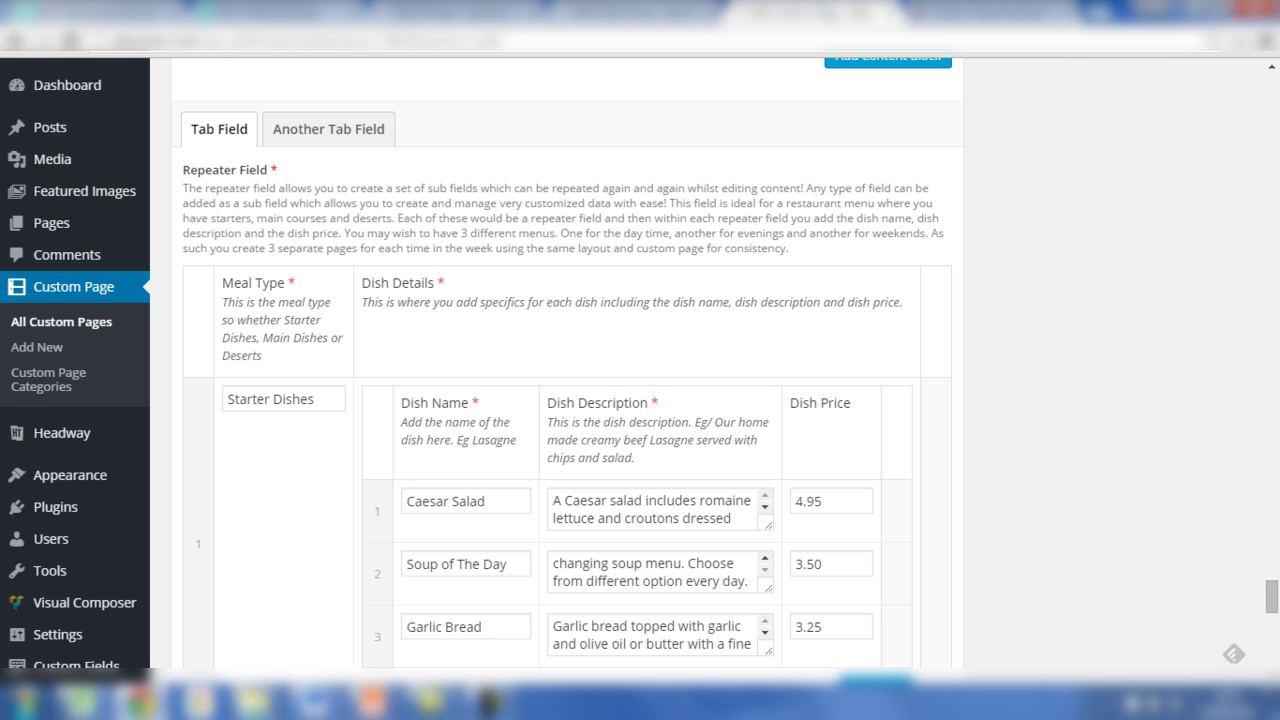
{"action": "scroll", "coordinate": [640, 360], "scroll_direction": "down", "scroll_amount": 2}
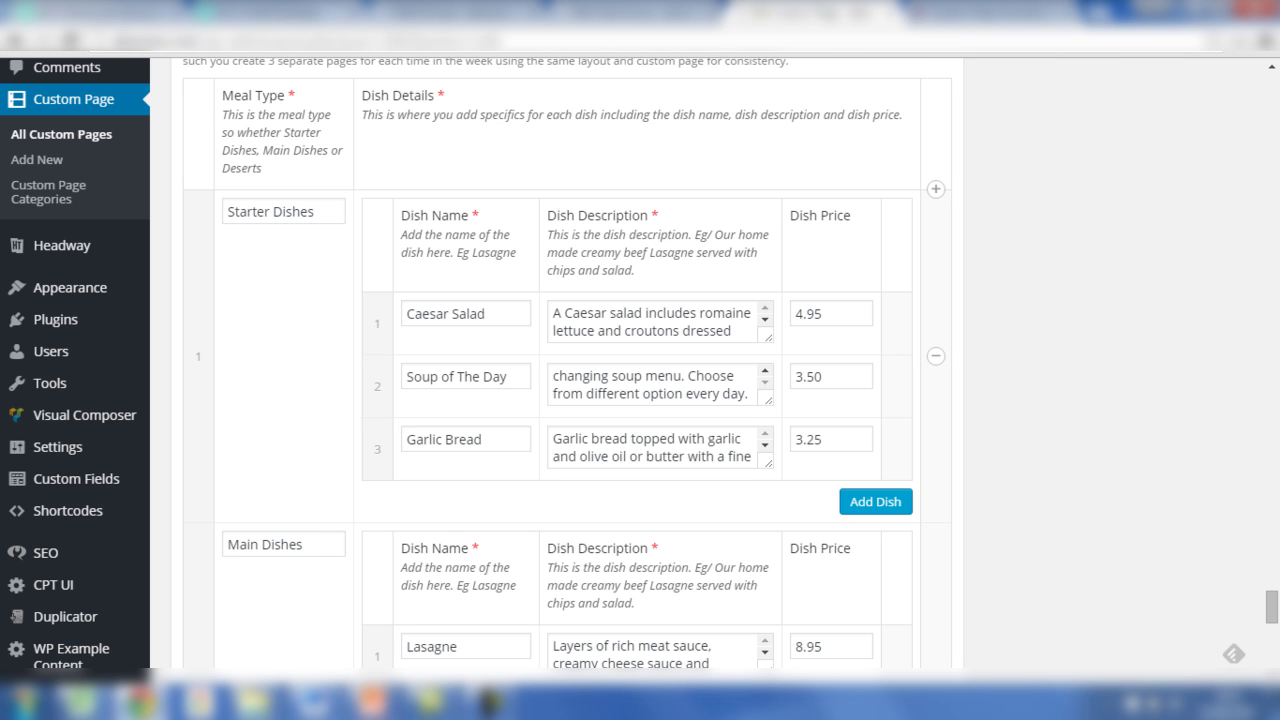
{"action": "scroll", "coordinate": [640, 360], "scroll_direction": "up", "scroll_amount": 2}
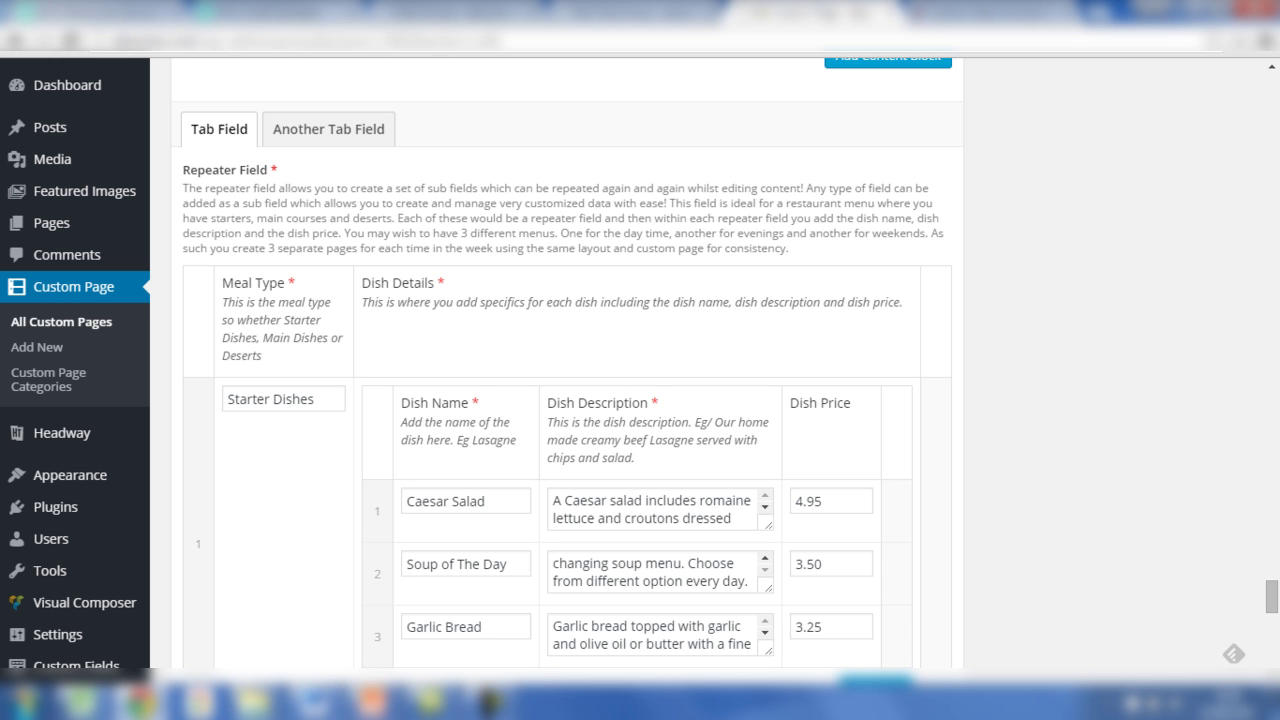
{"action": "scroll", "coordinate": [640, 400], "scroll_direction": "down", "scroll_amount": 2}
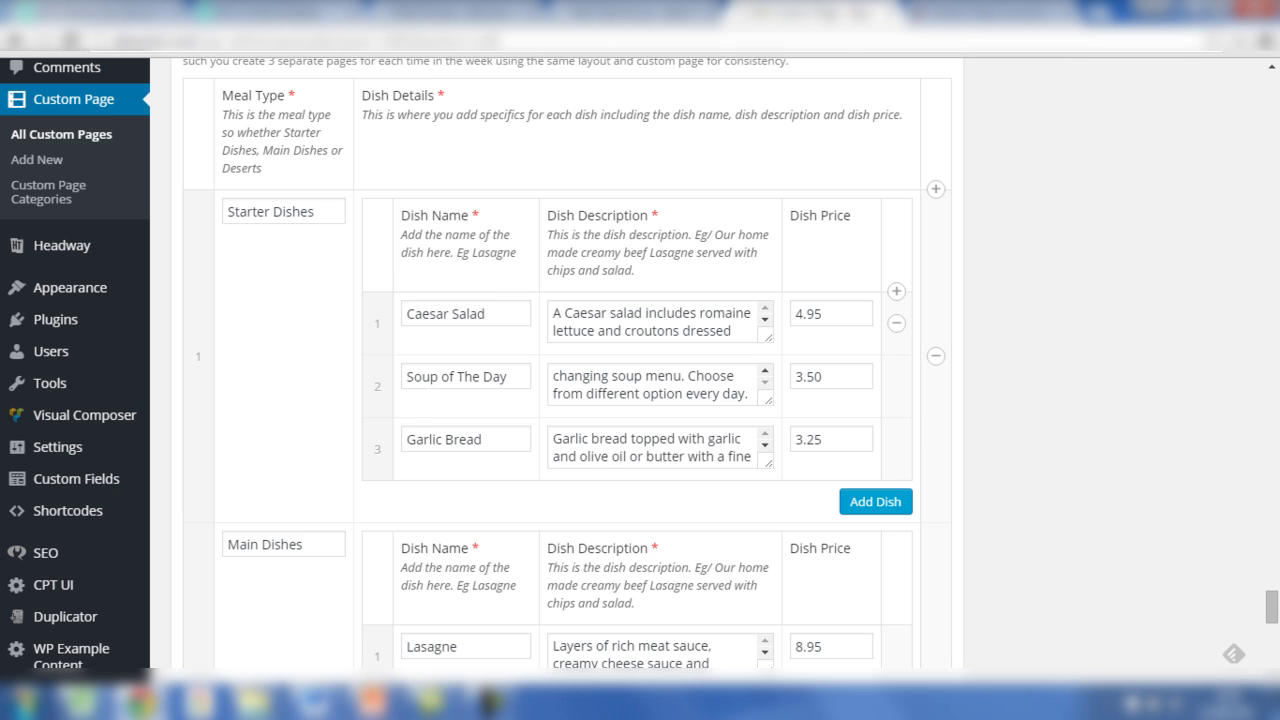
{"action": "scroll", "coordinate": [640, 340], "scroll_direction": "down", "scroll_amount": 2}
{"action": "scroll", "coordinate": [640, 360], "scroll_direction": "down", "scroll_amount": 2}
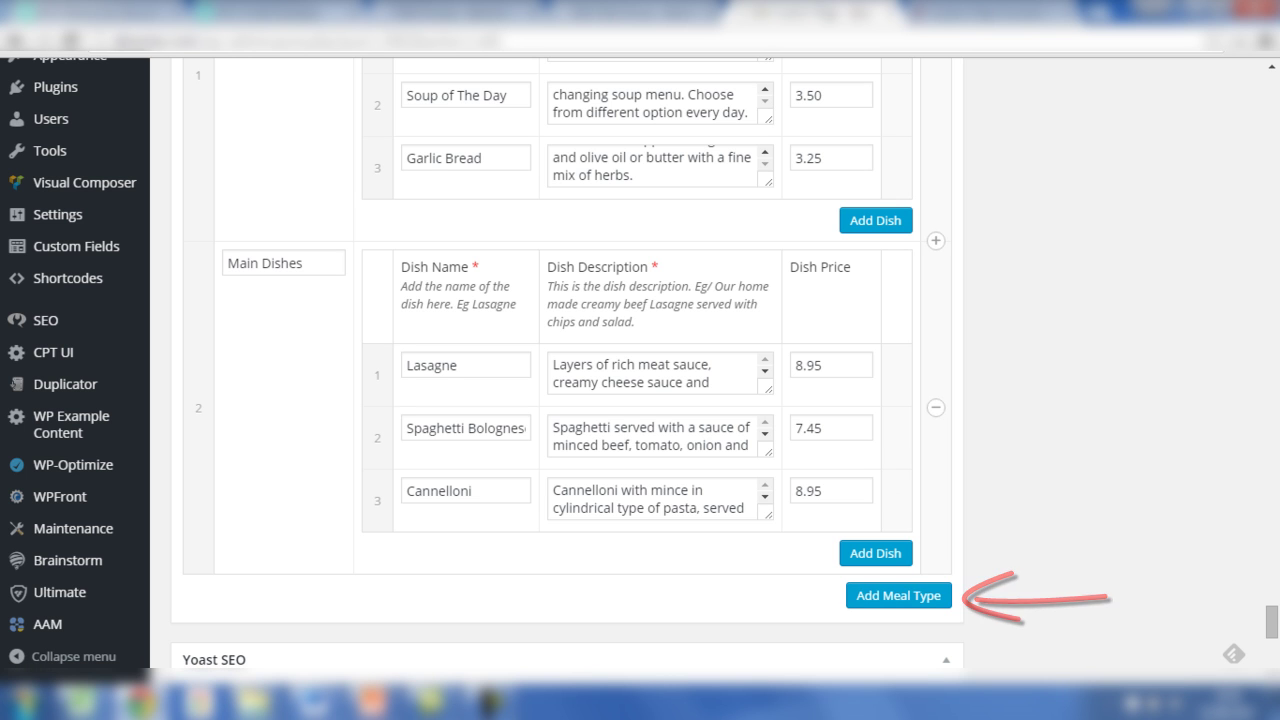
{"action": "scroll", "coordinate": [640, 380], "scroll_direction": "up", "scroll_amount": 4}
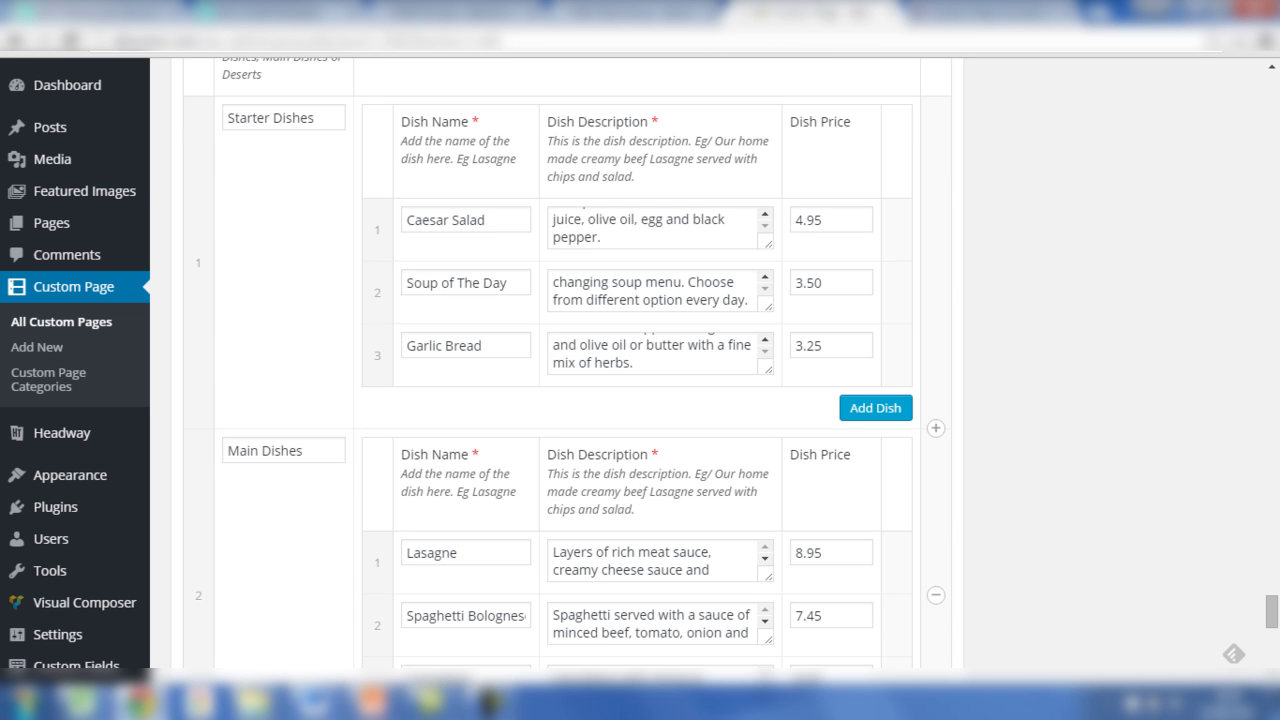
{"action": "scroll", "coordinate": [560, 380], "scroll_direction": "up", "scroll_amount": 1}
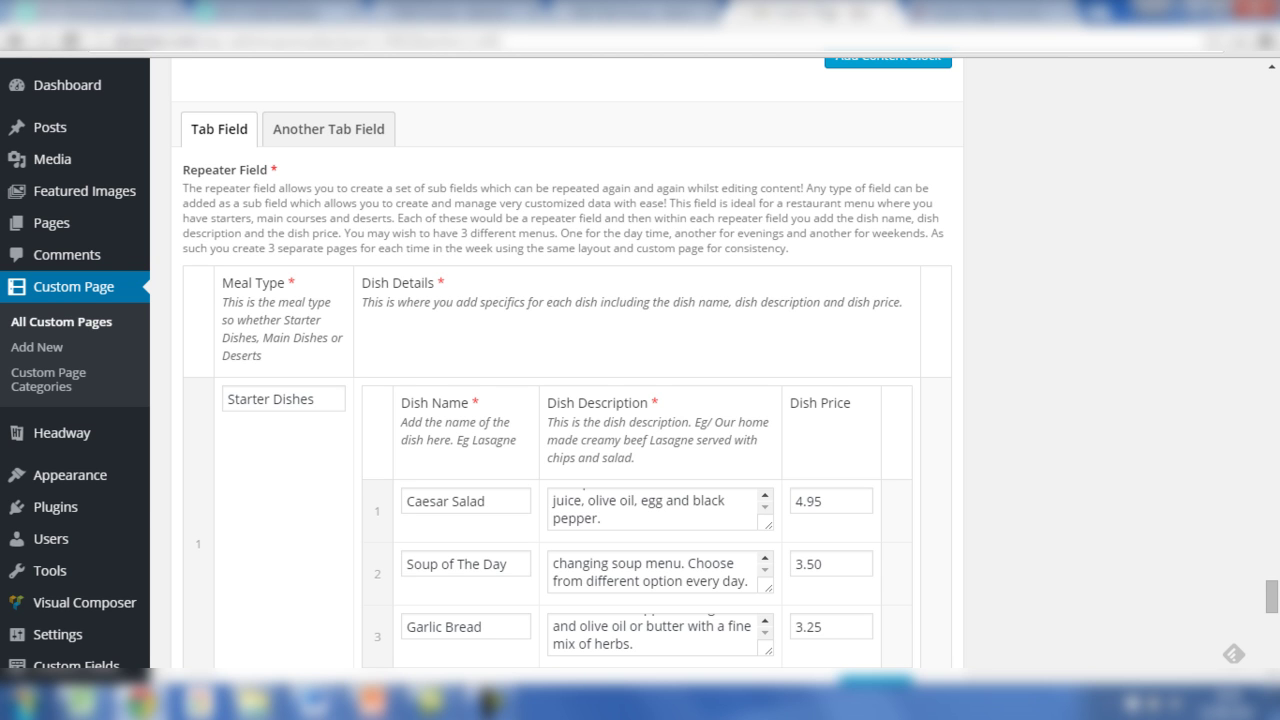
{"action": "scroll", "coordinate": [640, 400], "scroll_direction": "down", "scroll_amount": 1}
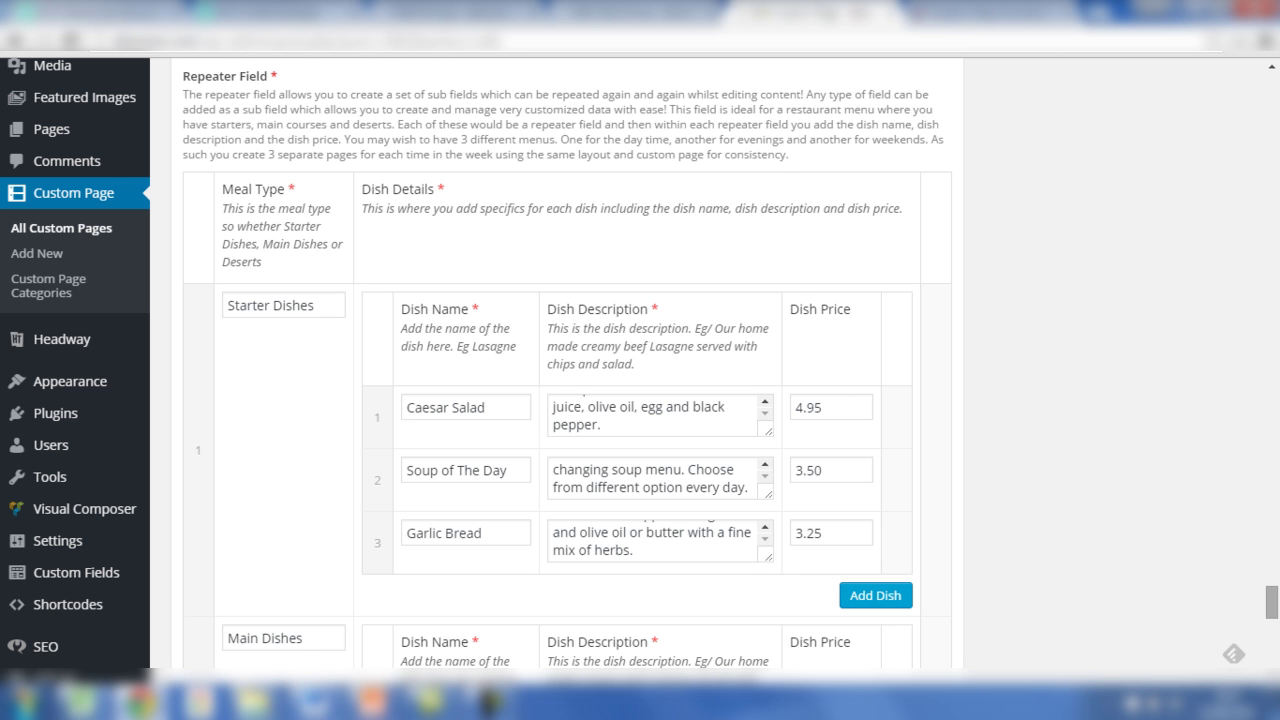
{"action": "left_click_drag", "start_coordinate": [1272, 602], "coordinate": [1272, 633]}
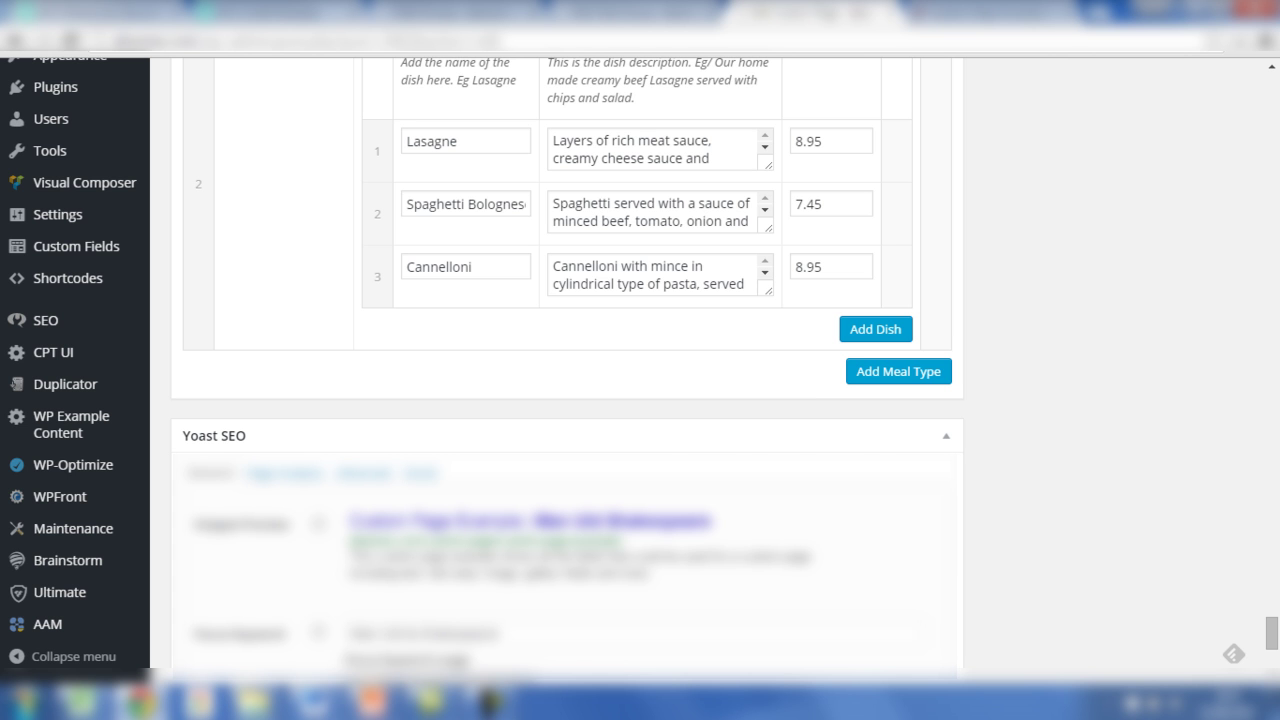
- View the live Custom Page Example page and highlight its heading
{"action": "left_click", "coordinate": [990, 12]}
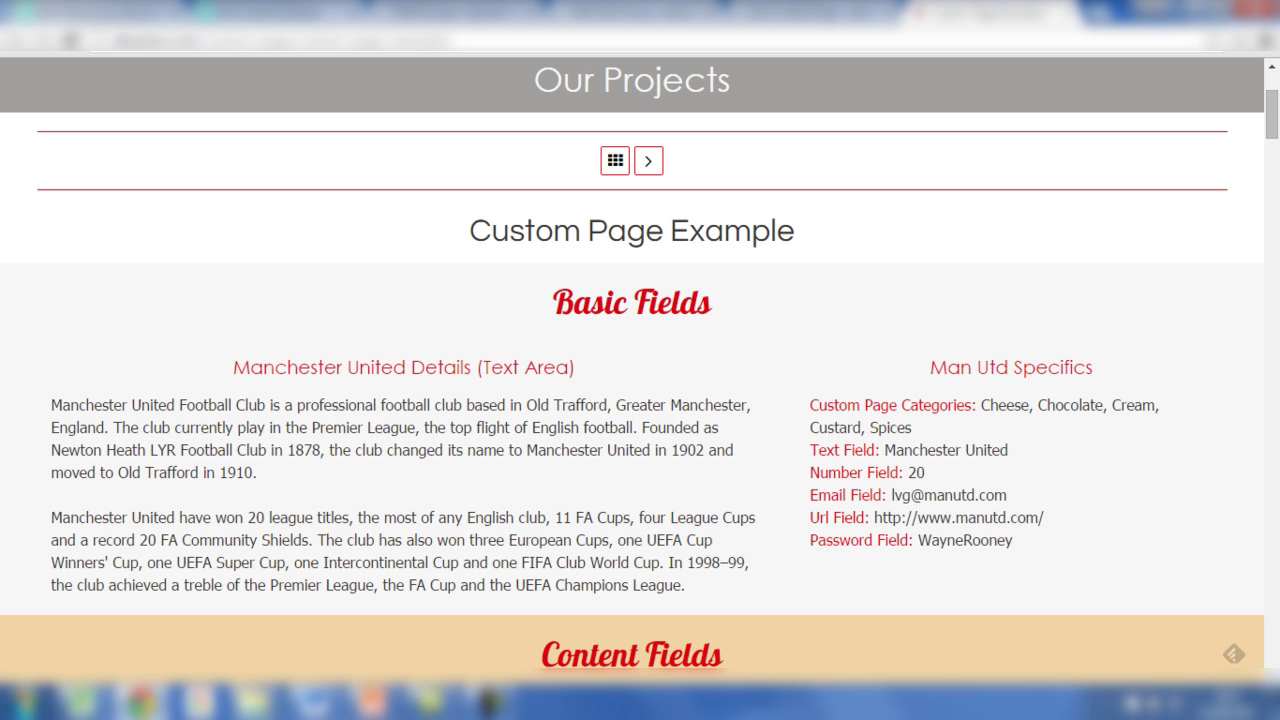
{"action": "left_click_drag", "start_coordinate": [469, 231], "coordinate": [794, 231]}
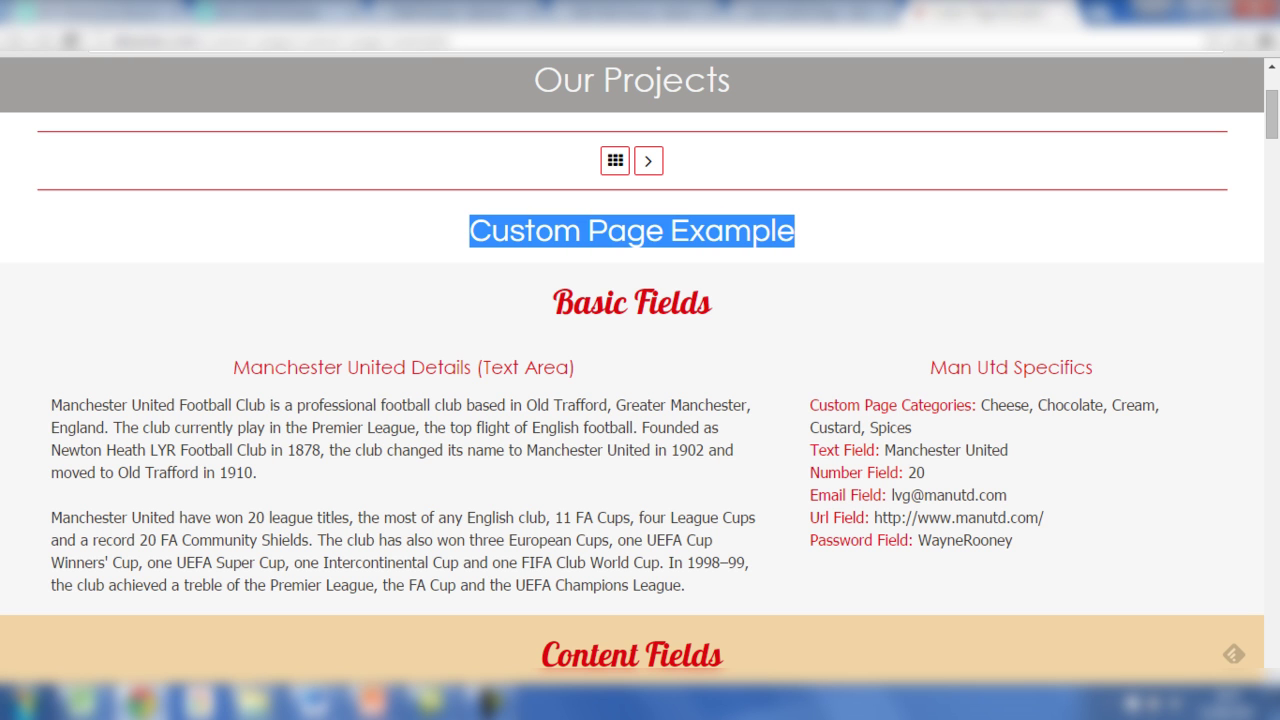